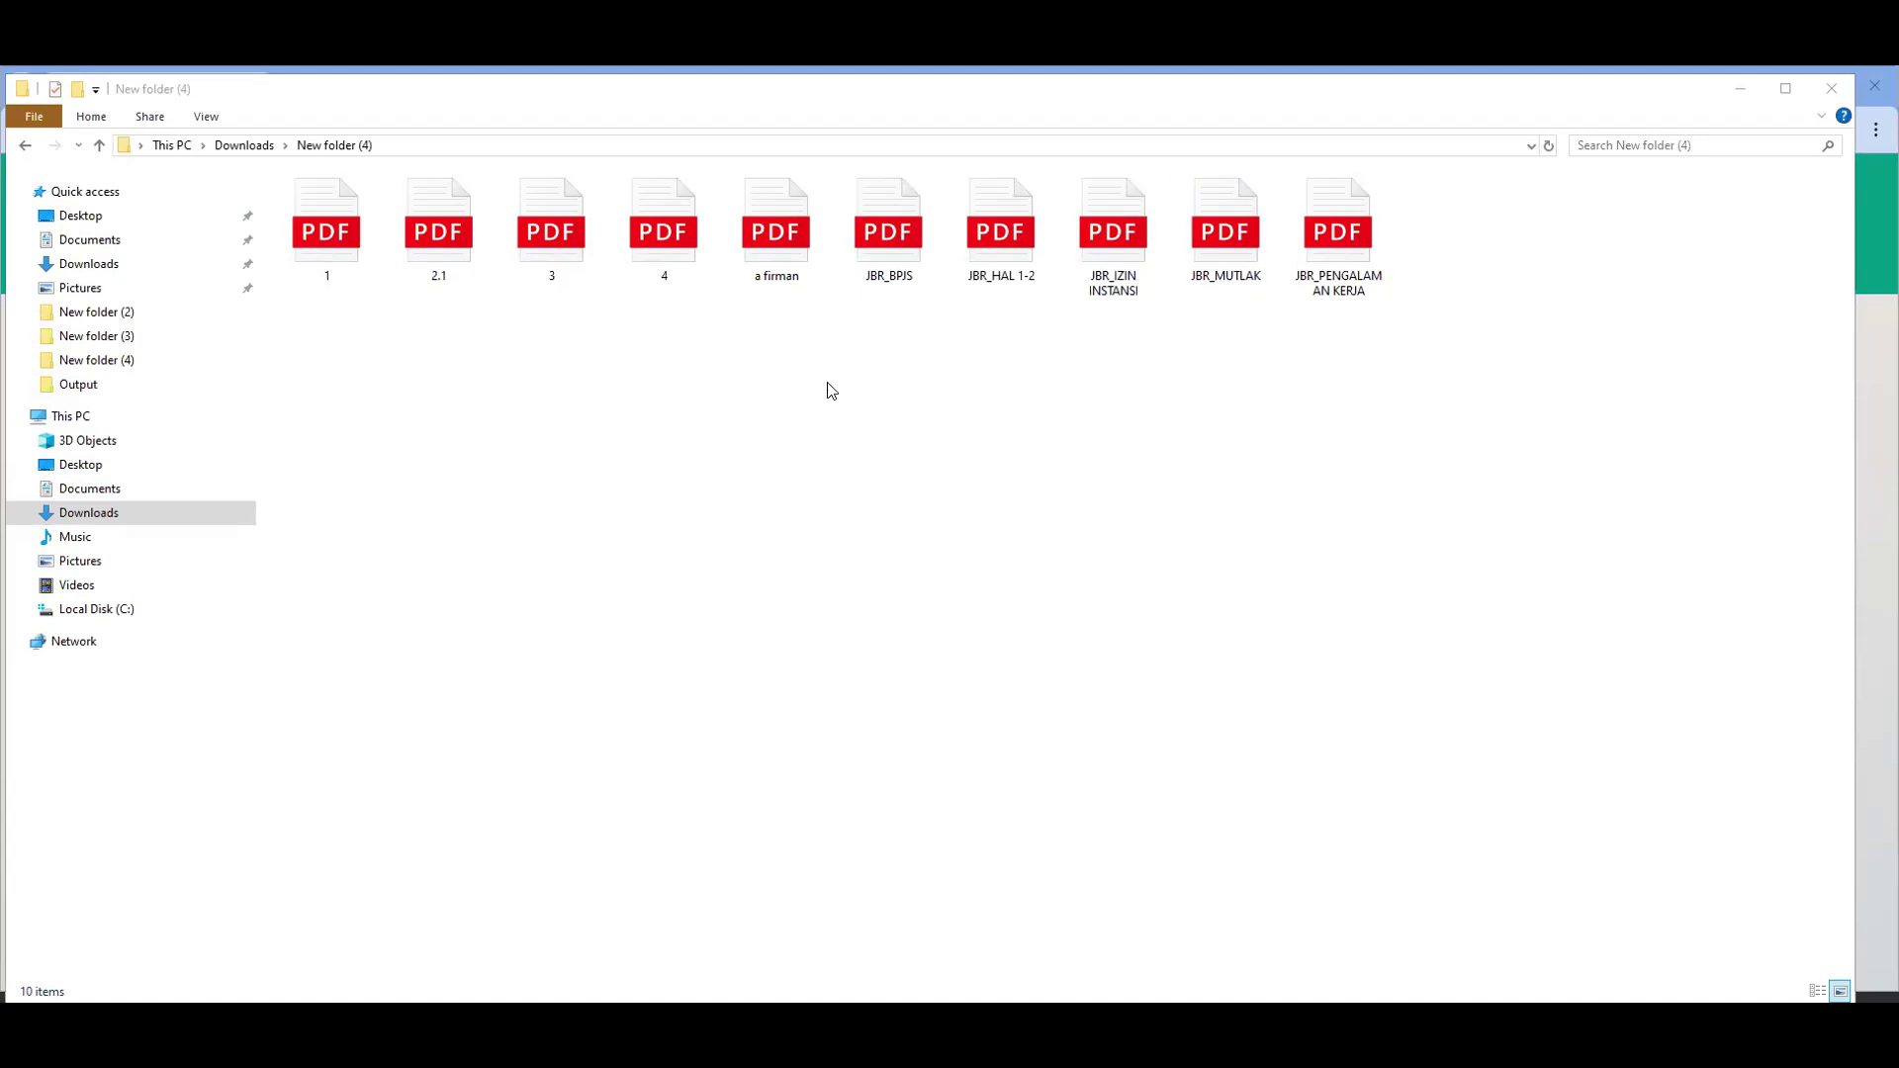
Open JBR_HAL 1-2.pdf from New folder (4) and look through both of its pages.
left_click(978, 240)
double_click(978, 241)
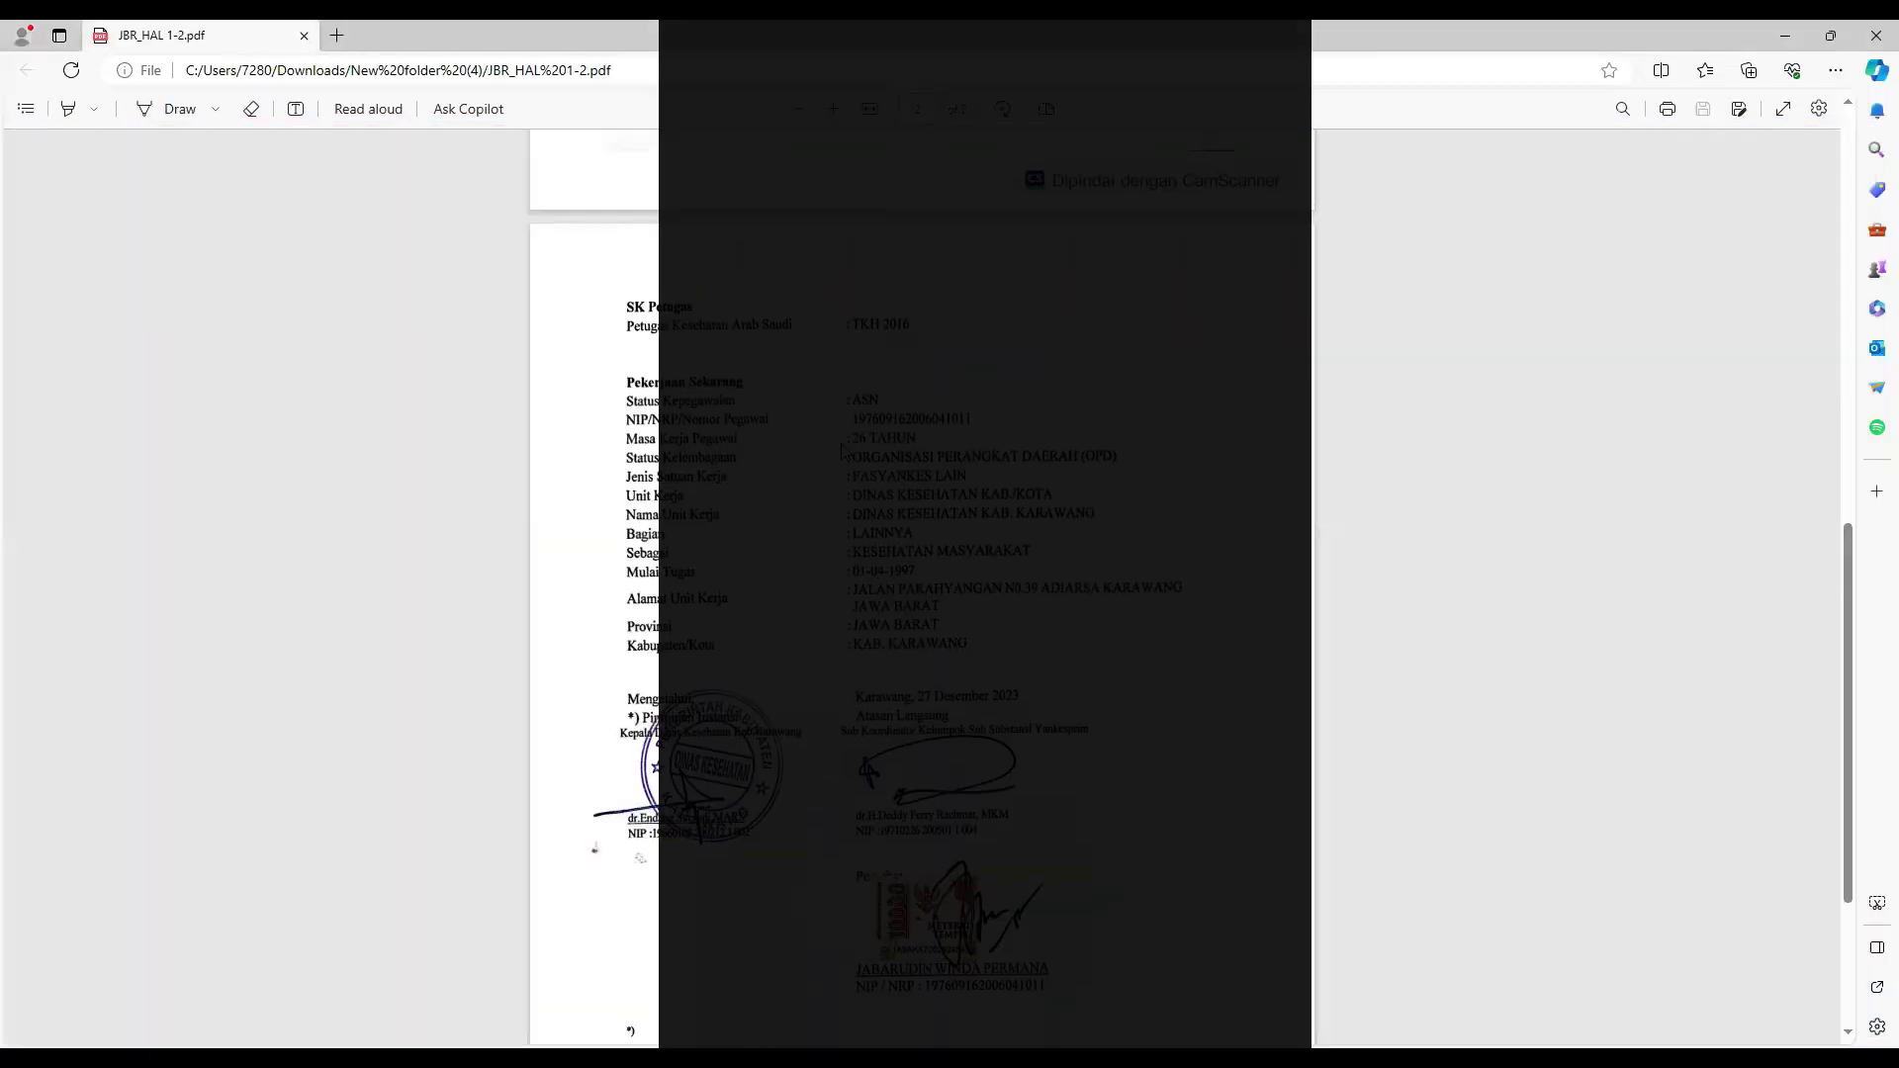
scroll(1143, 496, "down", 5)
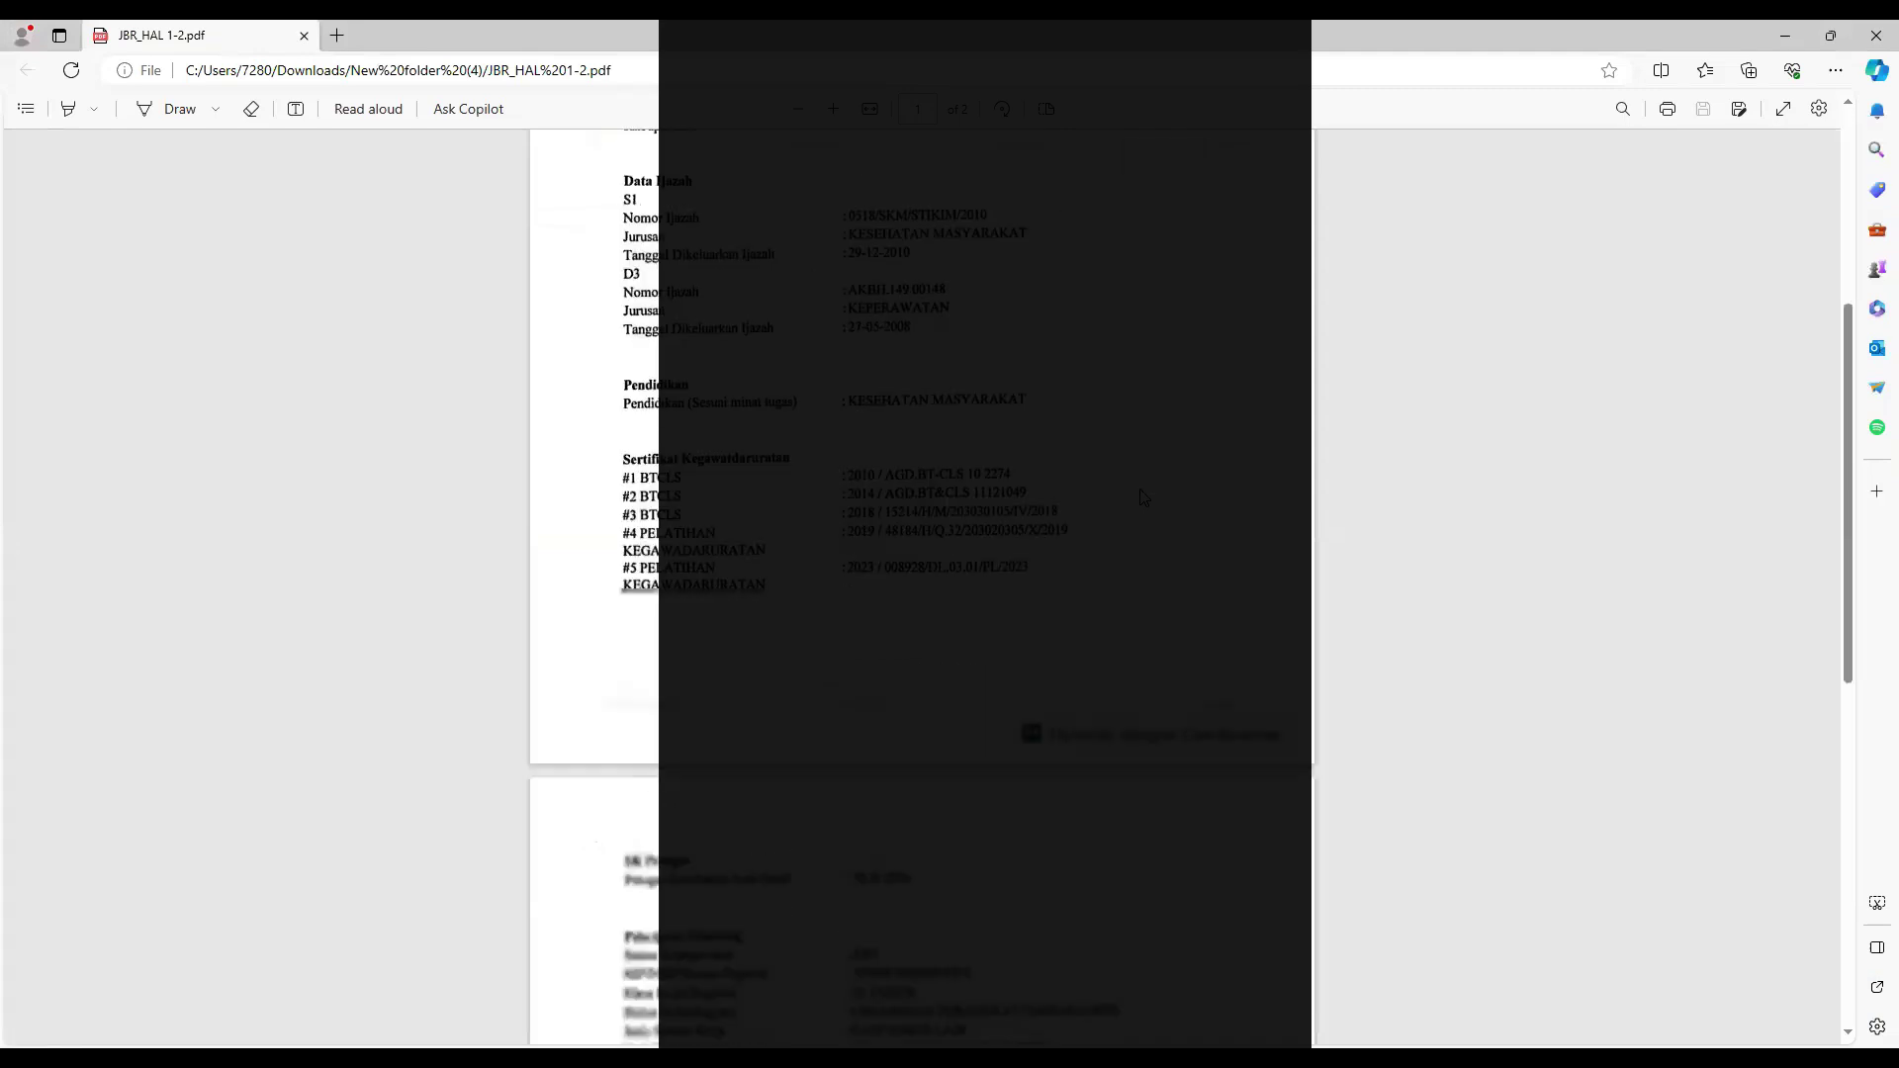
scroll(1824, 492, "up", 5)
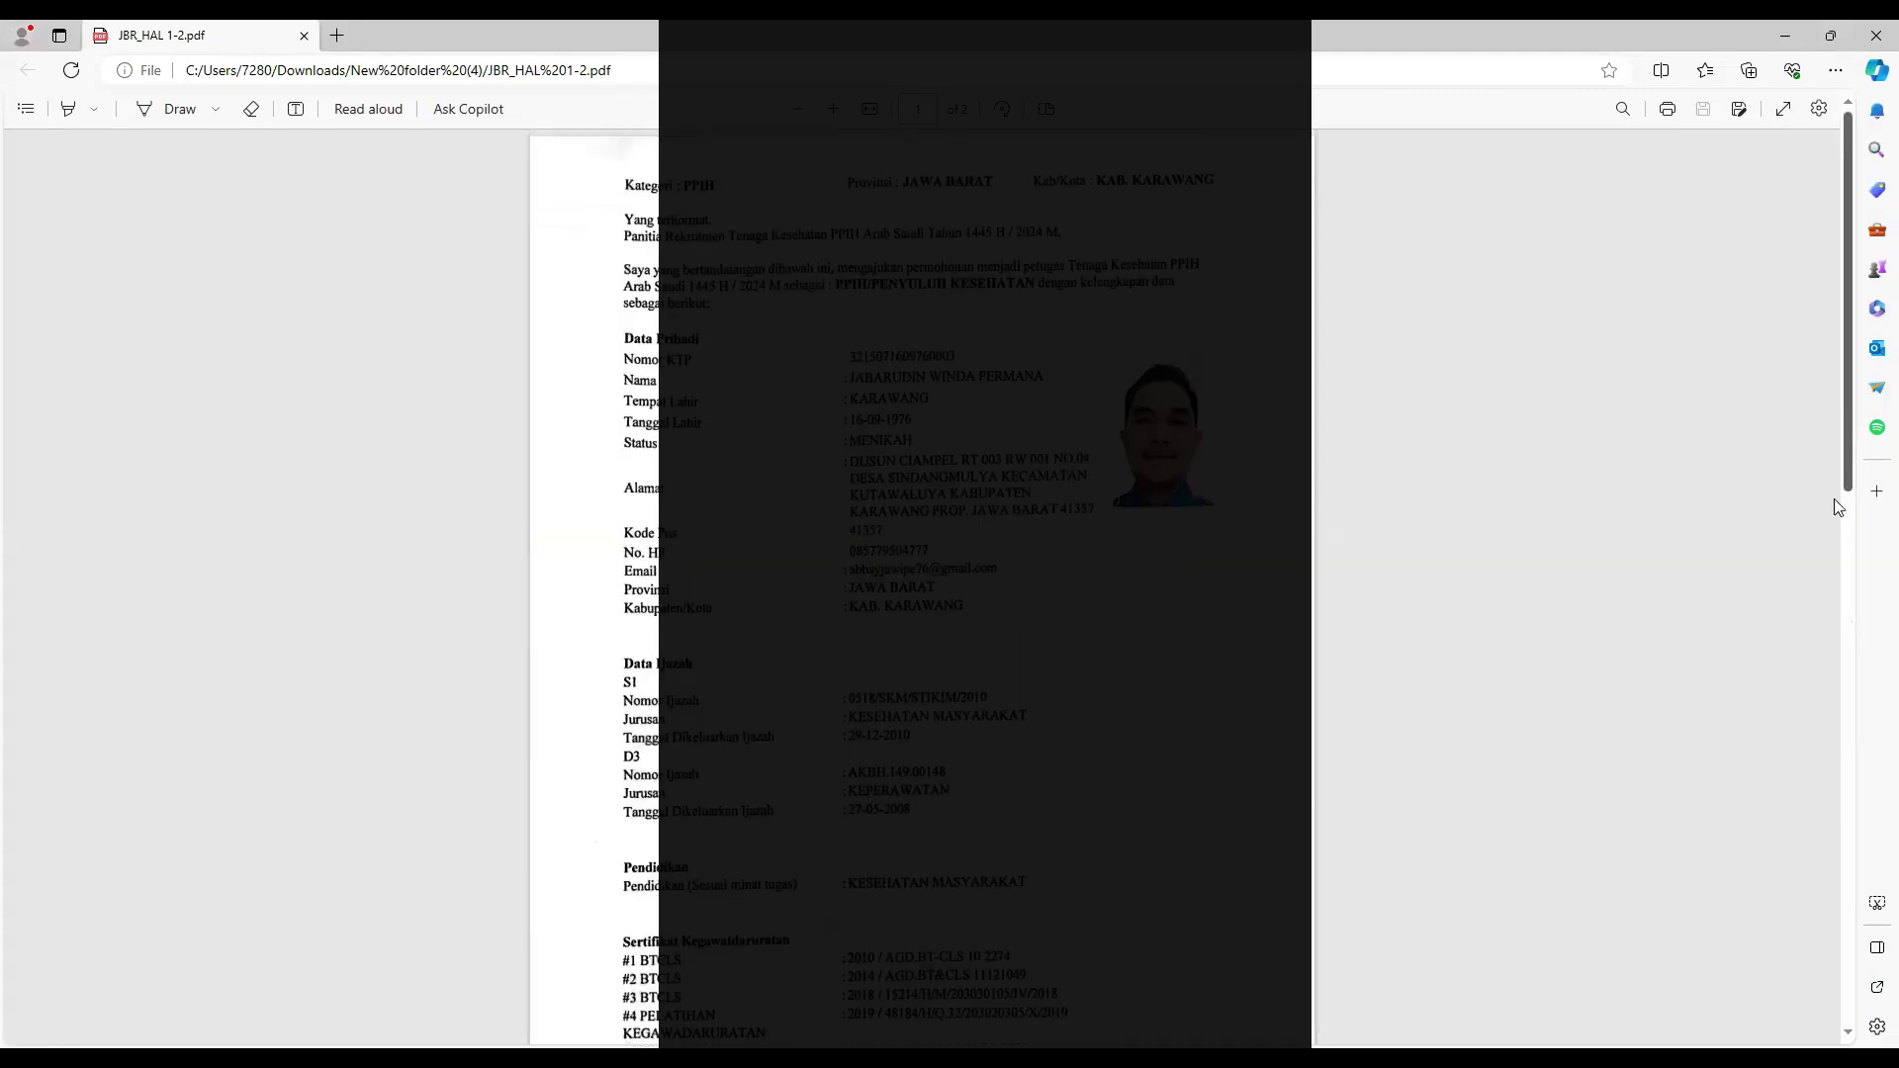
scroll(1836, 447, "down", 2)
scroll(1864, 861, "down", 10)
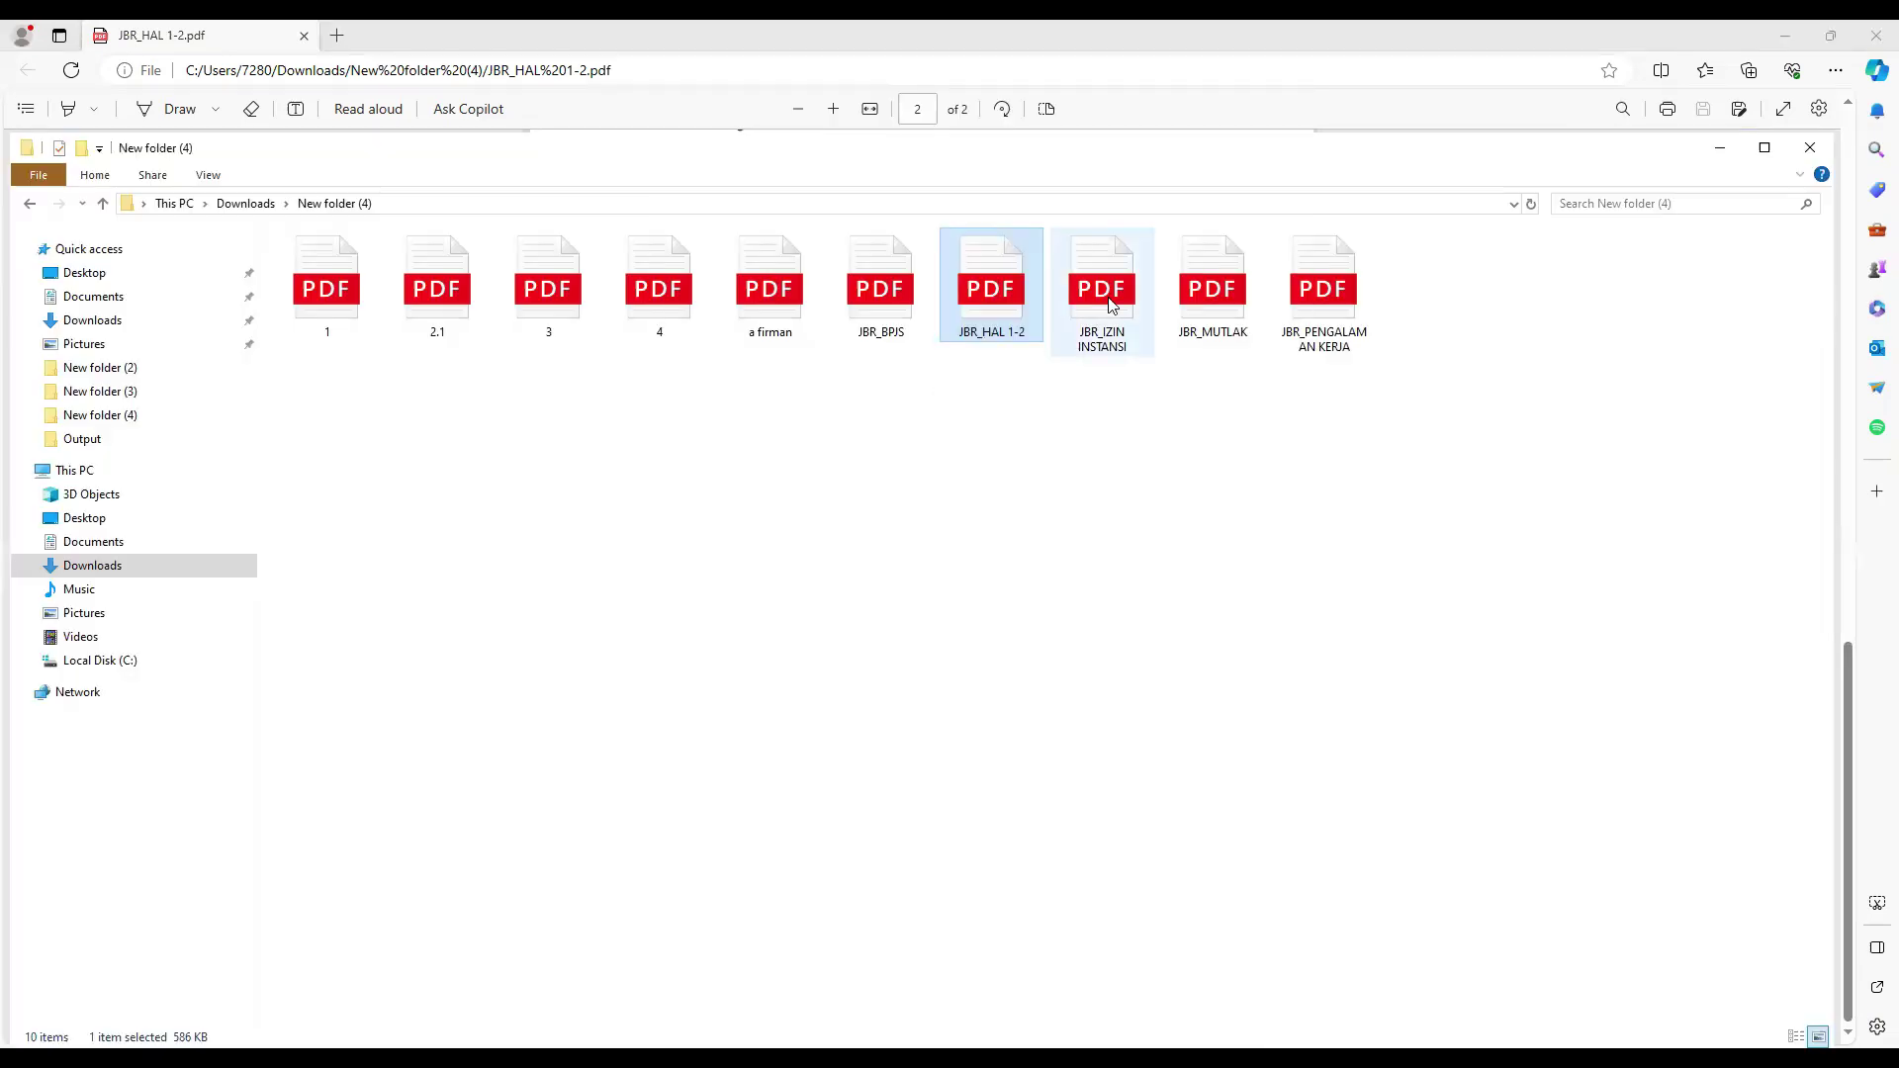
Open JBR_IZIN INSTANSI.pdf from the same folder and examine the permission letter down to its signatures.
double_click(1112, 304)
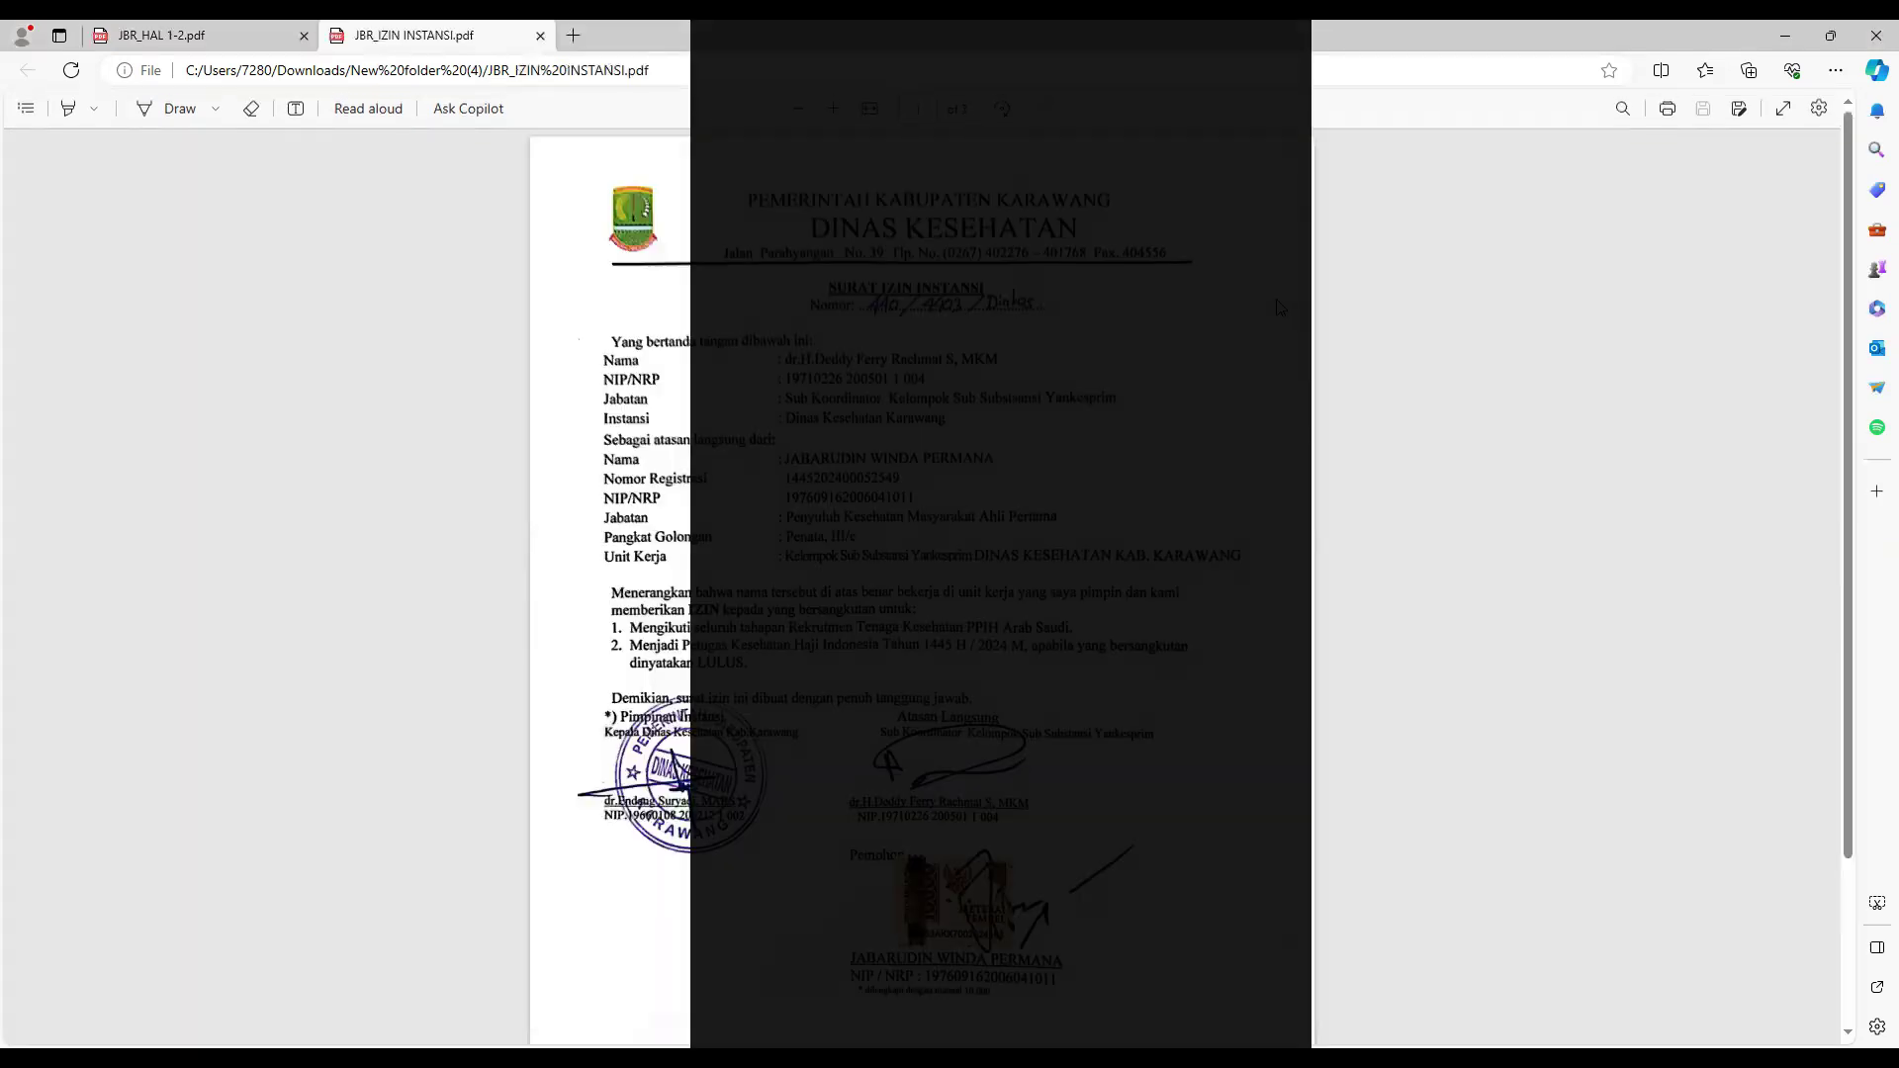
scroll(1795, 298, "down", 2)
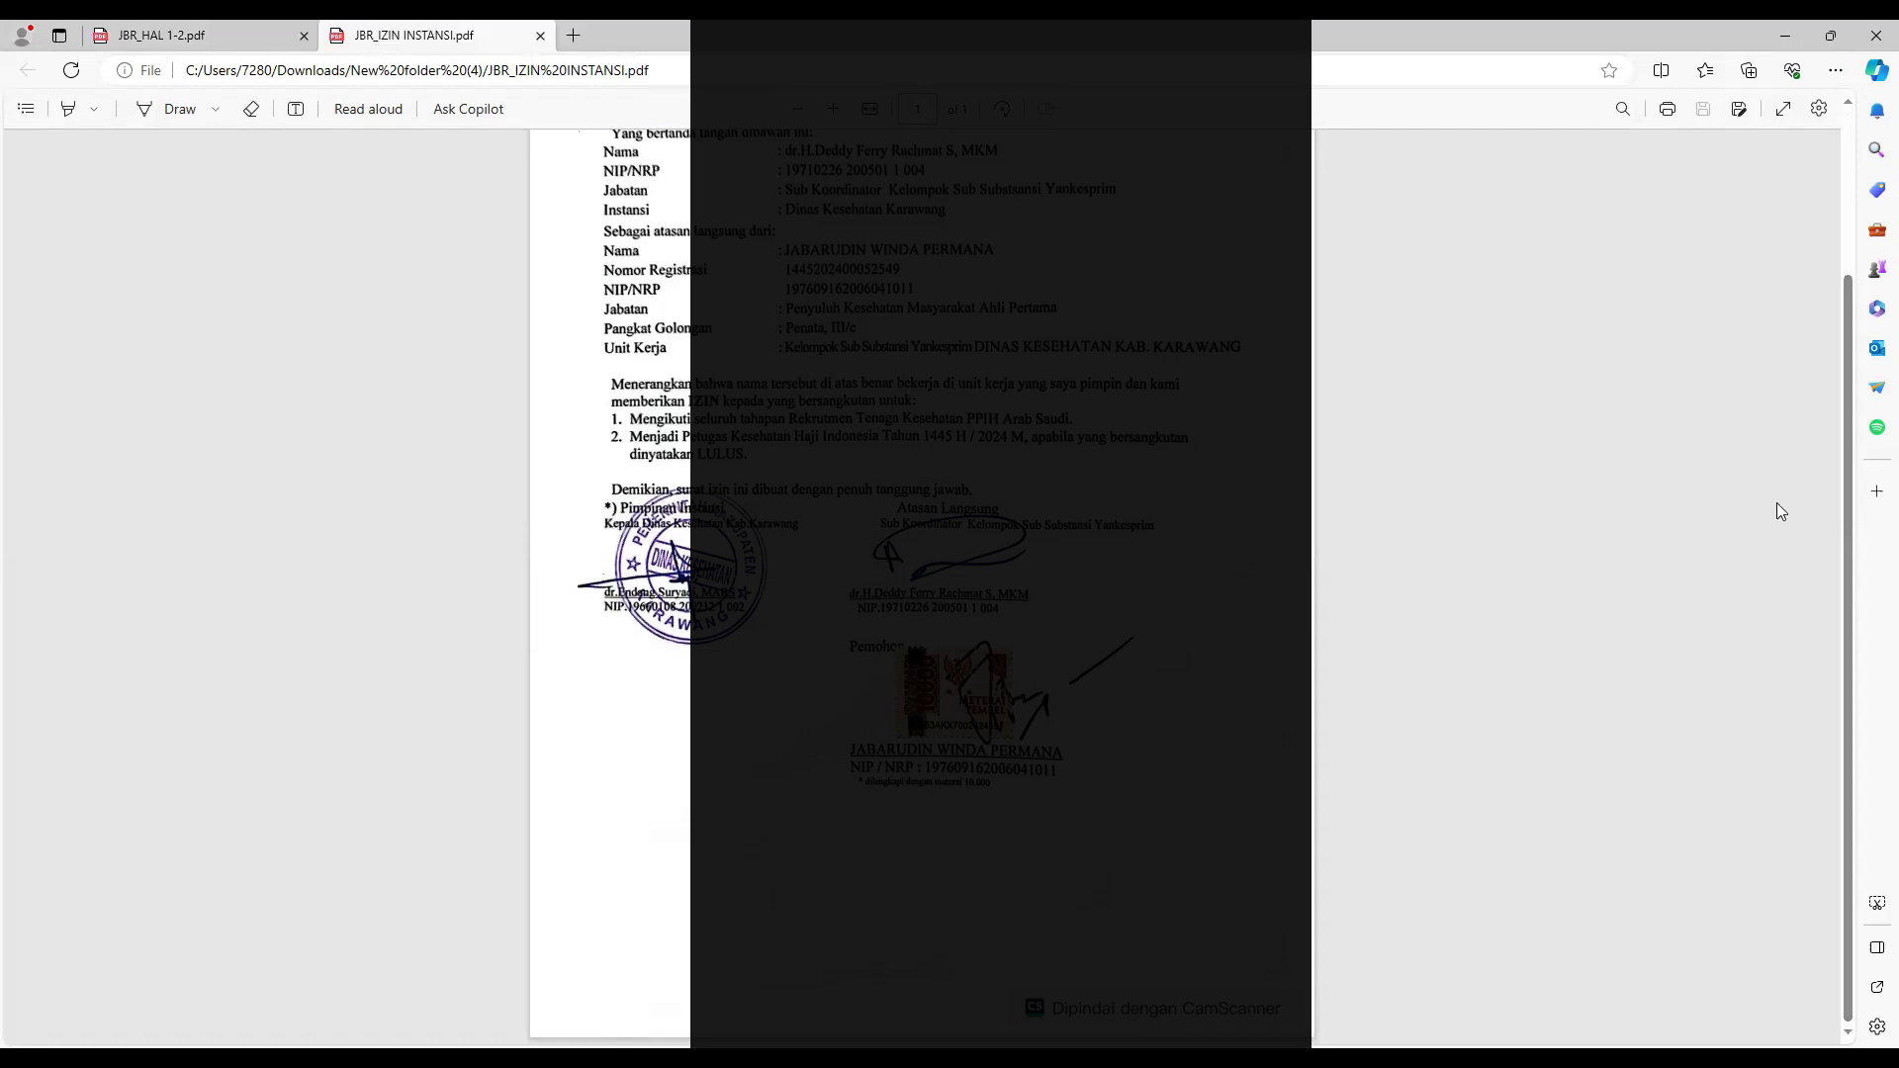
scroll(1859, 221, "up", 1)
scroll(1860, 222, "up", 1)
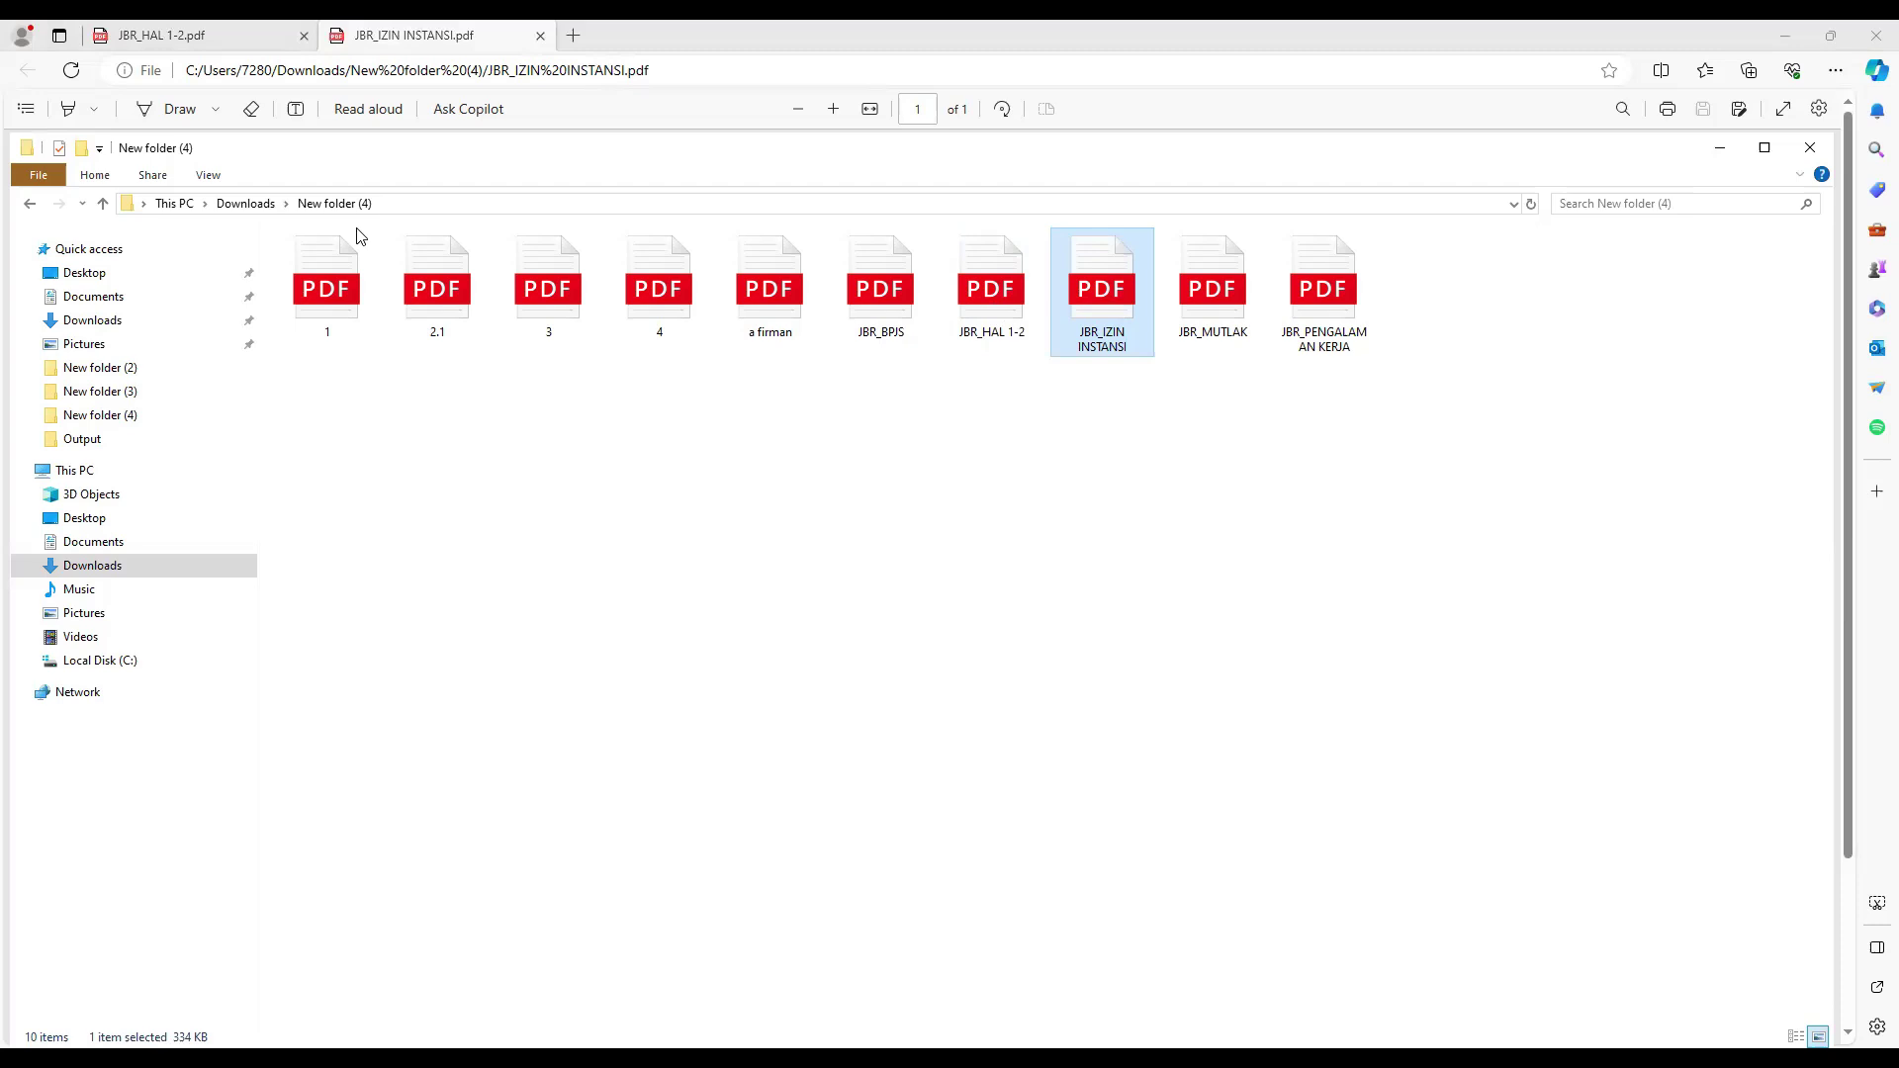
Reopen JBR_HAL 1-2.pdf to examine its first page, and close this copy together with JBR_IZIN INSTANSI.pdf.
left_click(166, 37)
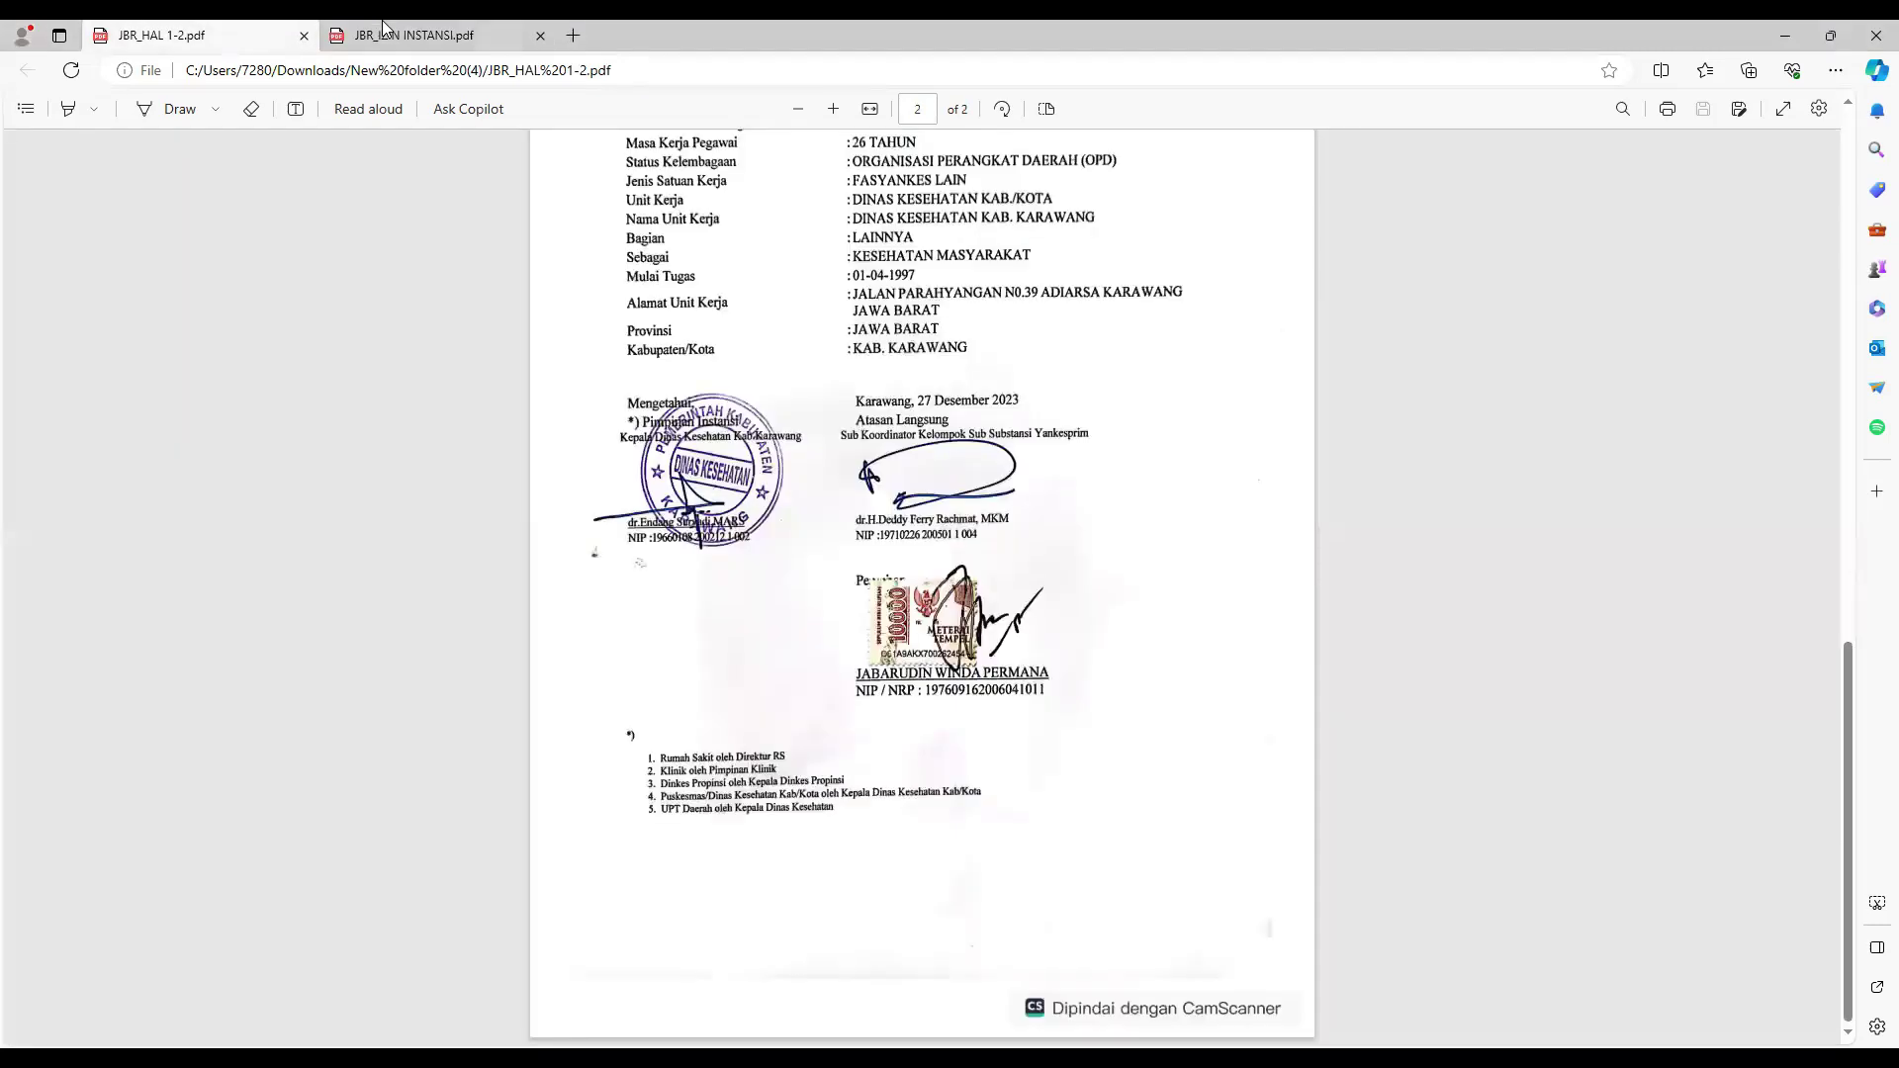
key("ctrl+Tab")
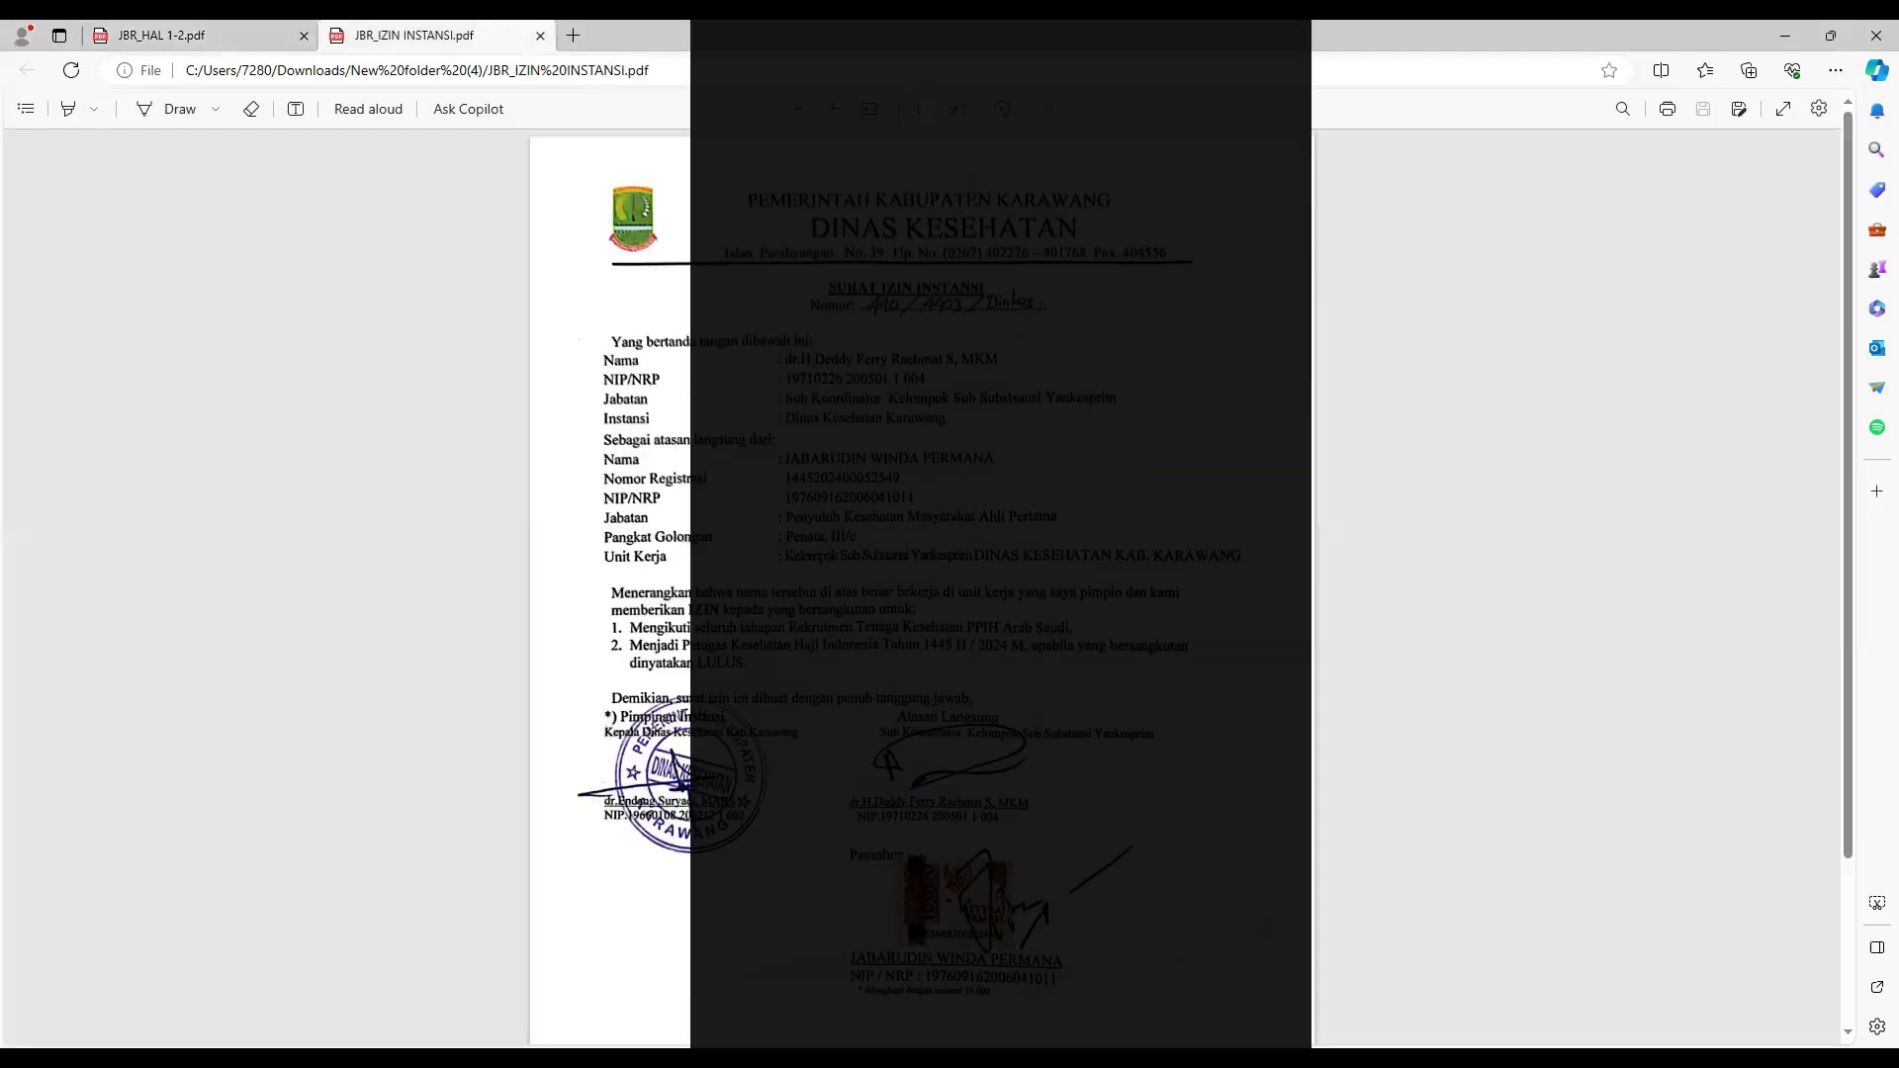
key("alt+Tab")
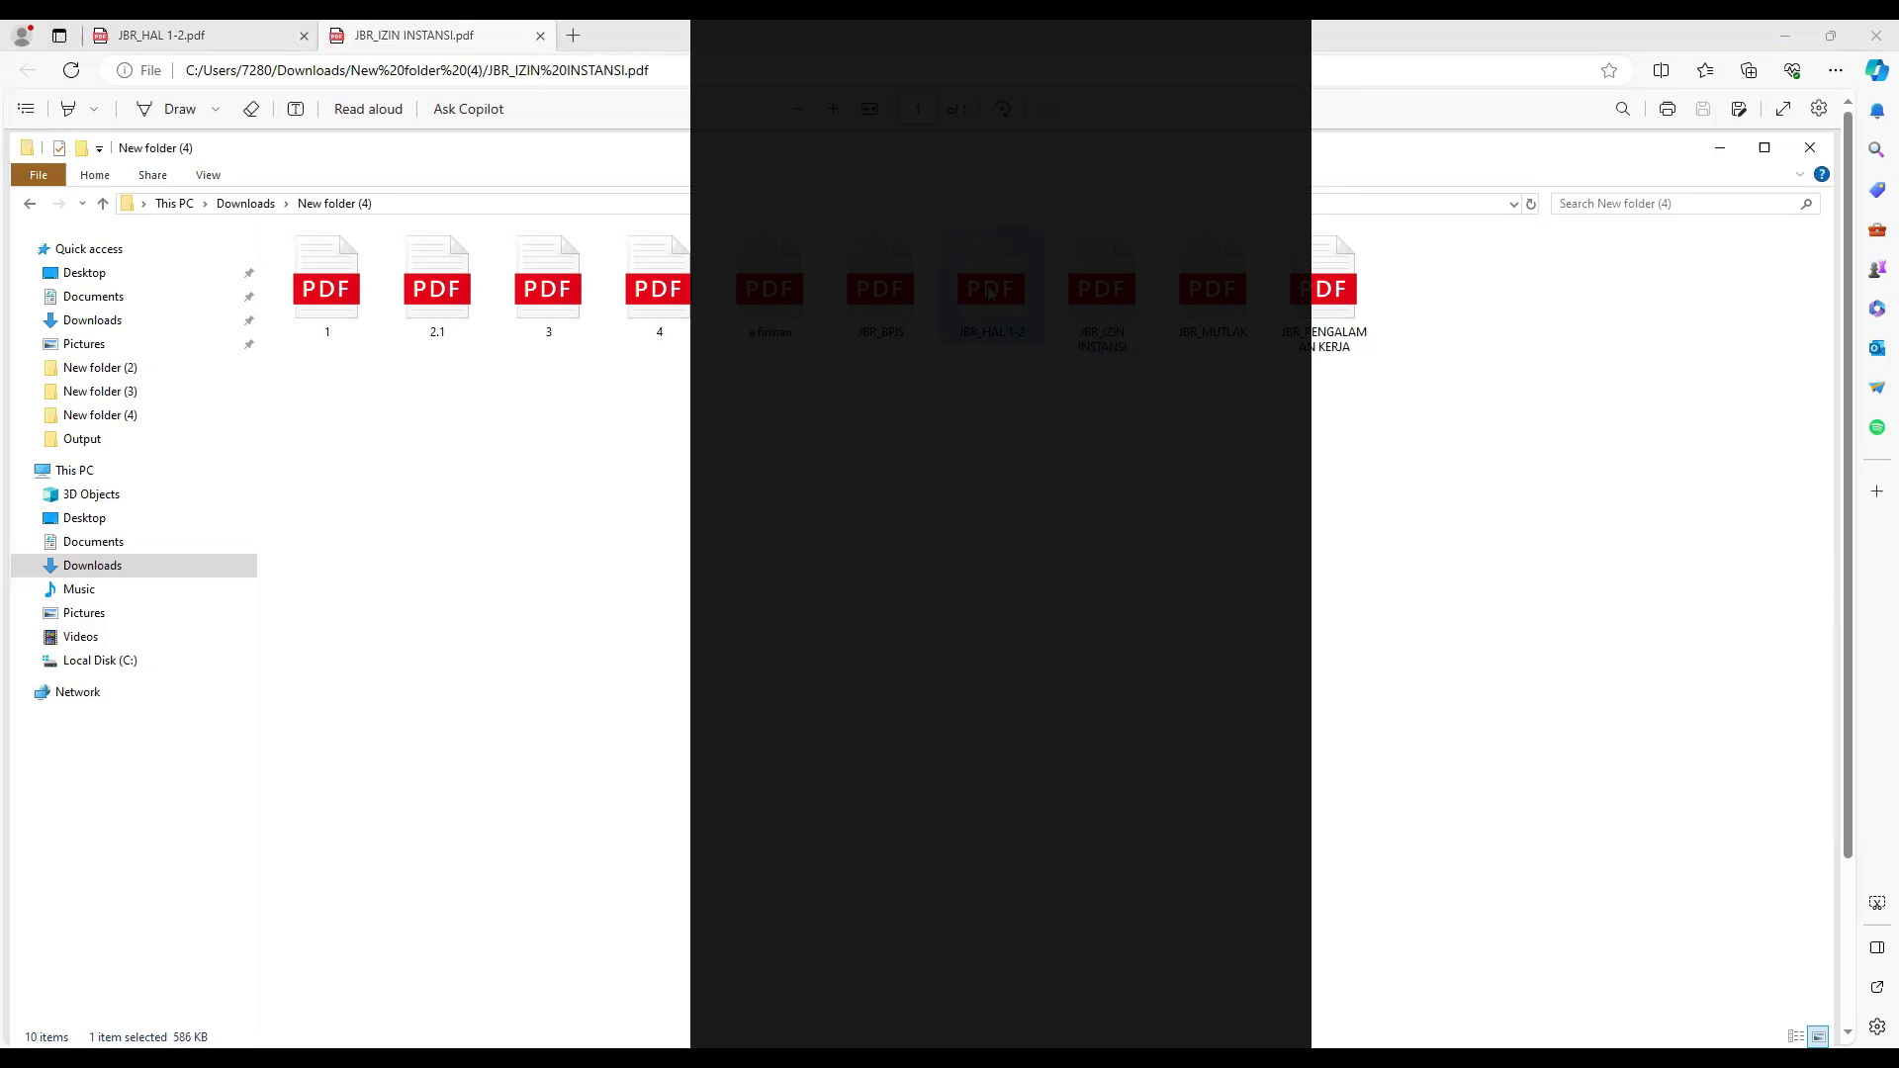
double_click(990, 293)
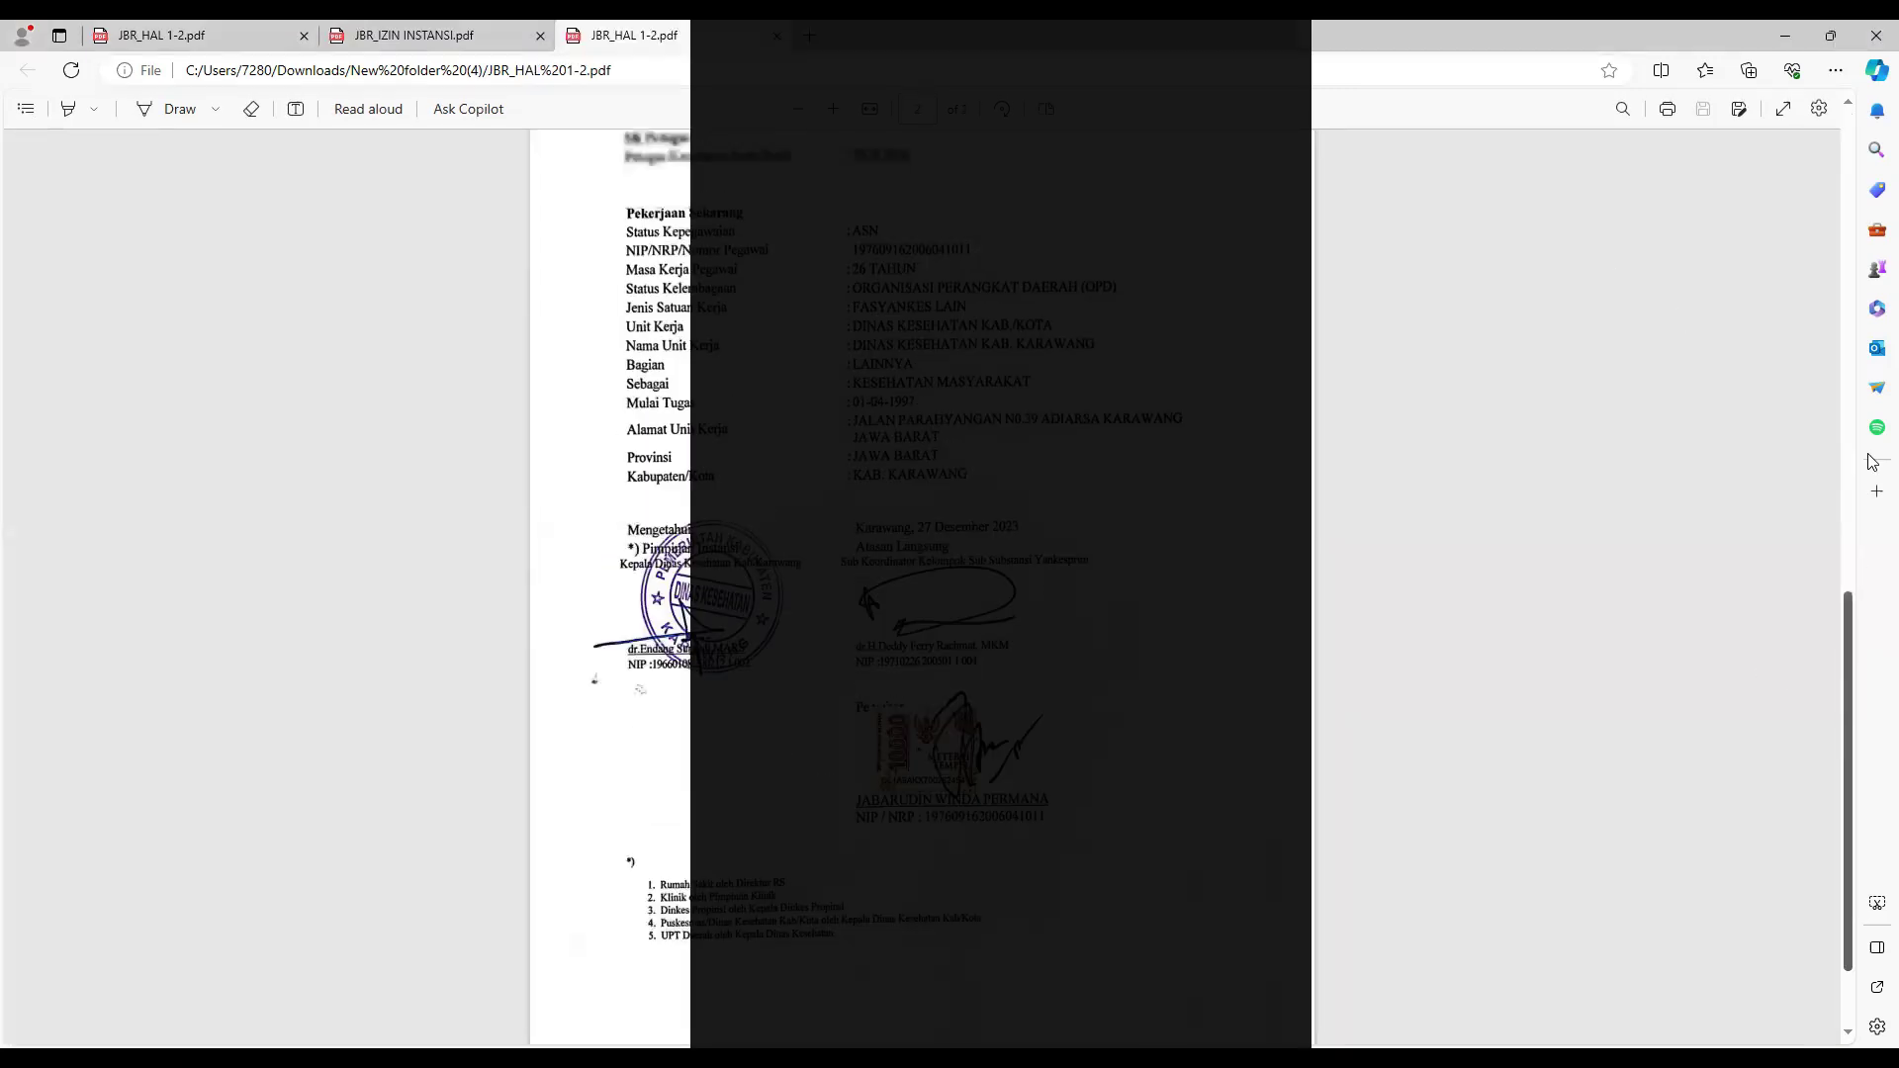
scroll(557, 198, "up", 15)
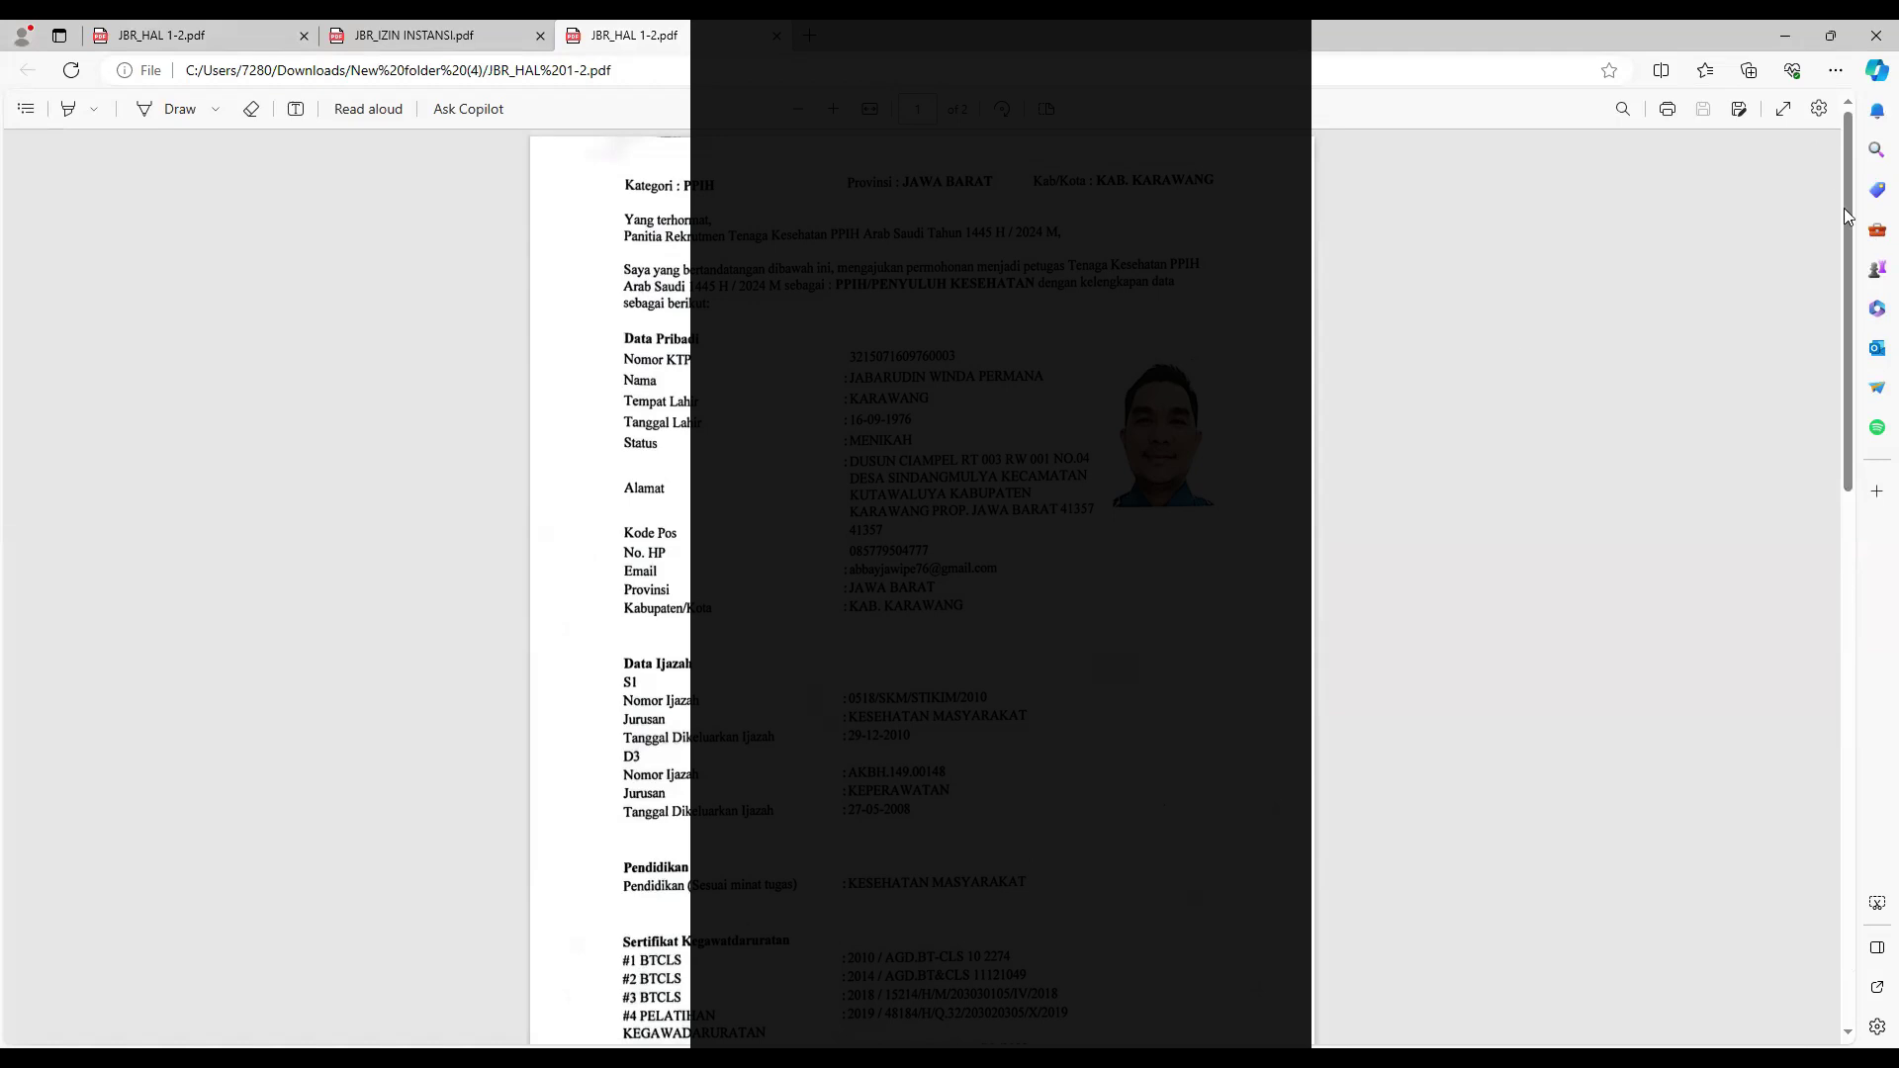
mouse_move(1848, 222)
left_mouse_down()
mouse_move(1849, 806)
mouse_move(1873, 62)
left_mouse_up()
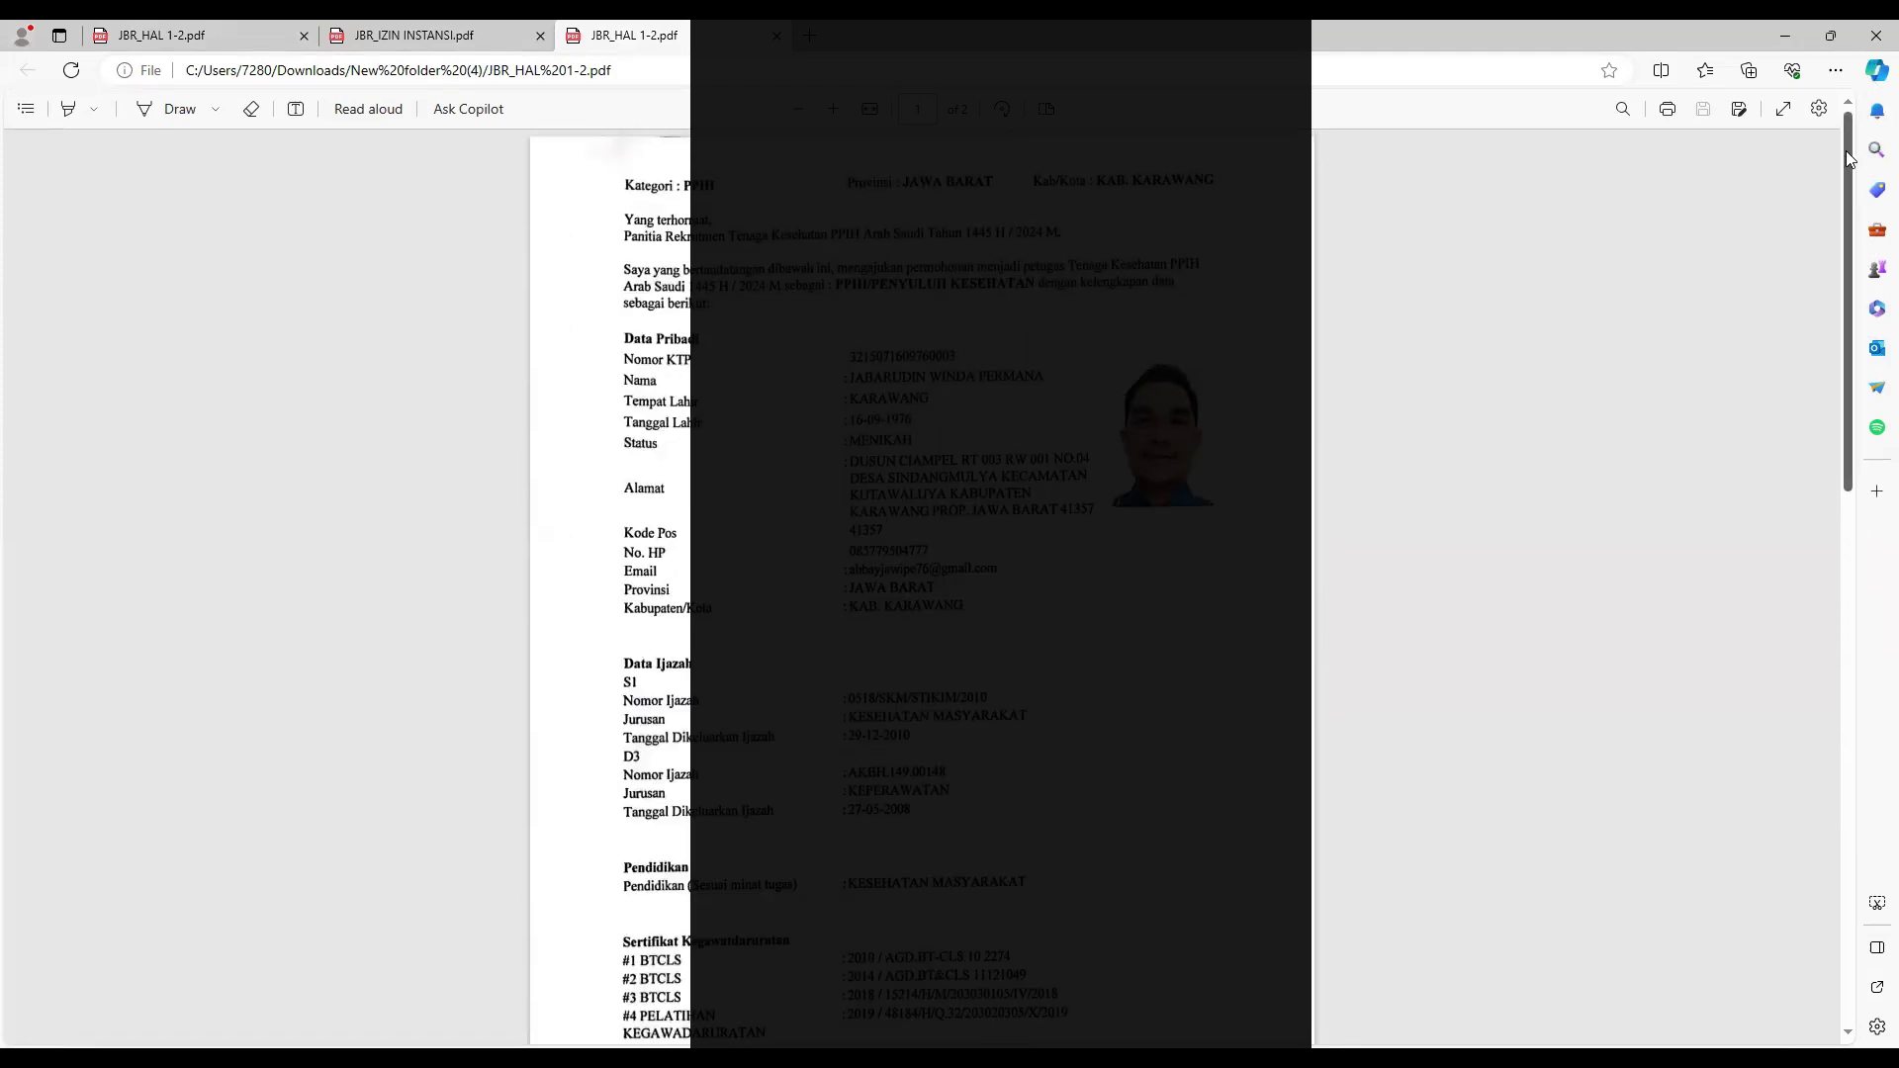
scroll(1850, 433, "down", 1)
left_click_drag(1850, 433, 1850, 489)
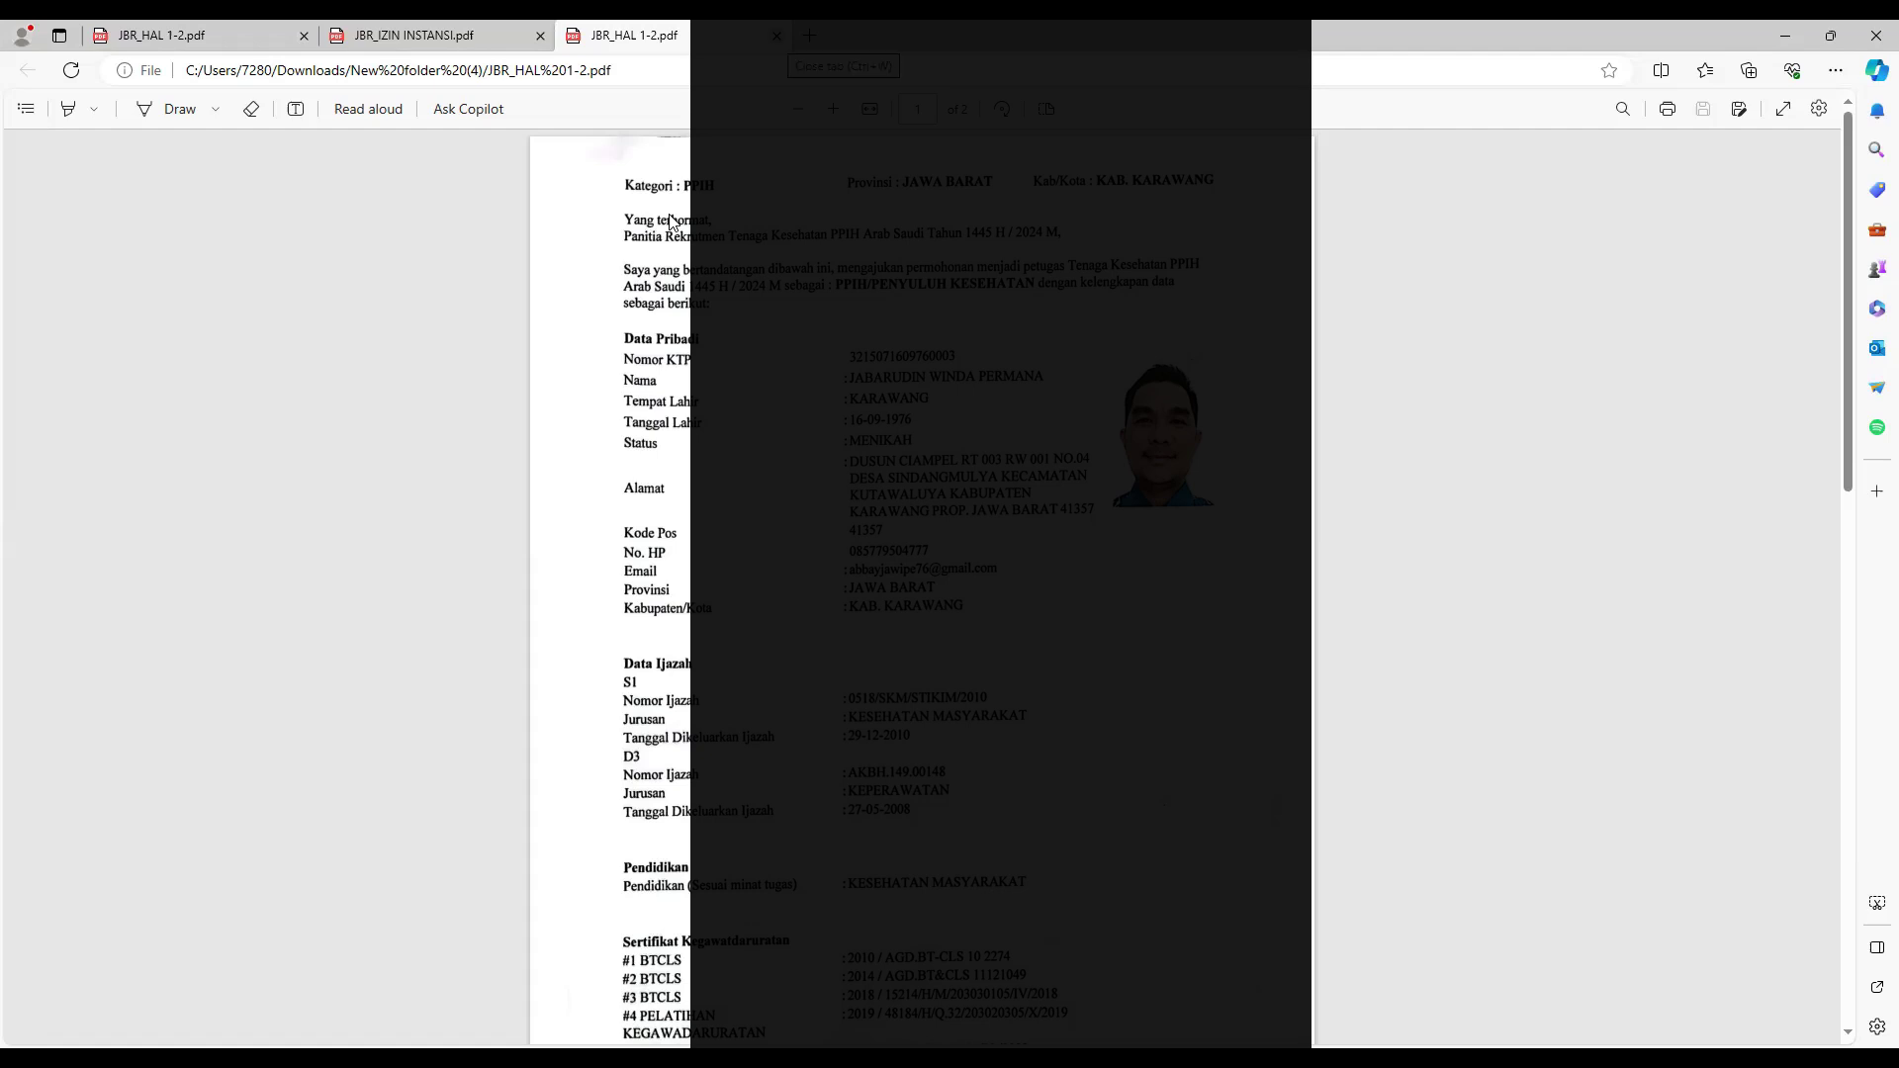
key("ctrl+w")
key("ctrl+w")
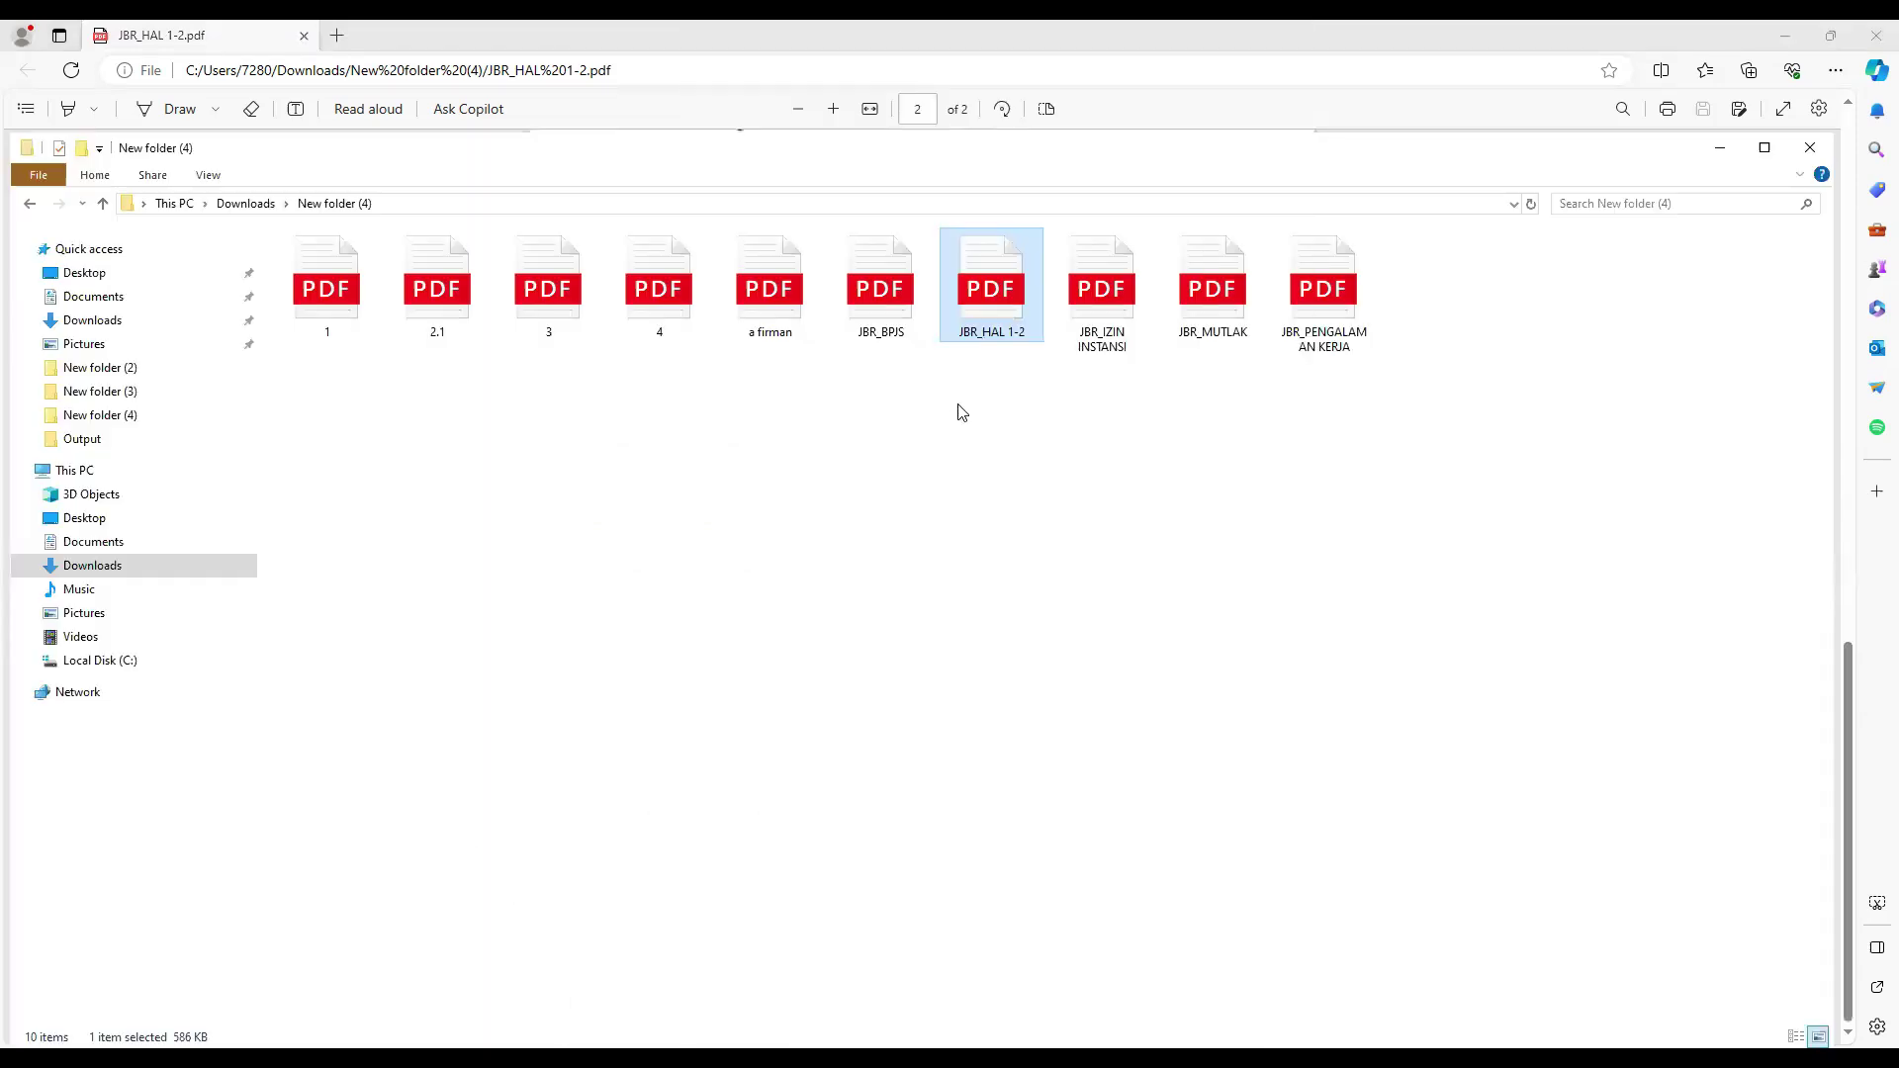
left_click(930, 471)
left_click(1027, 301)
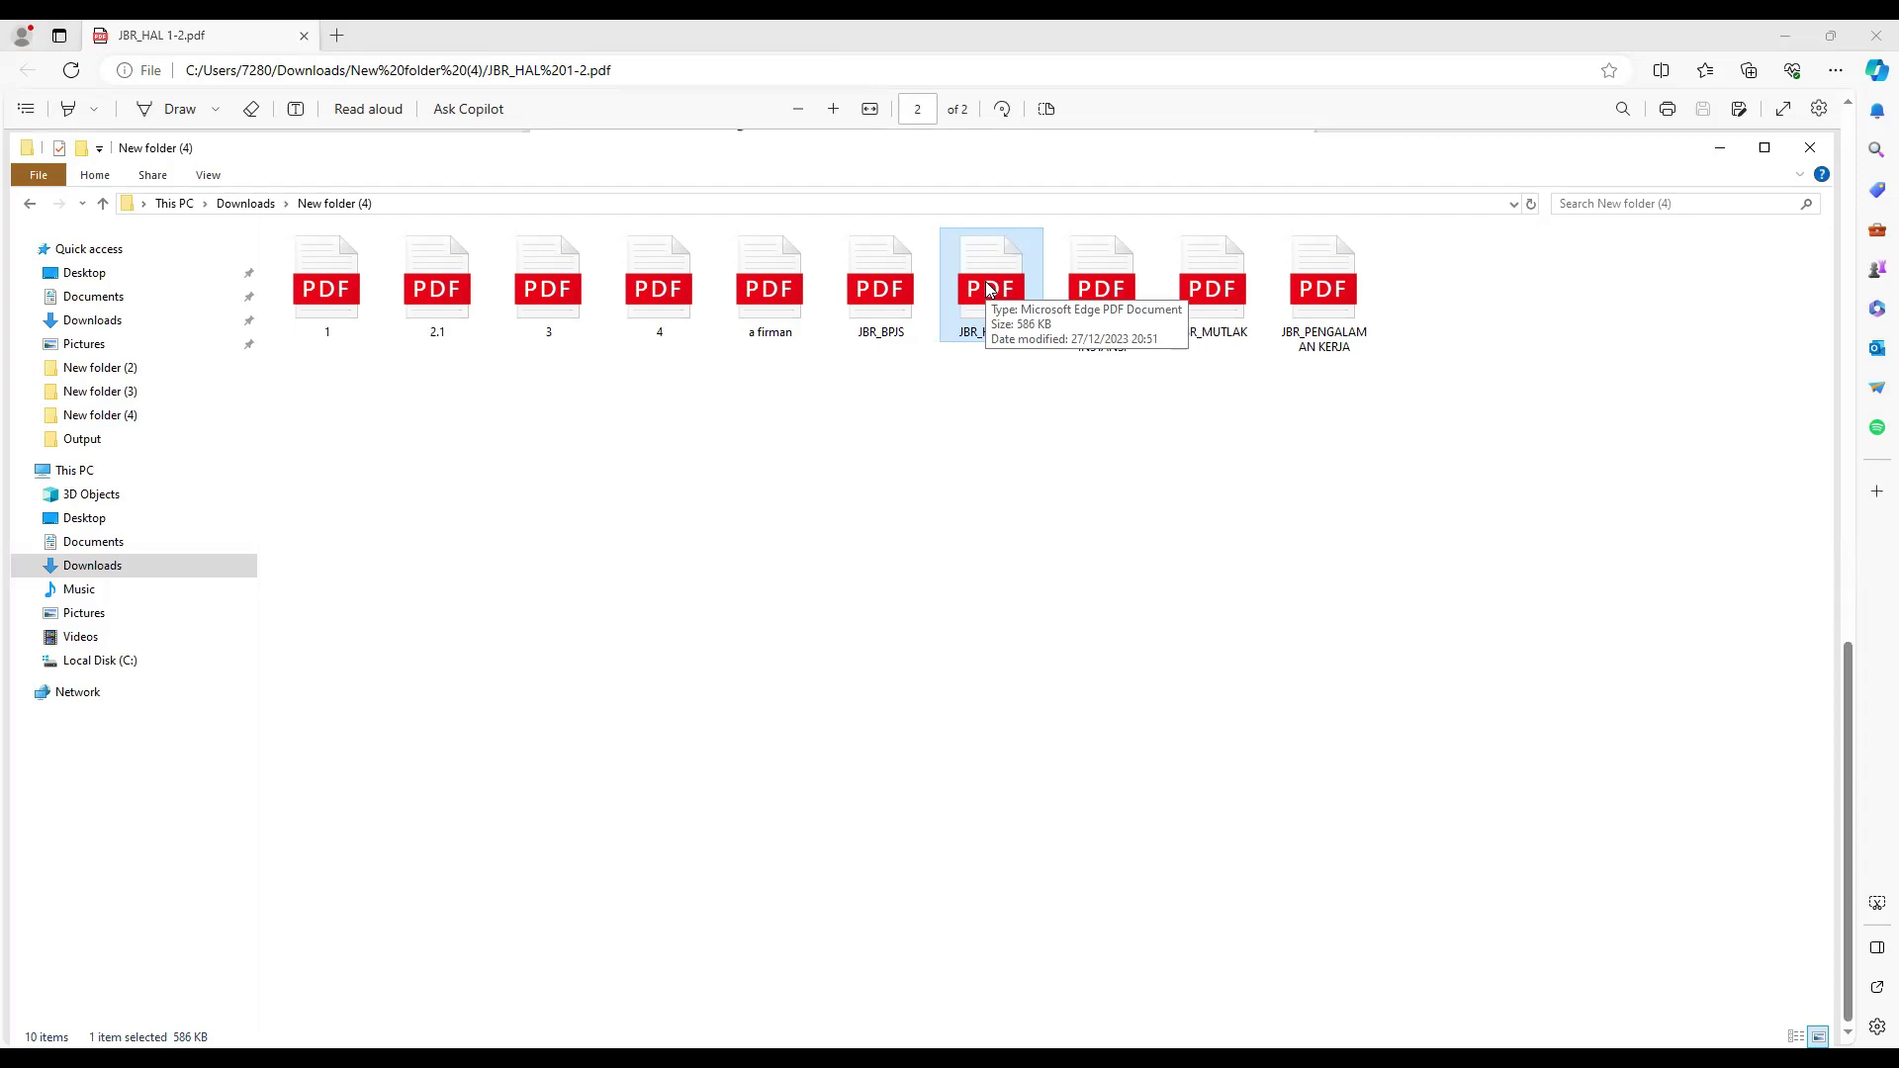
left_click(1110, 303)
left_click(1105, 313)
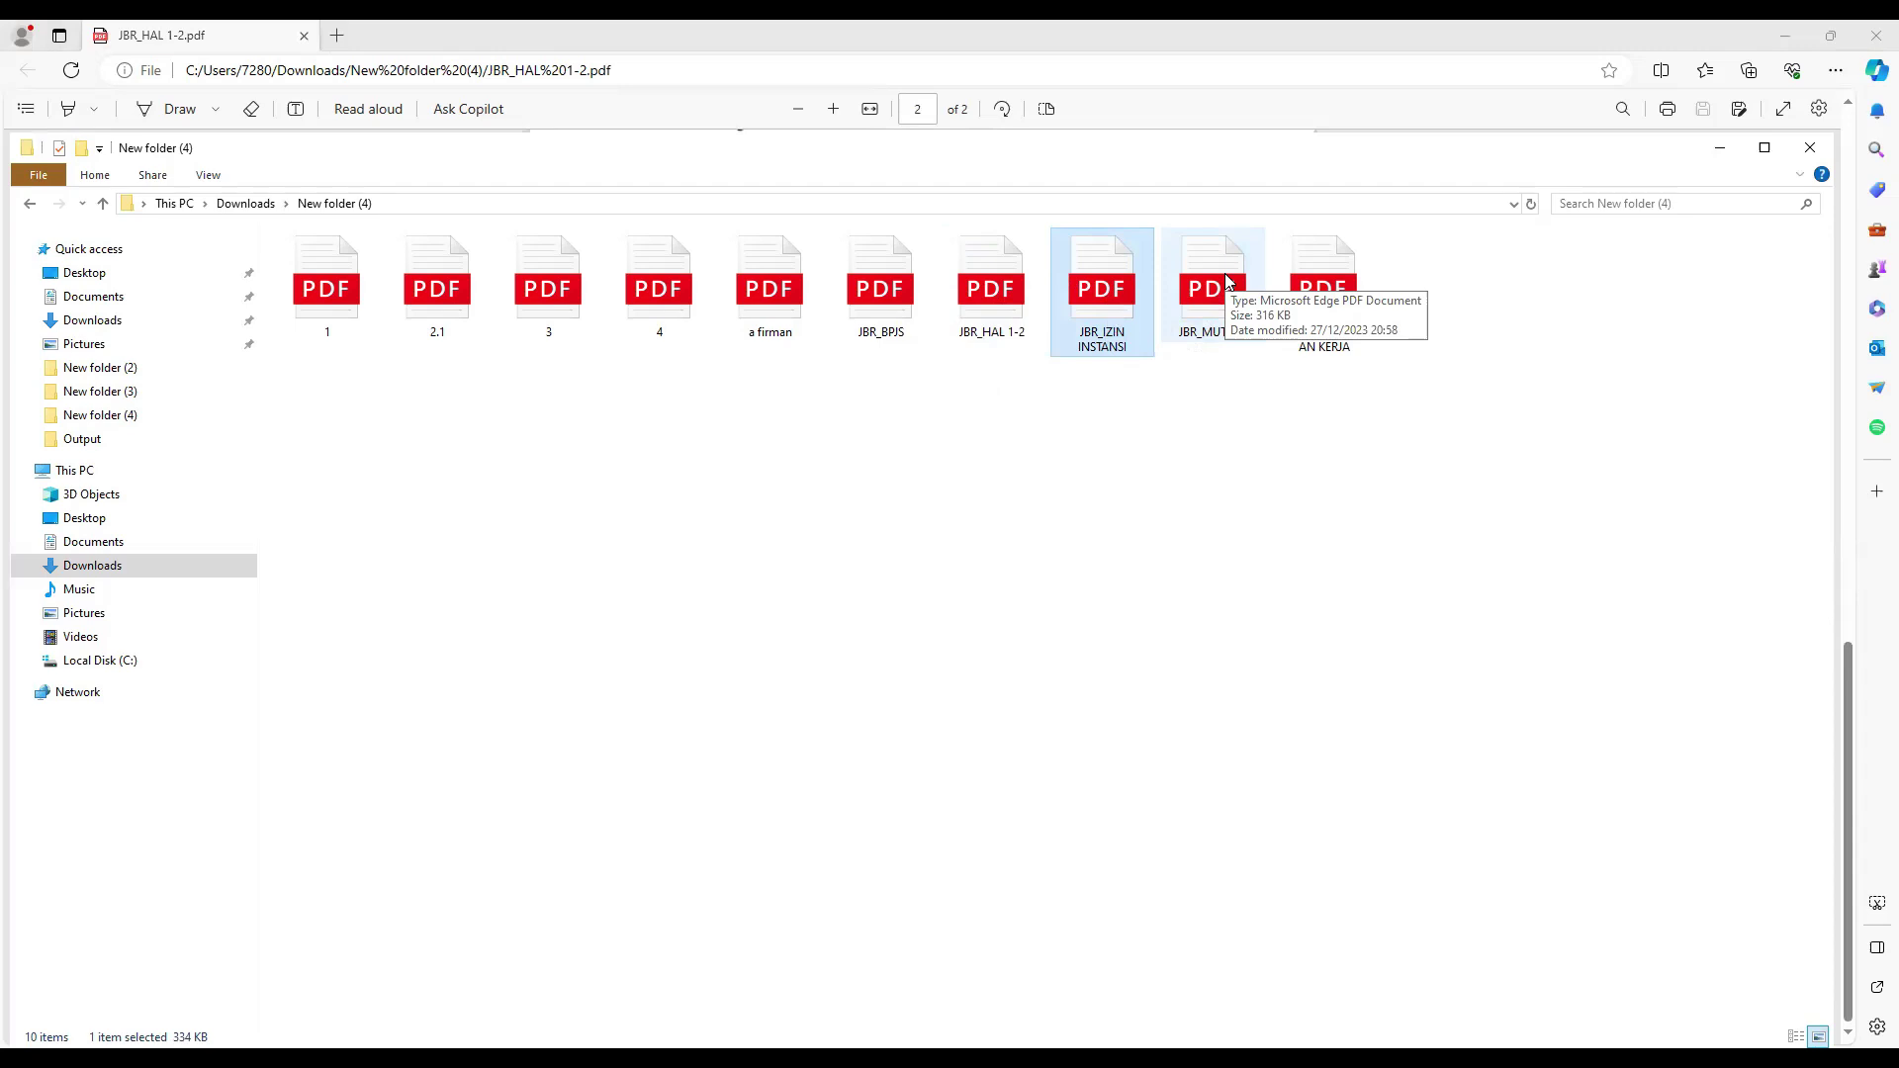
Open 1.pdf to examine the sample document, and return to the folder window.
left_click(324, 295)
double_click(319, 293)
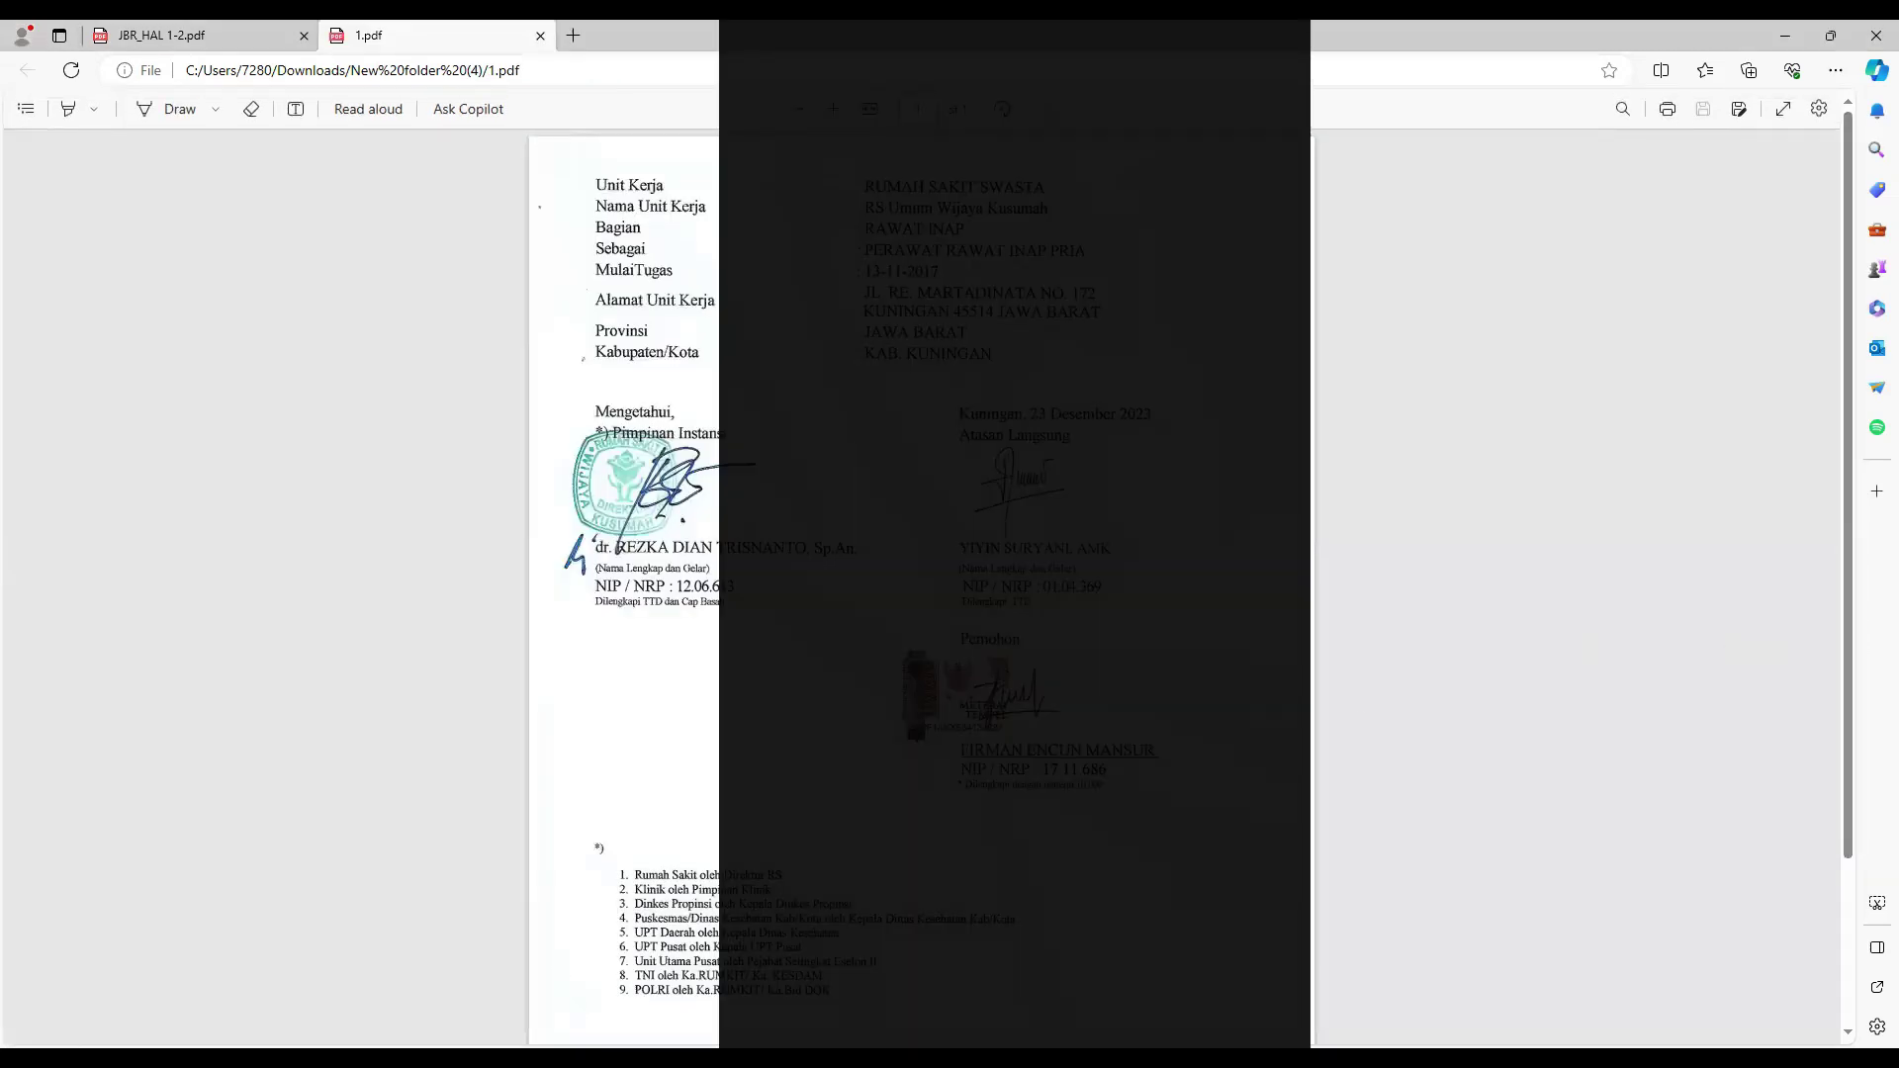
key("alt+Tab")
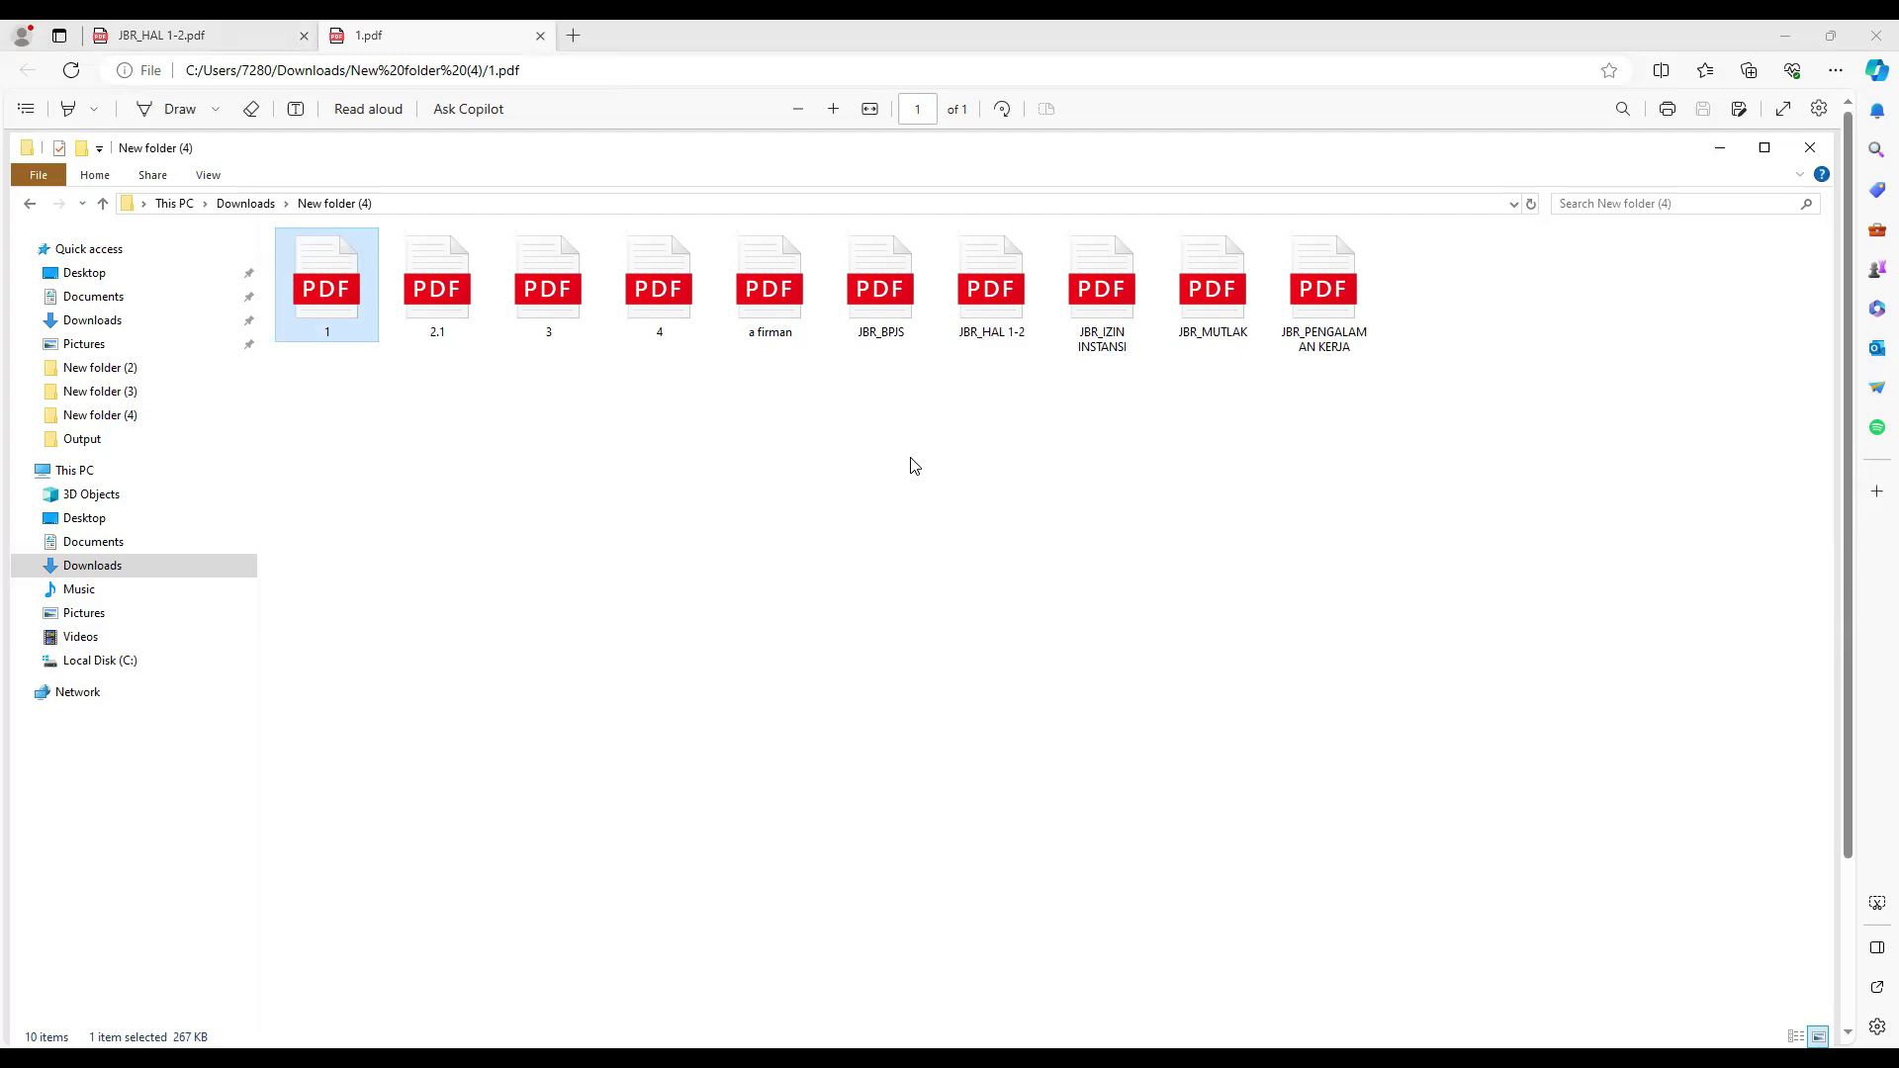
left_click_drag(1642, 284, 366, 356)
left_click(1314, 341)
left_click_drag(1454, 252, 307, 327)
left_click(1545, 297)
left_click_drag(1549, 289, 217, 325)
left_click_drag(1471, 296, 332, 330)
left_click(1558, 311)
left_click_drag(1561, 313, 290, 331)
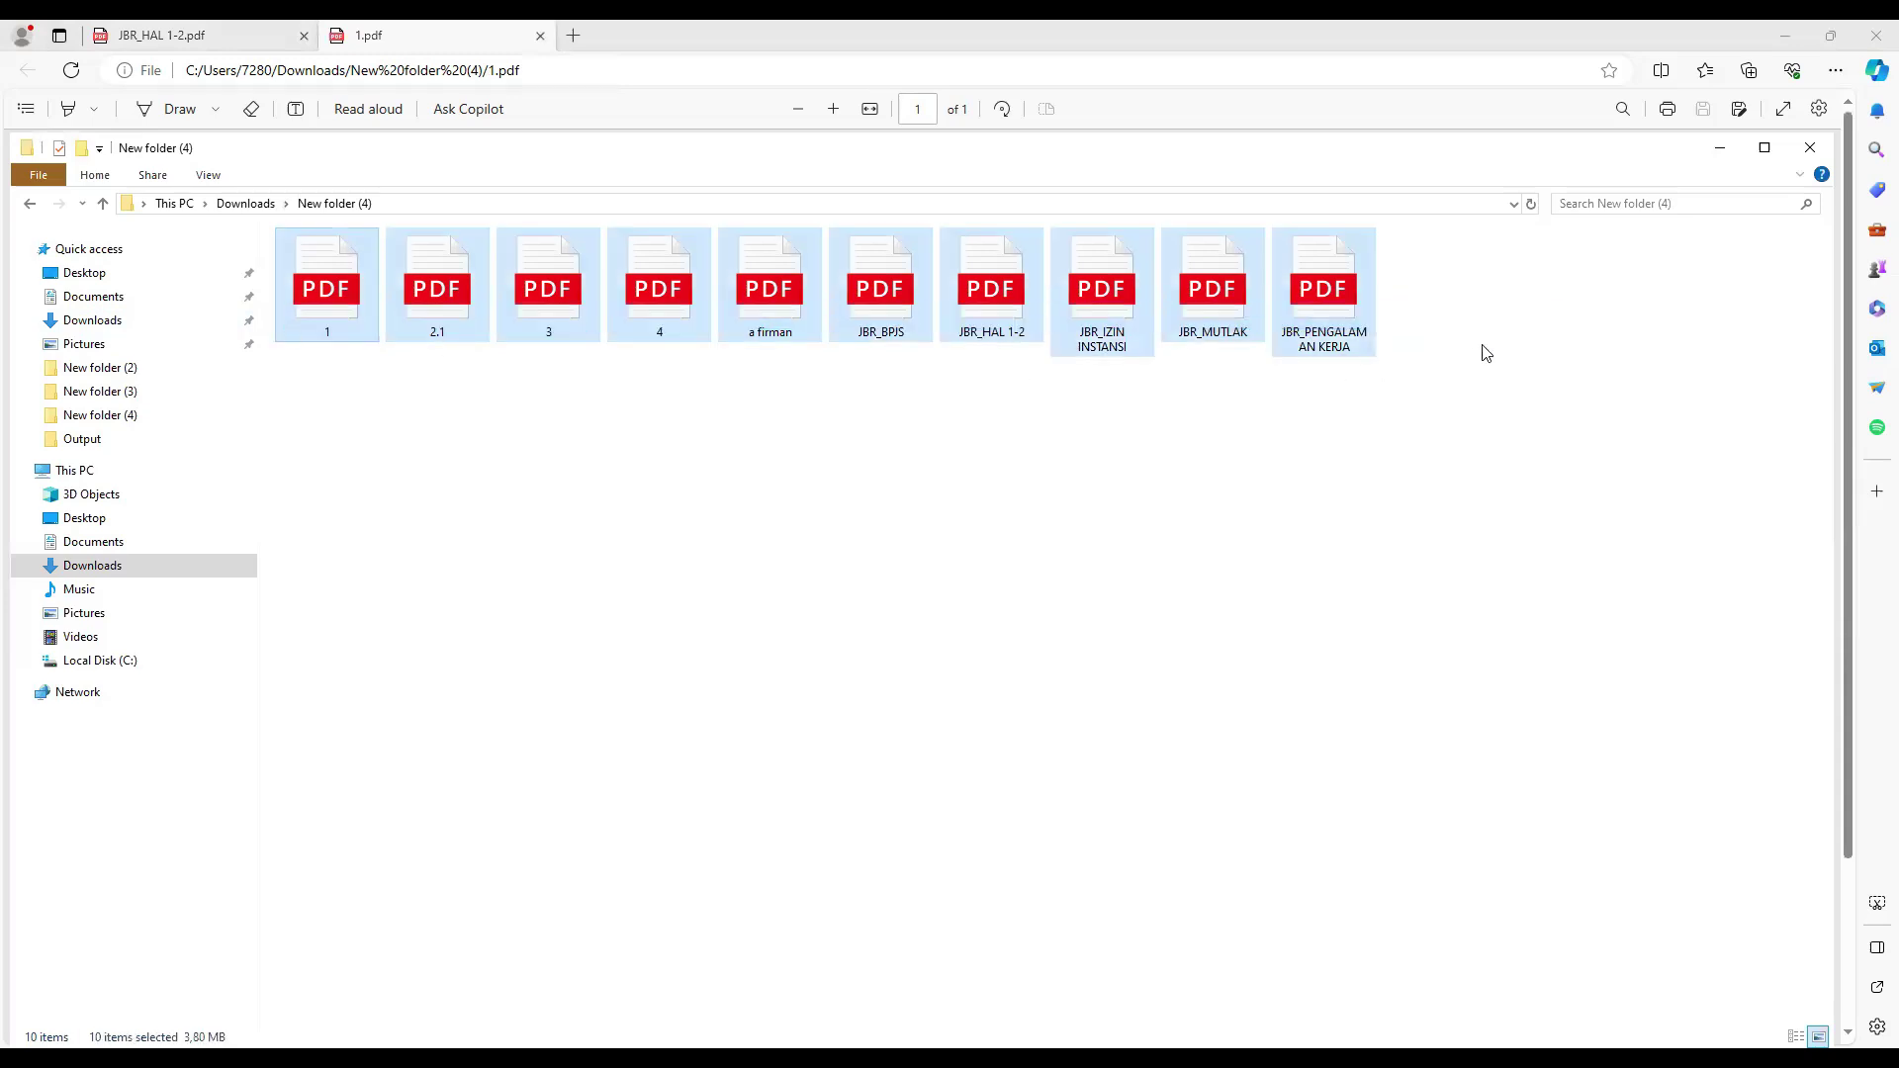
left_click_drag(1593, 298, 401, 327)
left_click_drag(1540, 304, 282, 326)
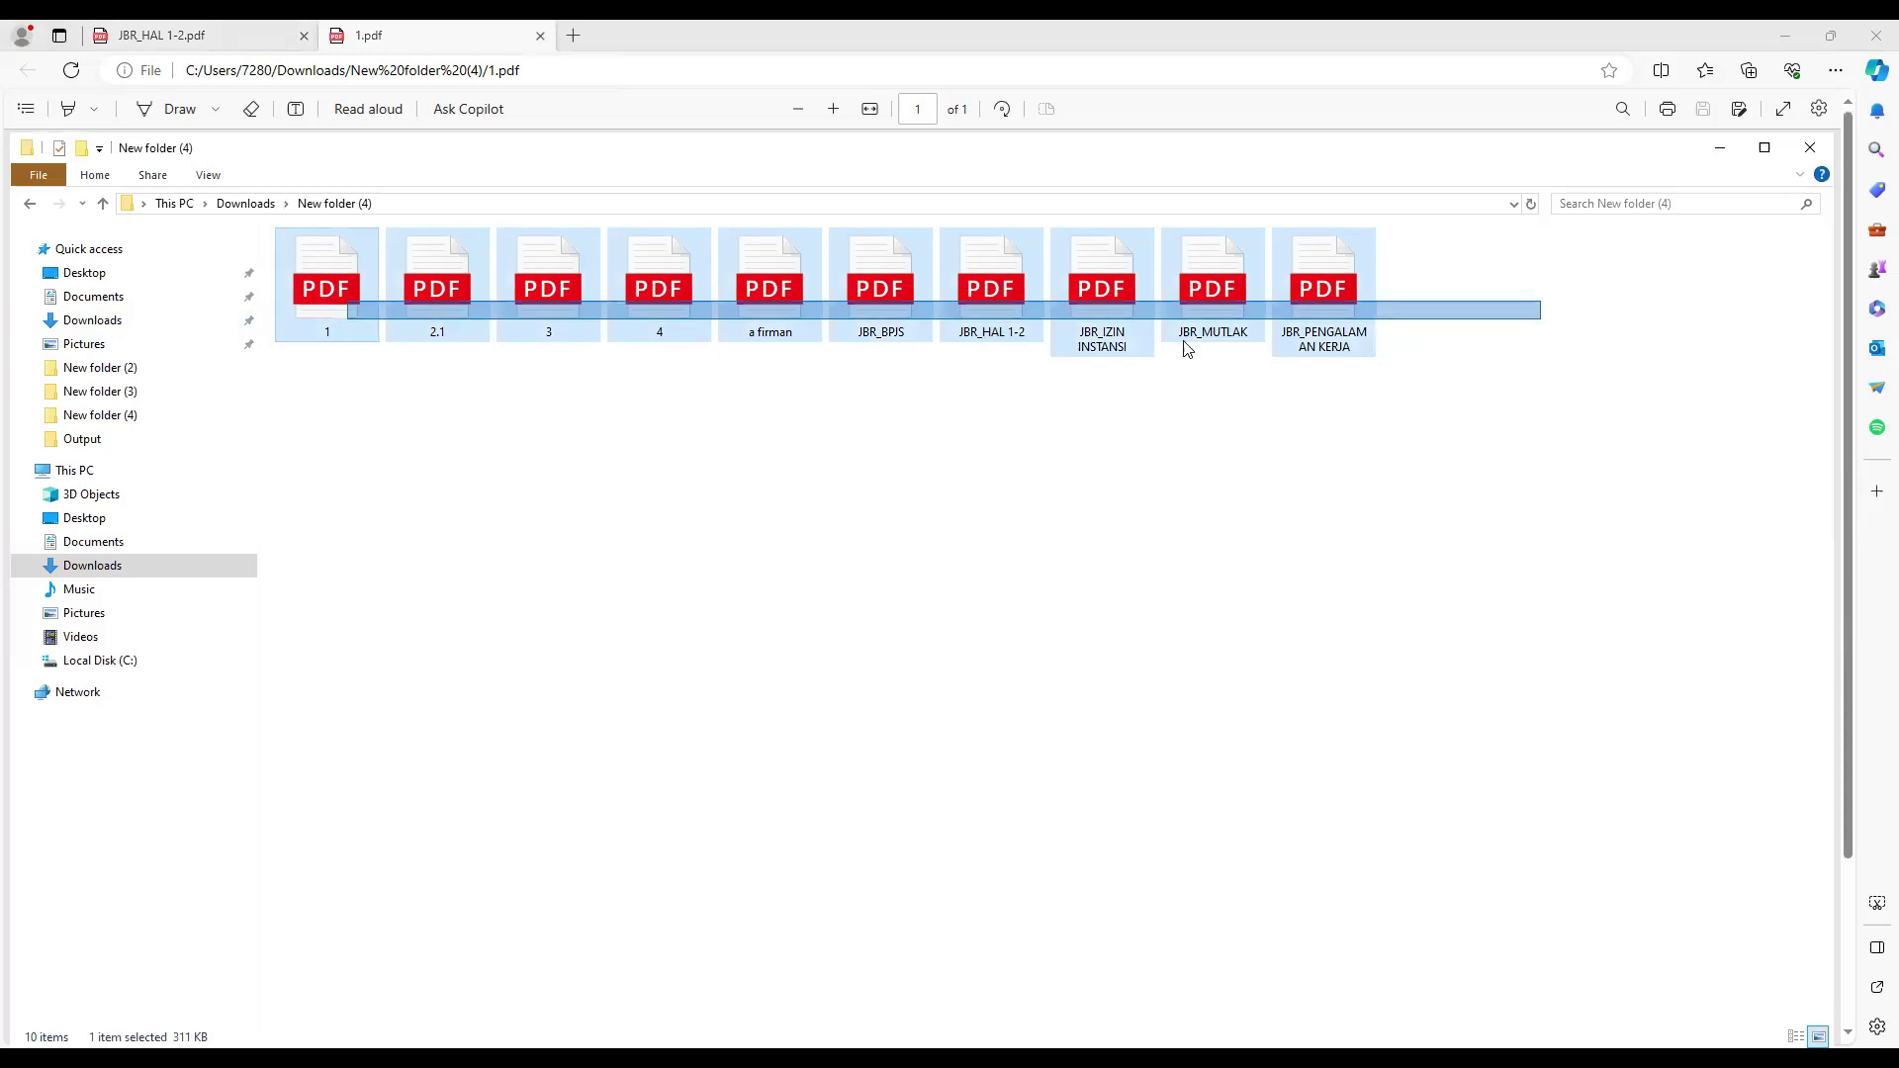
left_click(1586, 336)
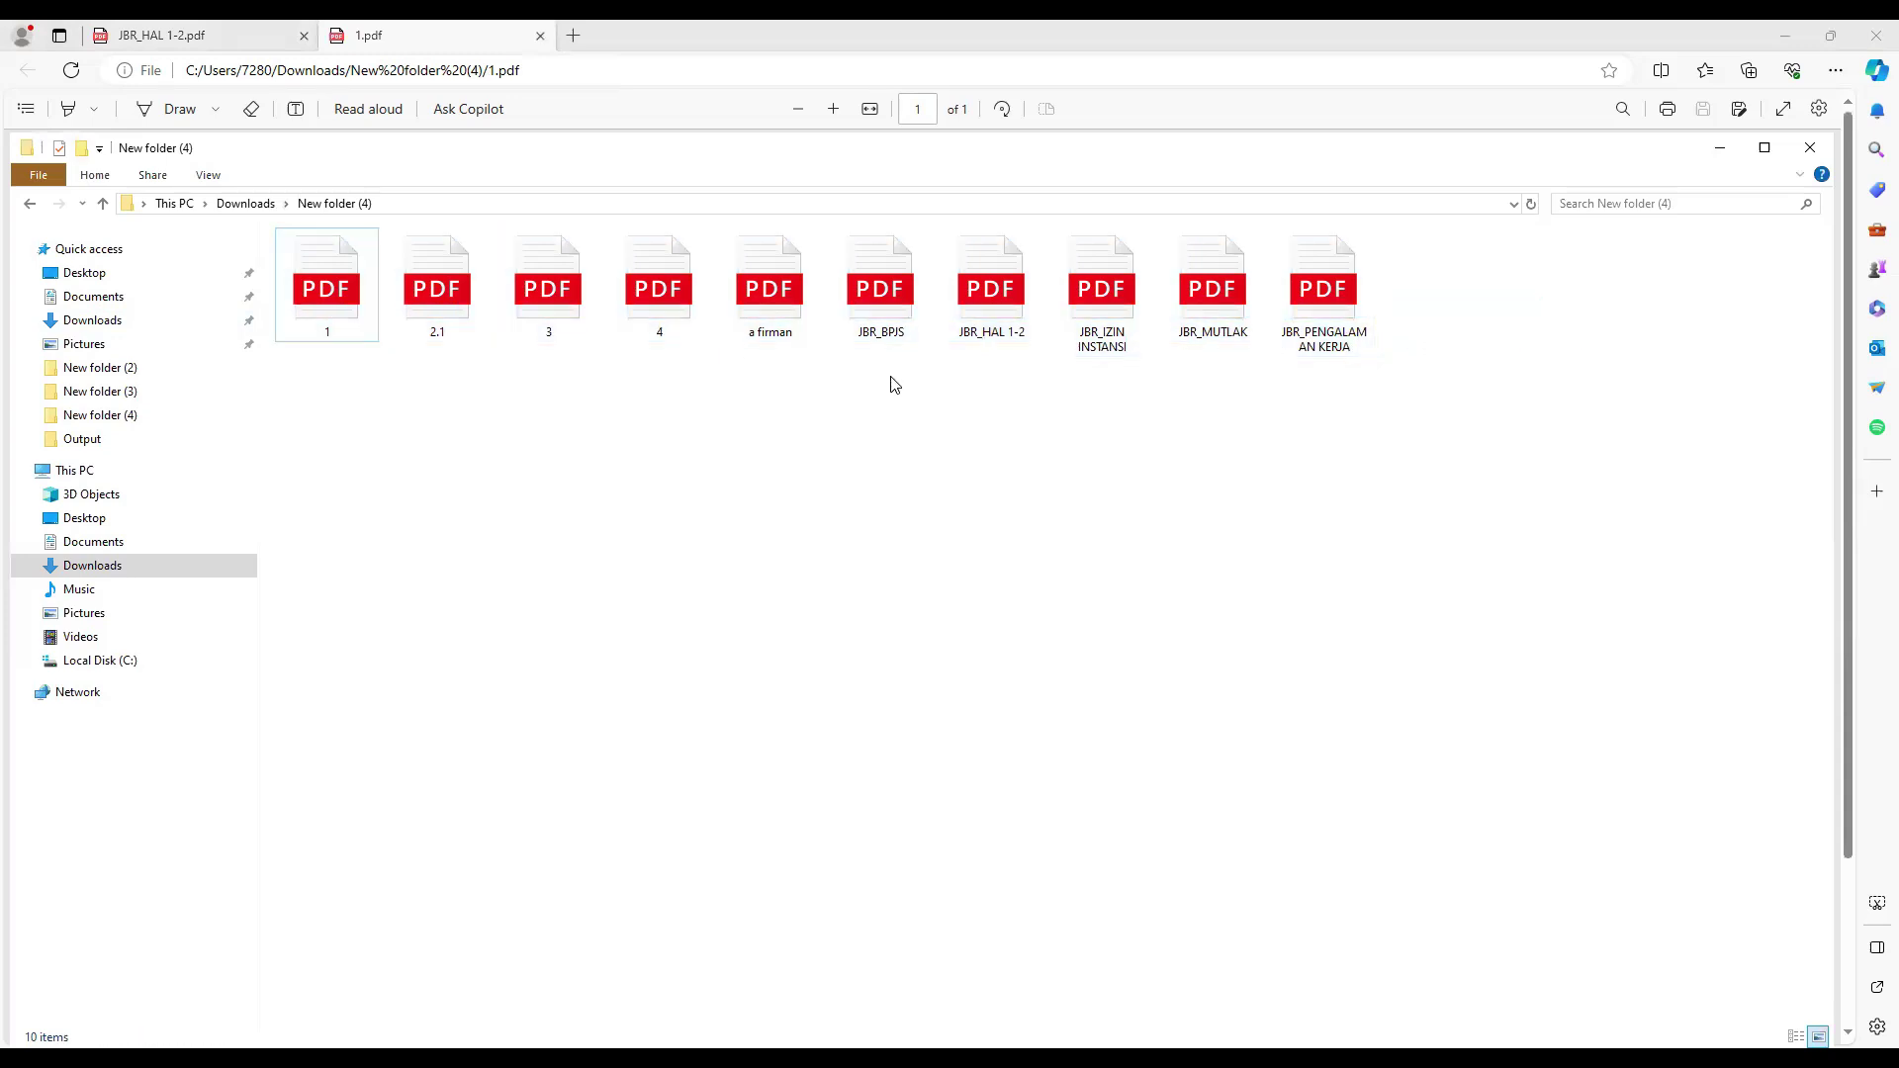
Open JBR_HAL 1-2.pdf at its first page and minimize the folder window.
left_click(989, 285)
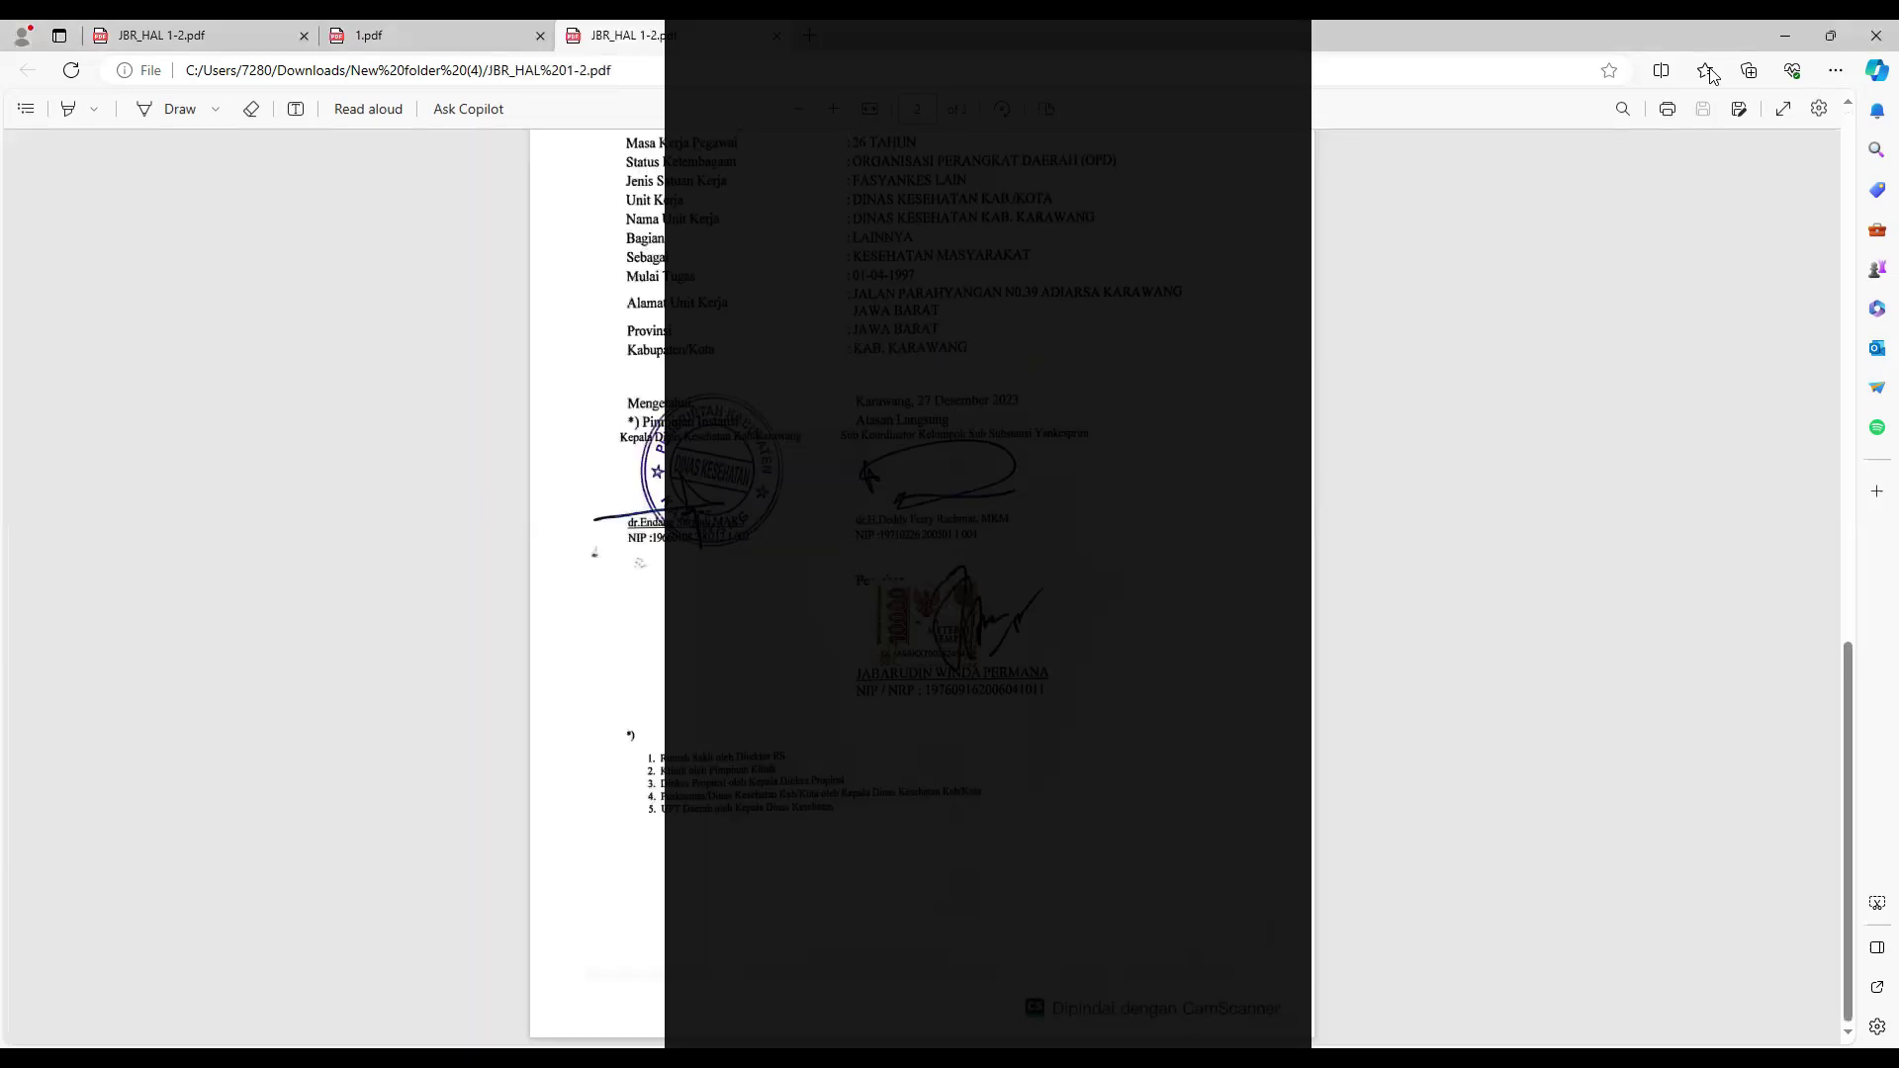
left_click_drag(1848, 653, 1859, 151)
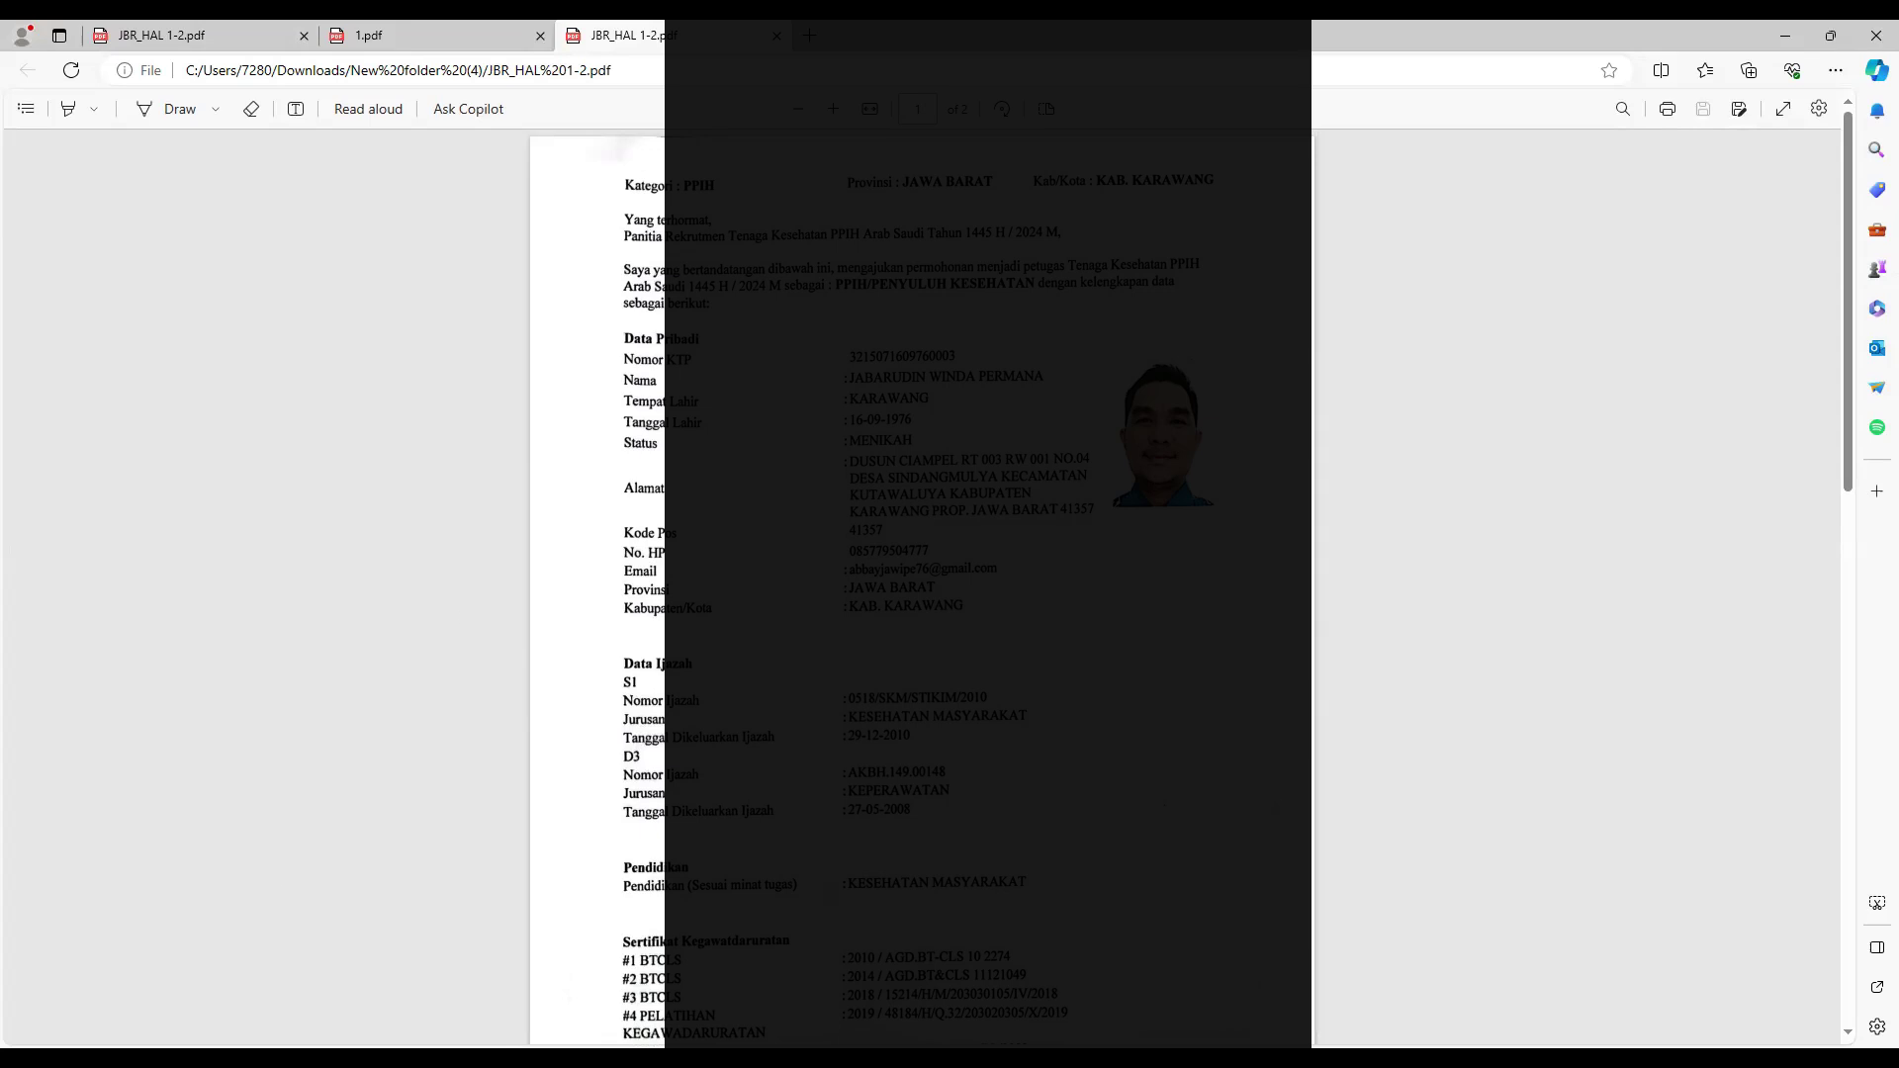
key("alt+Tab")
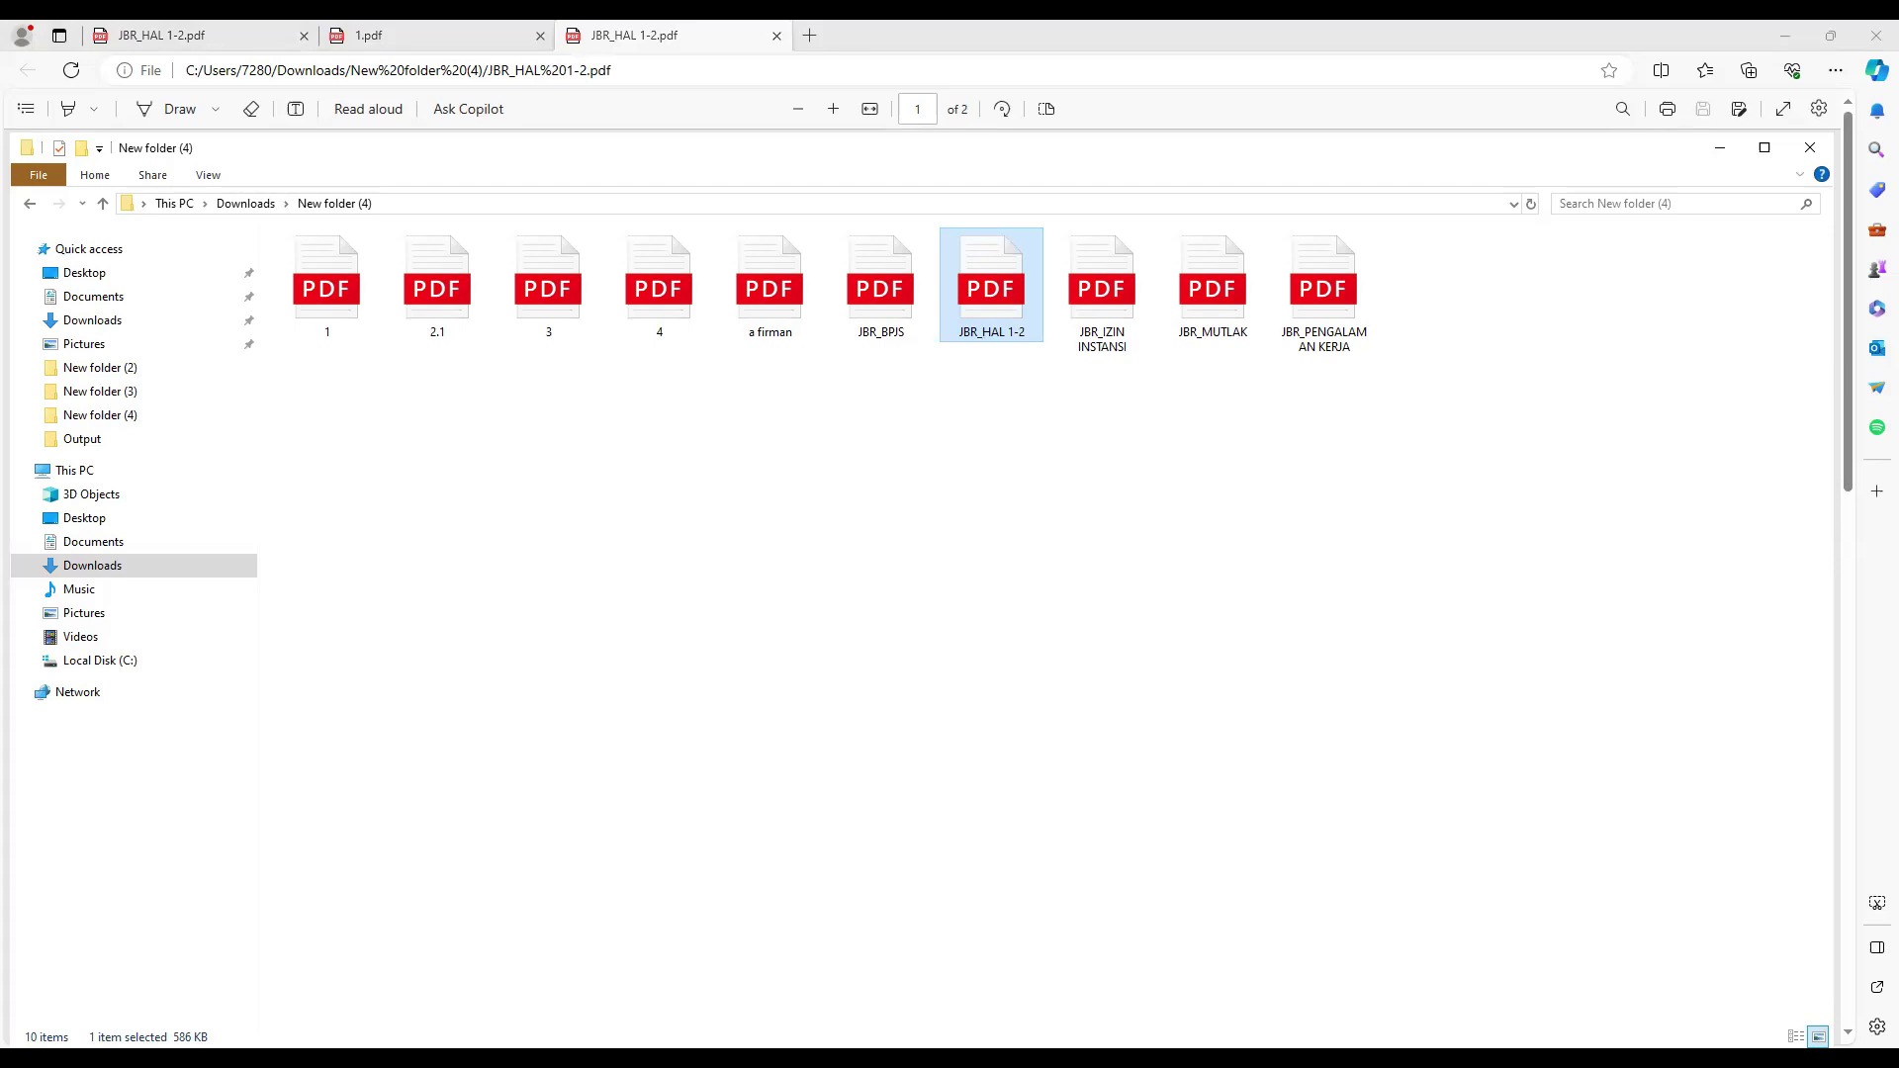
left_click(1720, 148)
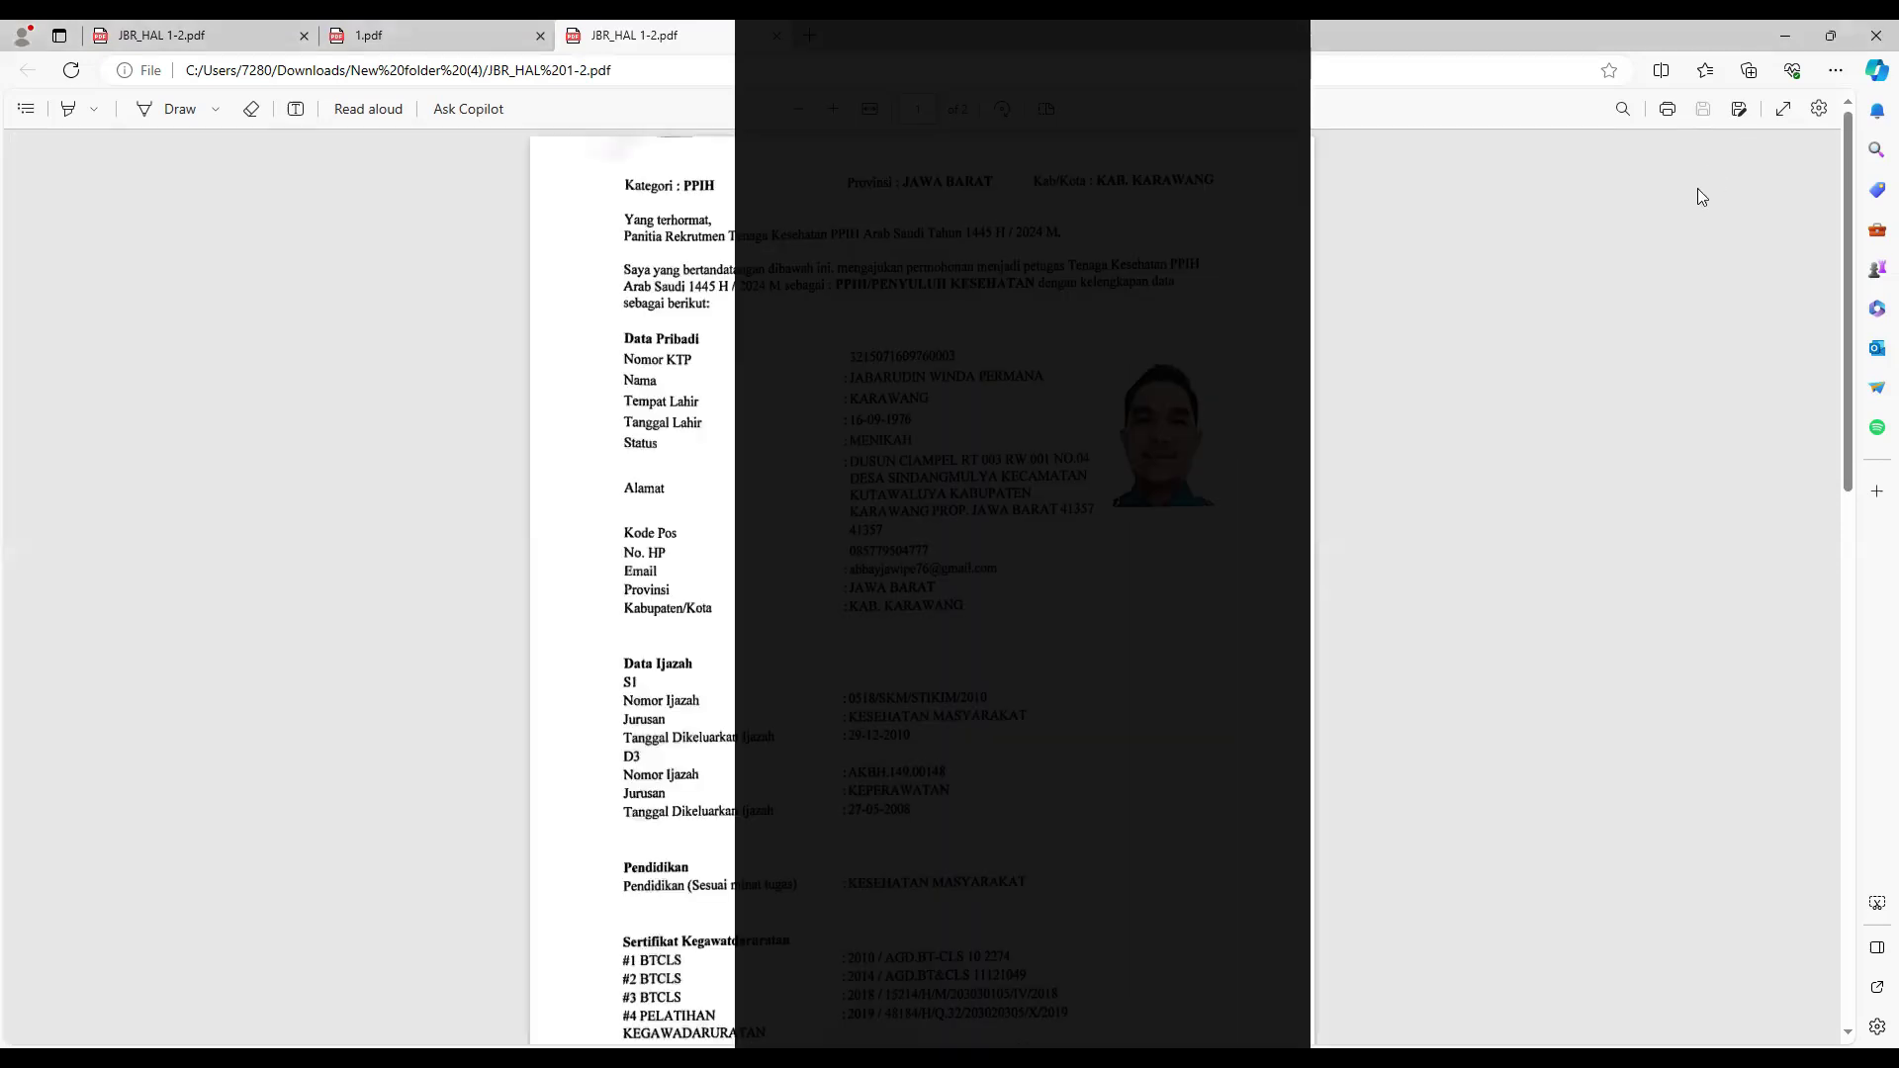
scroll(1846, 158, "down", 5)
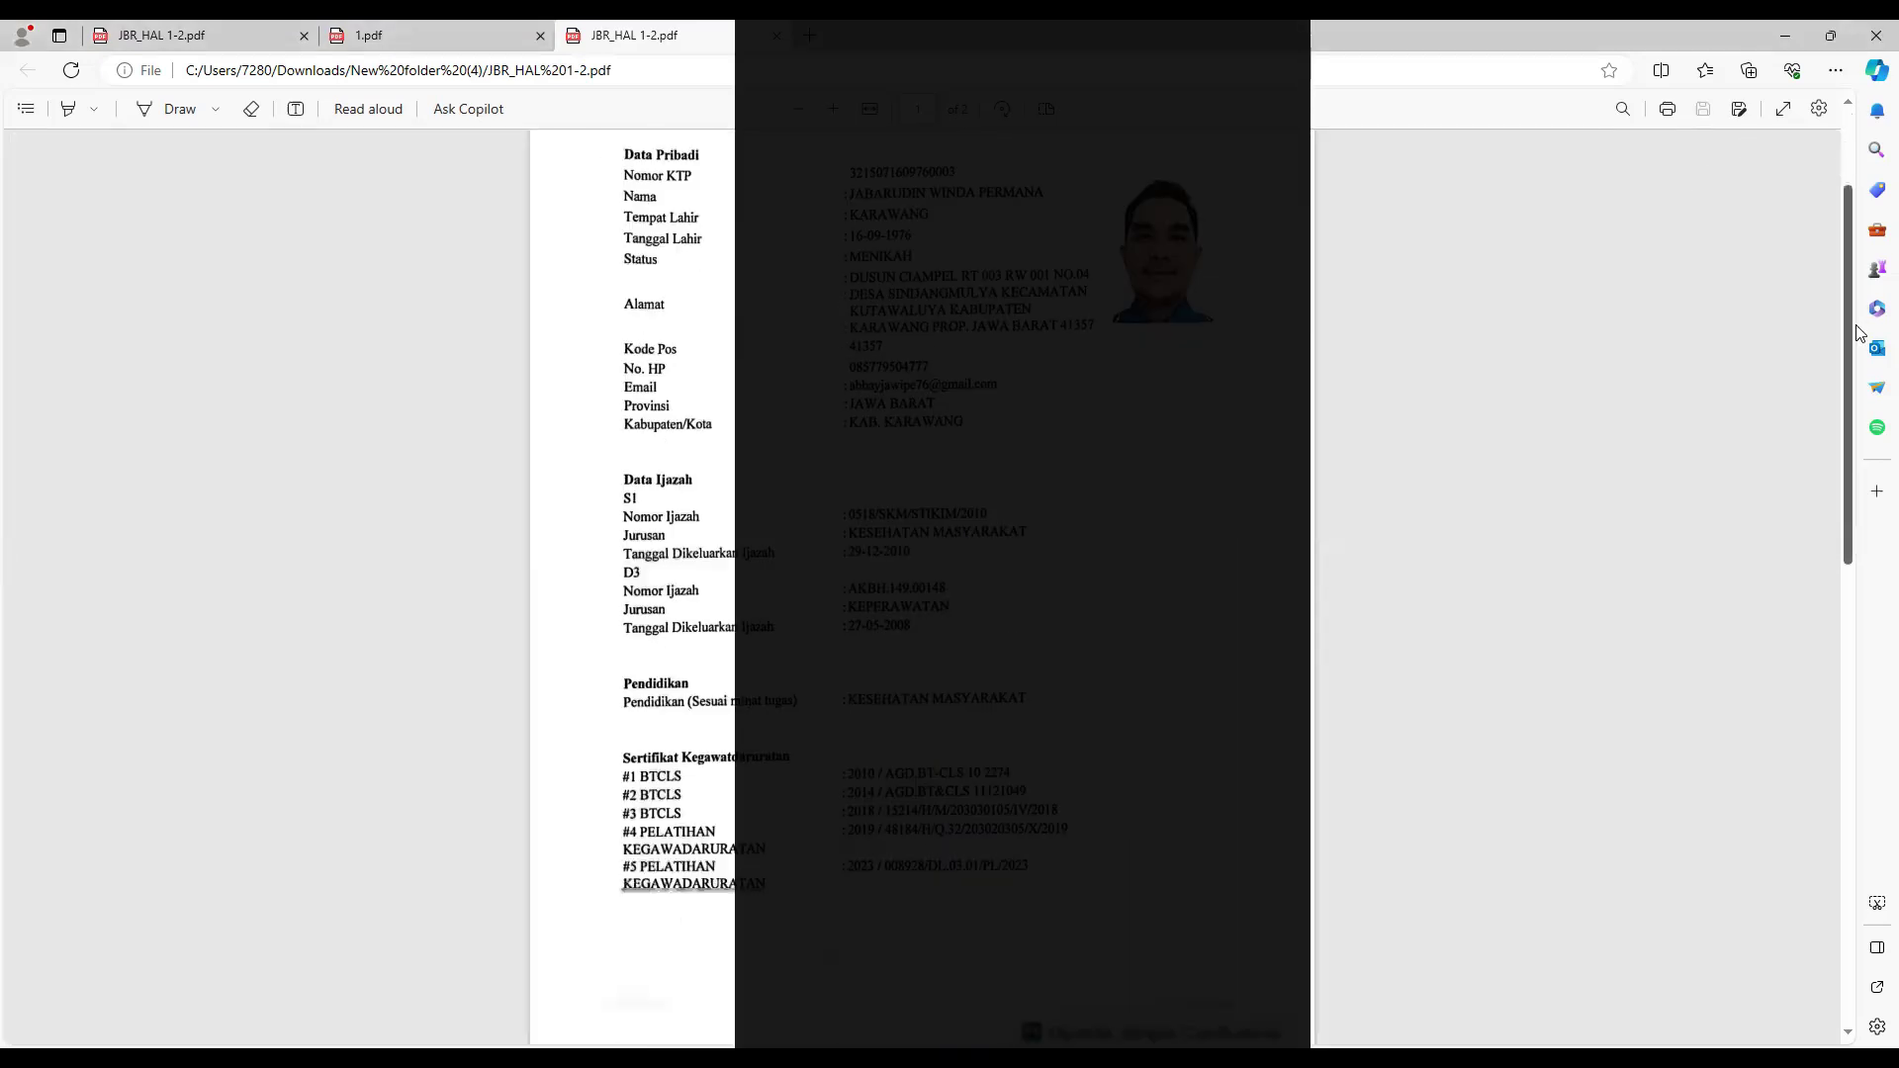
scroll(1847, 158, "up", 4)
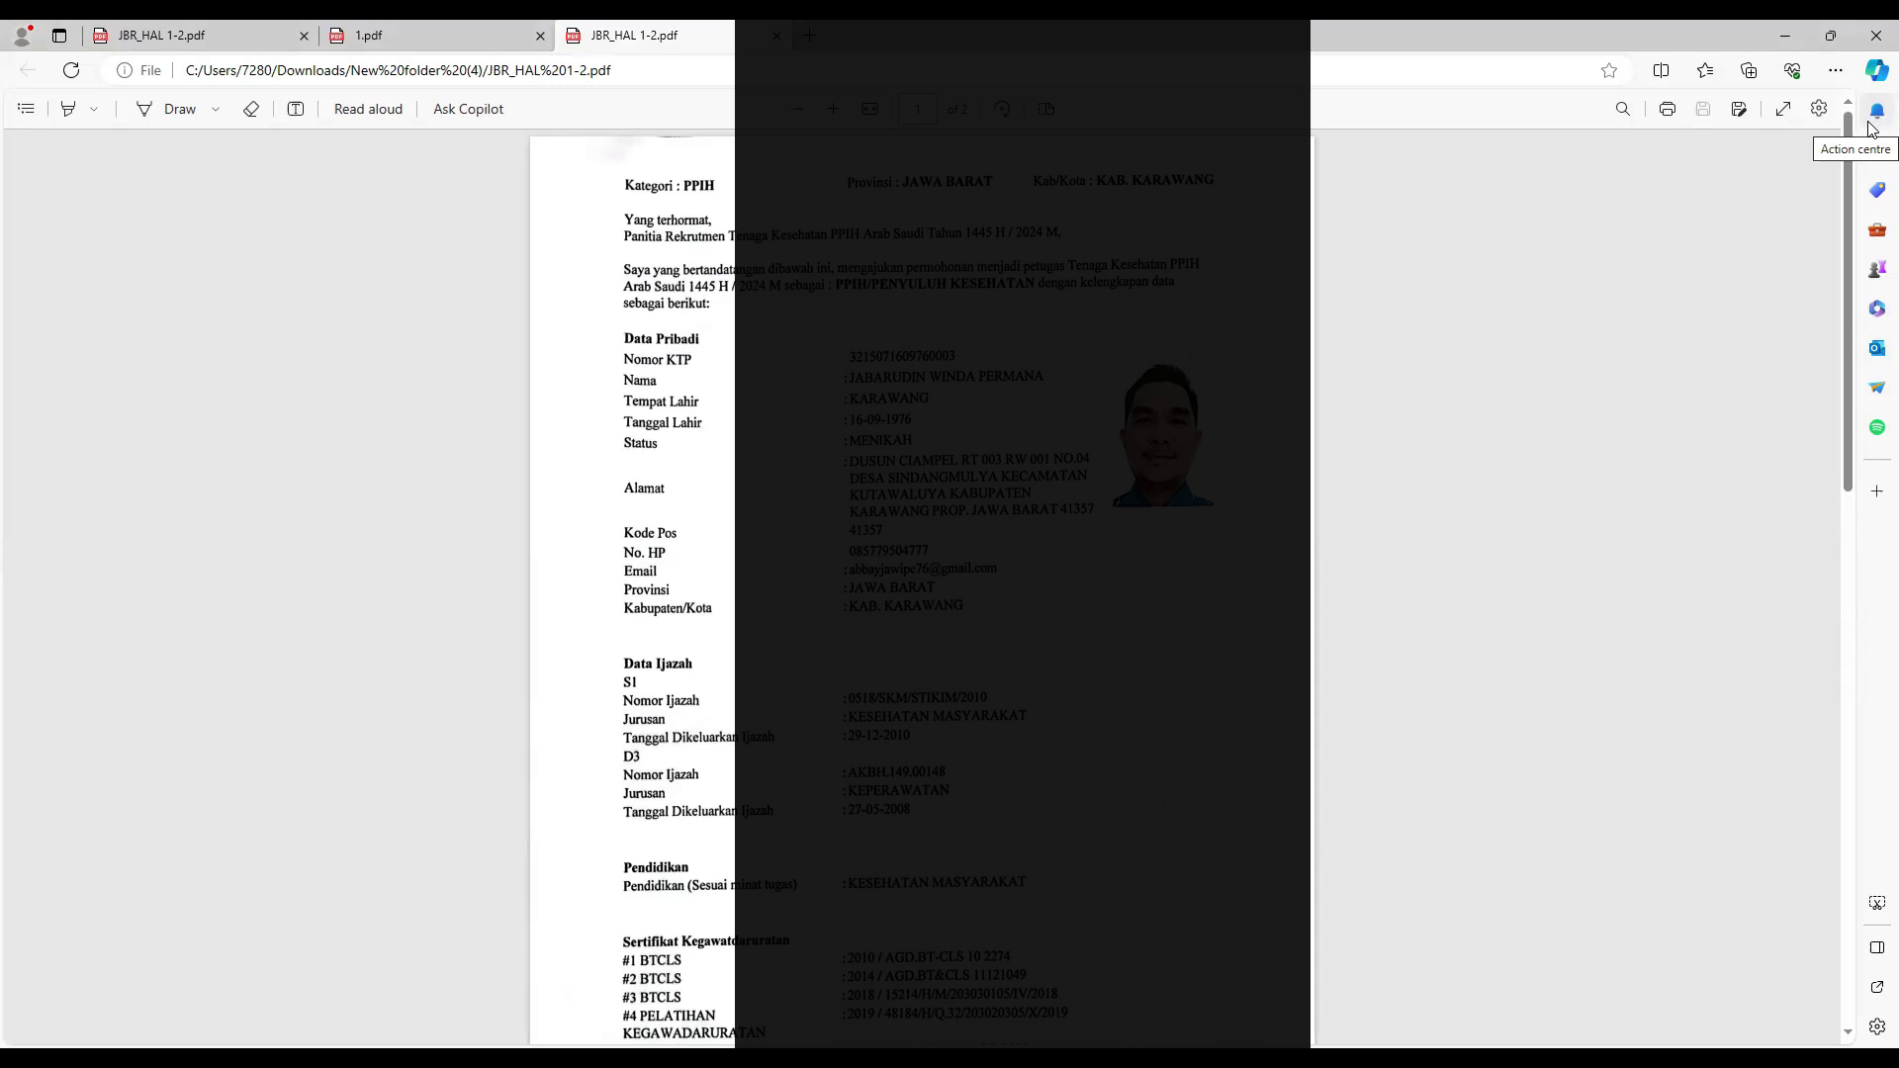
scroll(1873, 138, "down", 3)
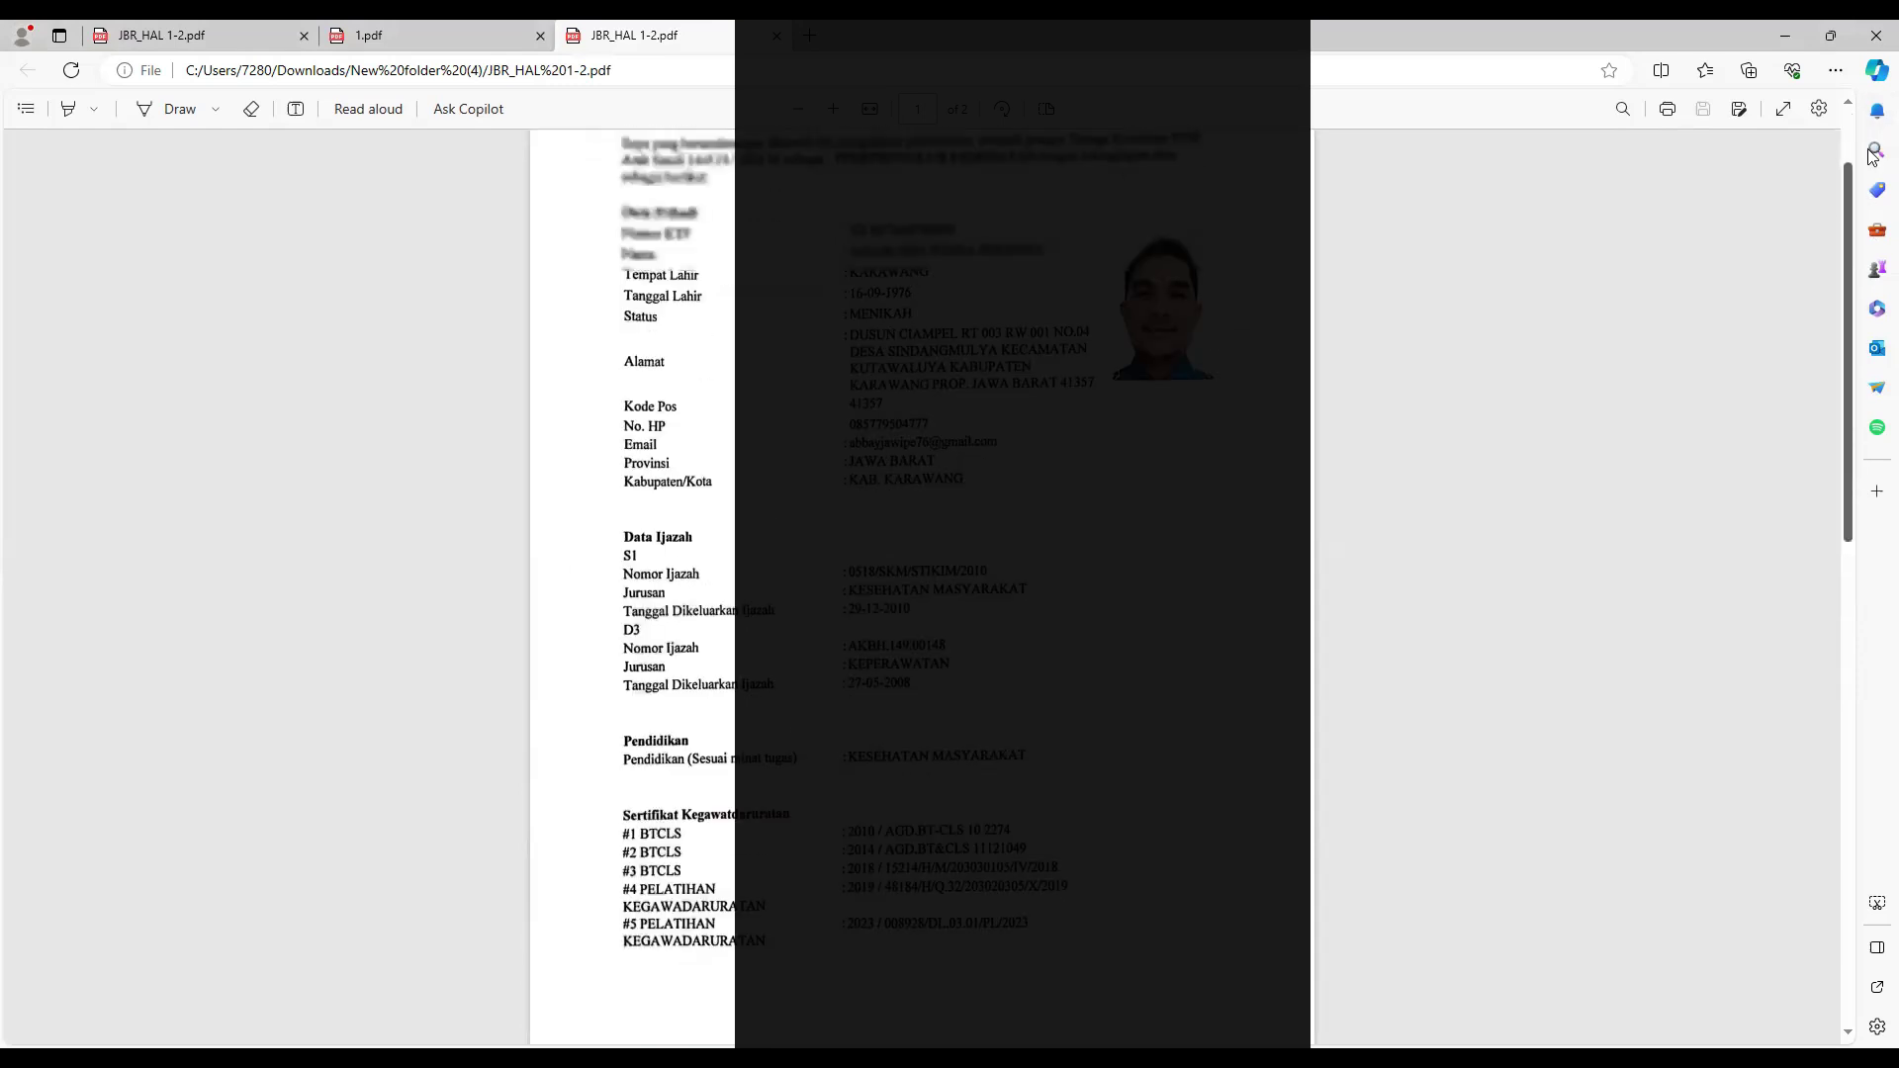
scroll(1873, 157, "up", 3)
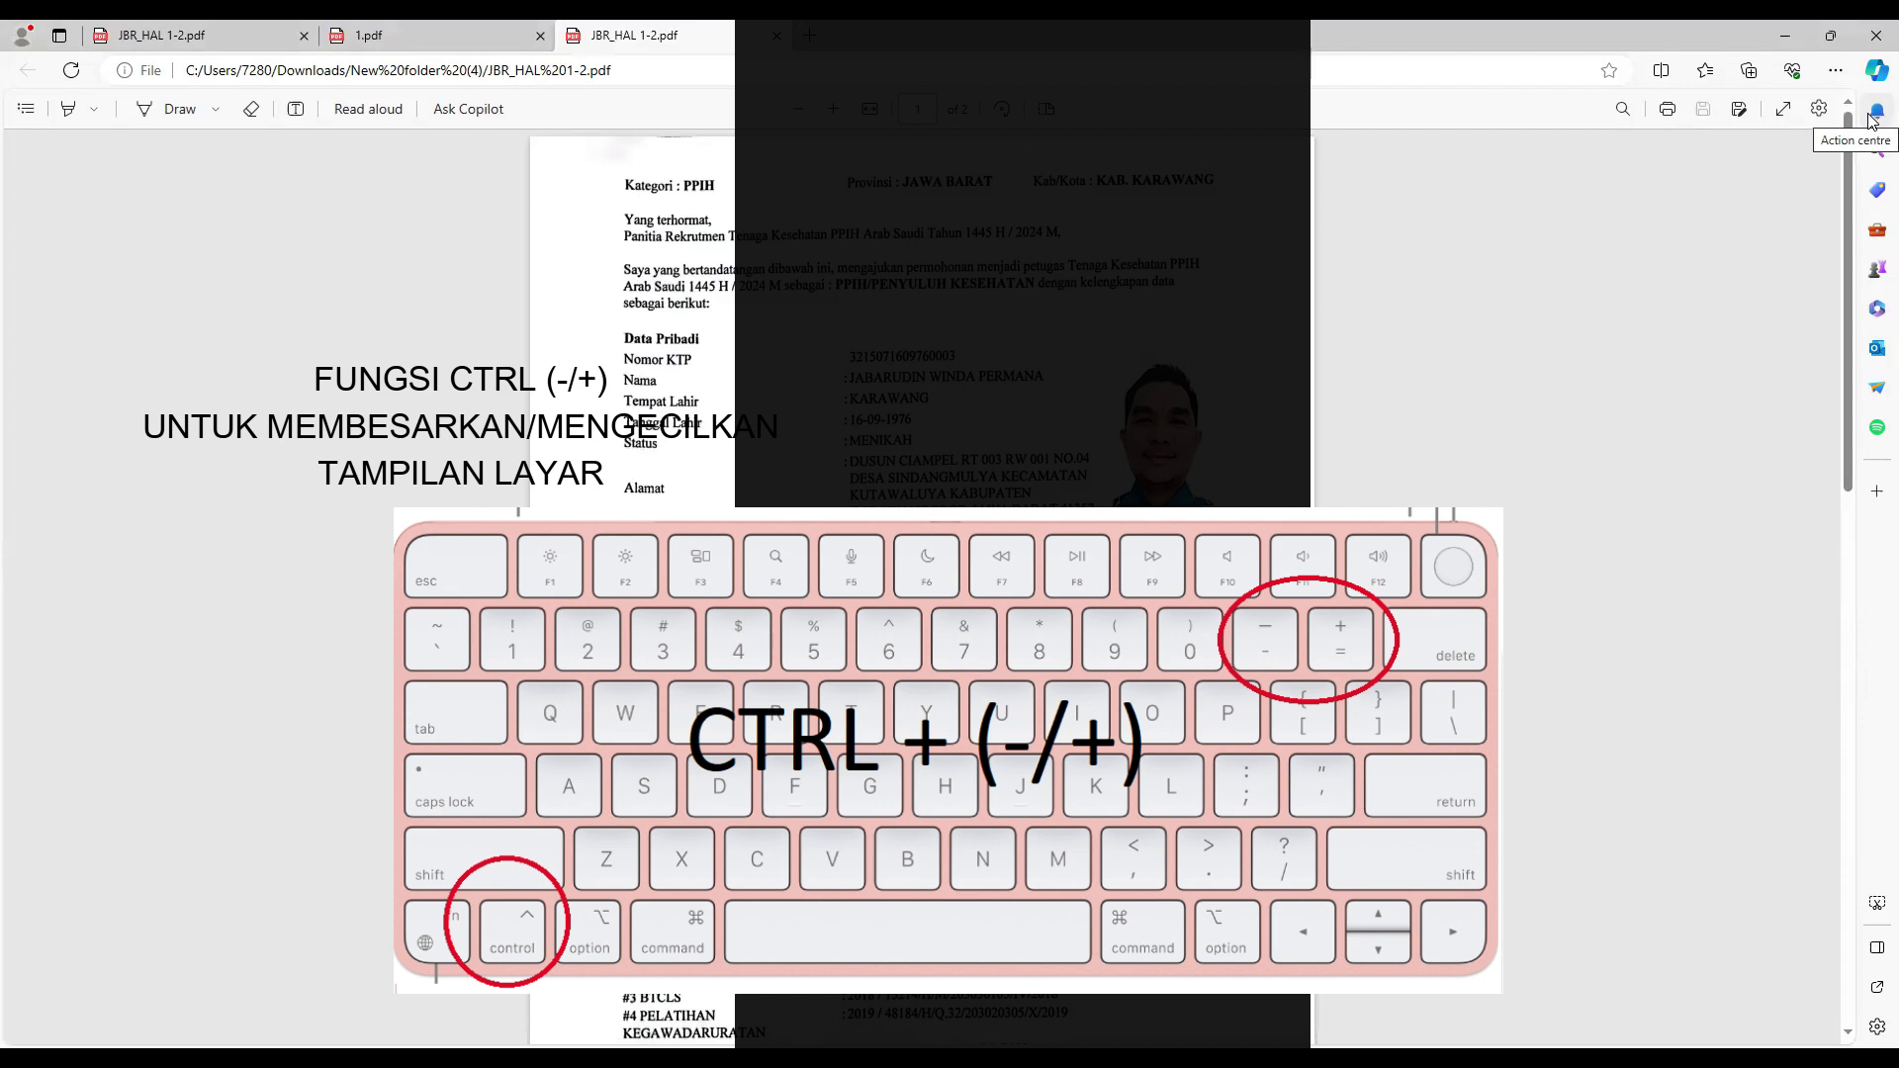
Zoom out JBR_HAL 1-2.pdf until the whole first page fits, and capture that page as a rectangular screen snip.
key("ctrl+minus")
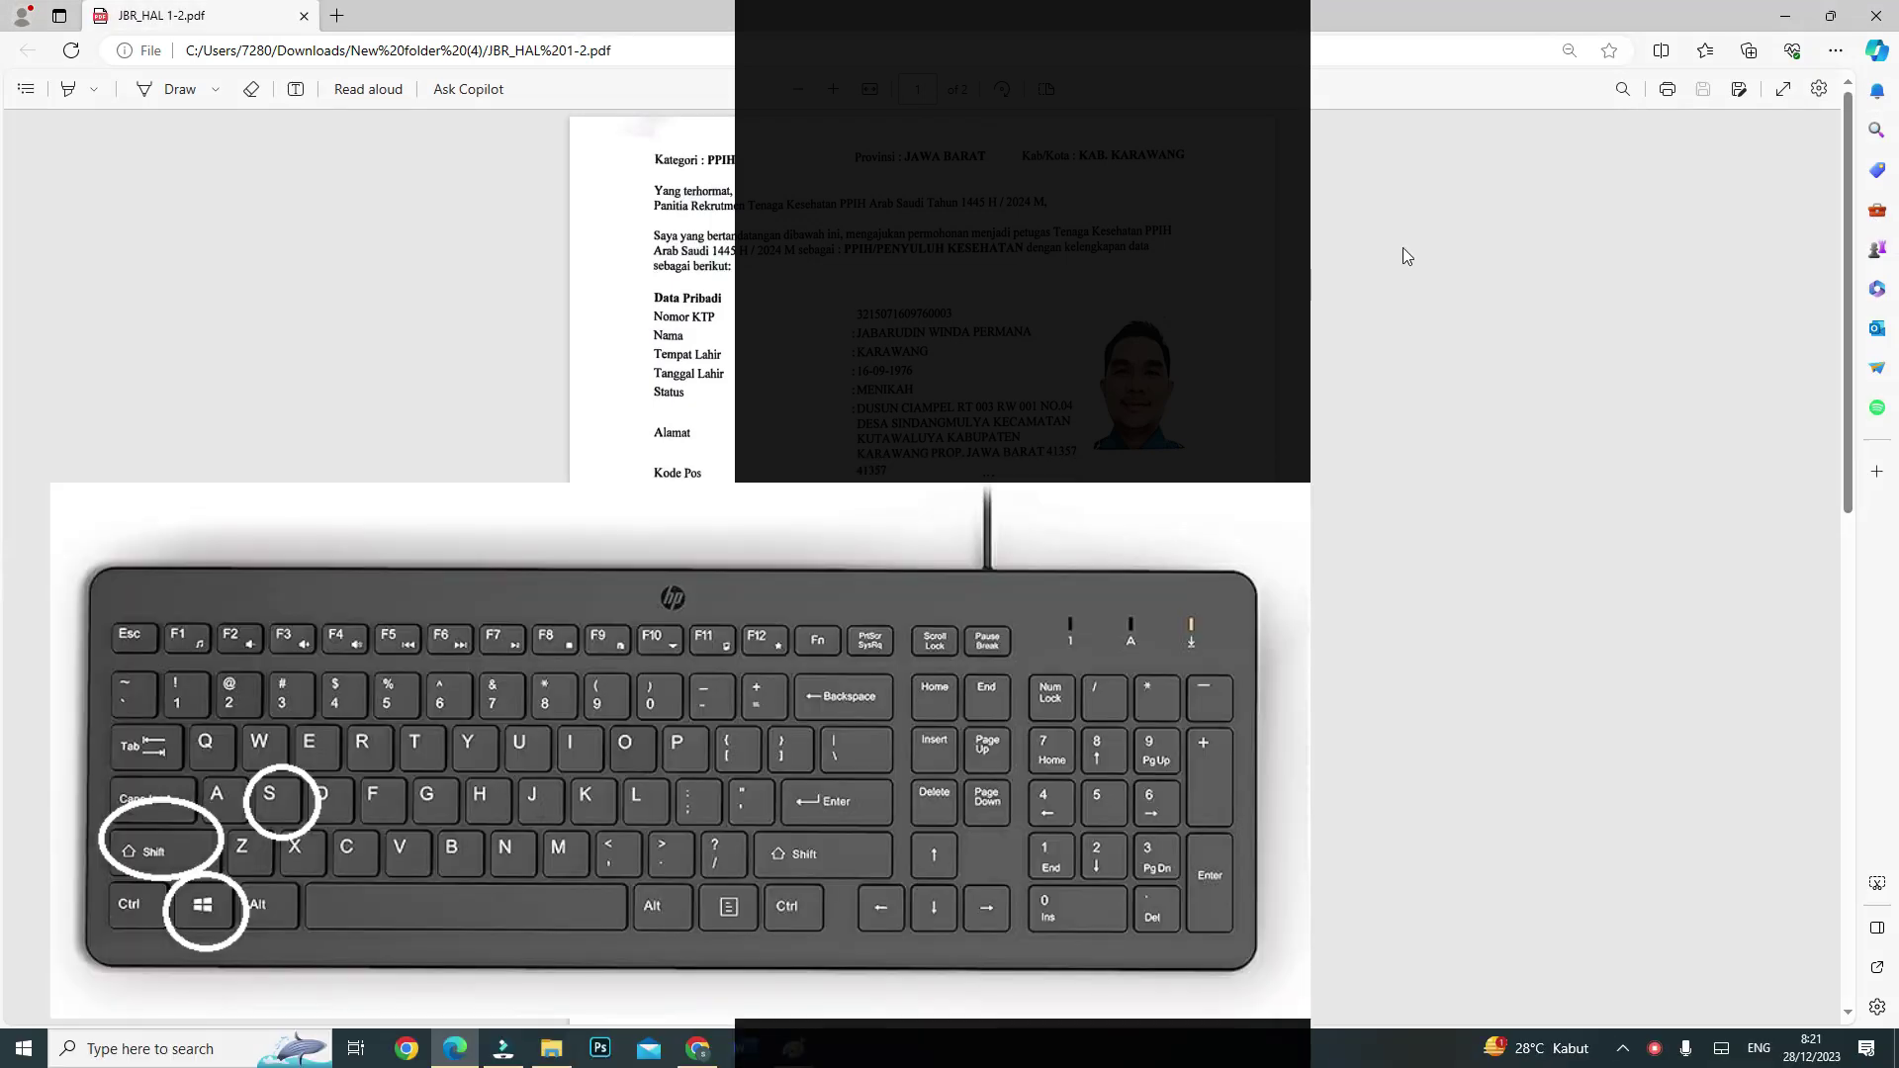
key("ctrl+minus")
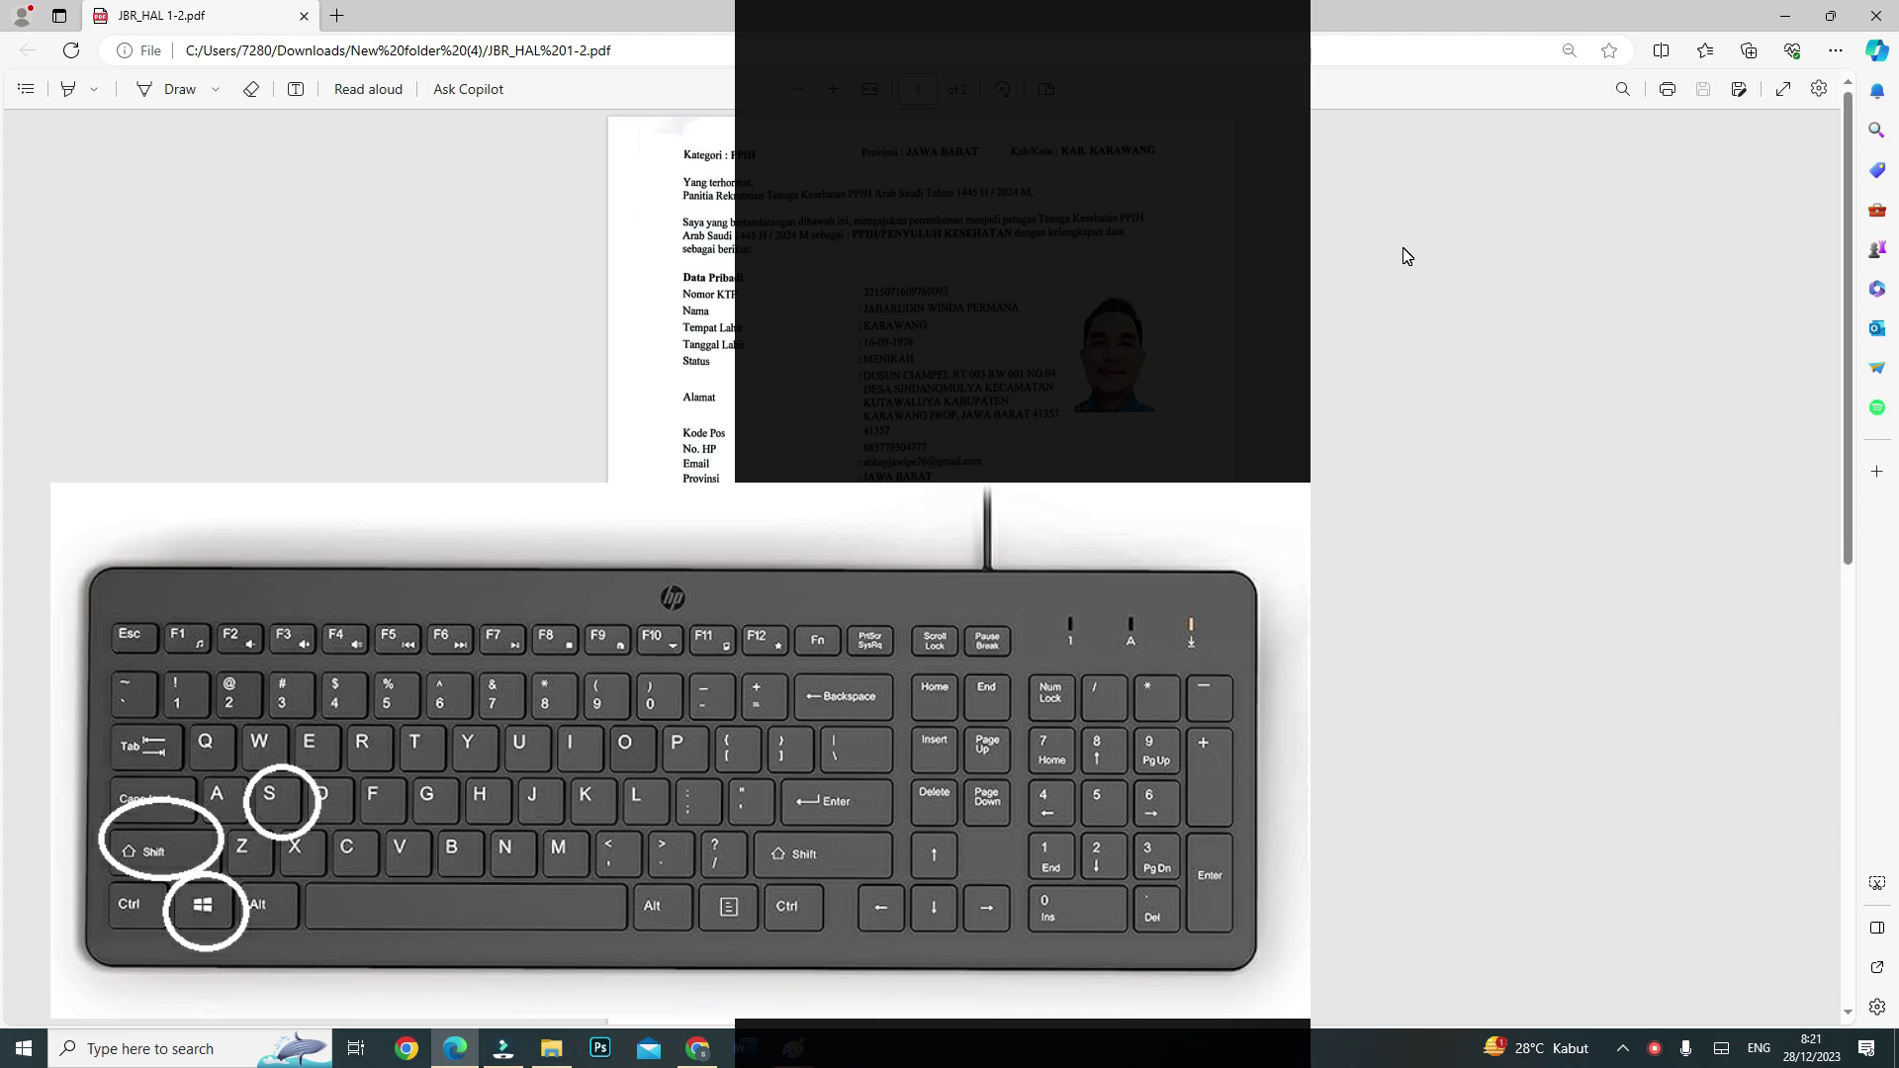
key("super+shift+s")
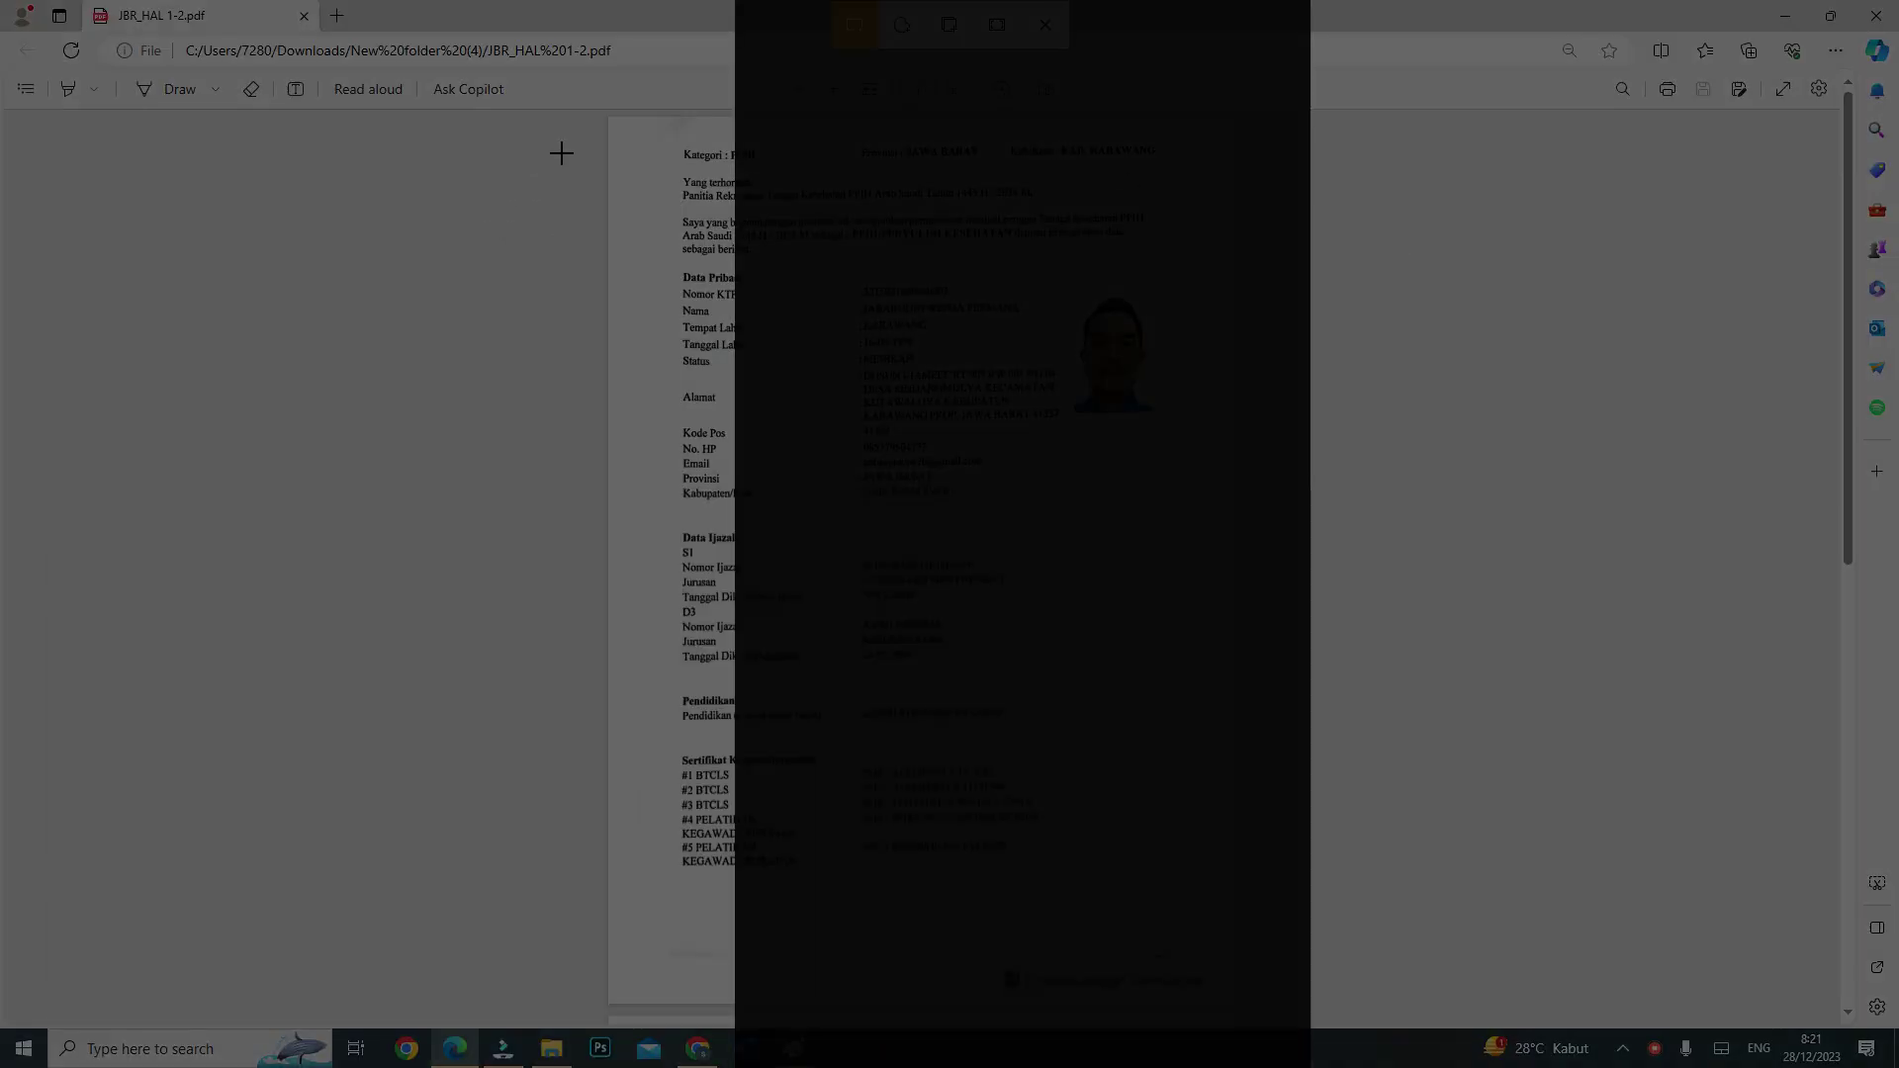
left_click_drag(607, 118, 1228, 969)
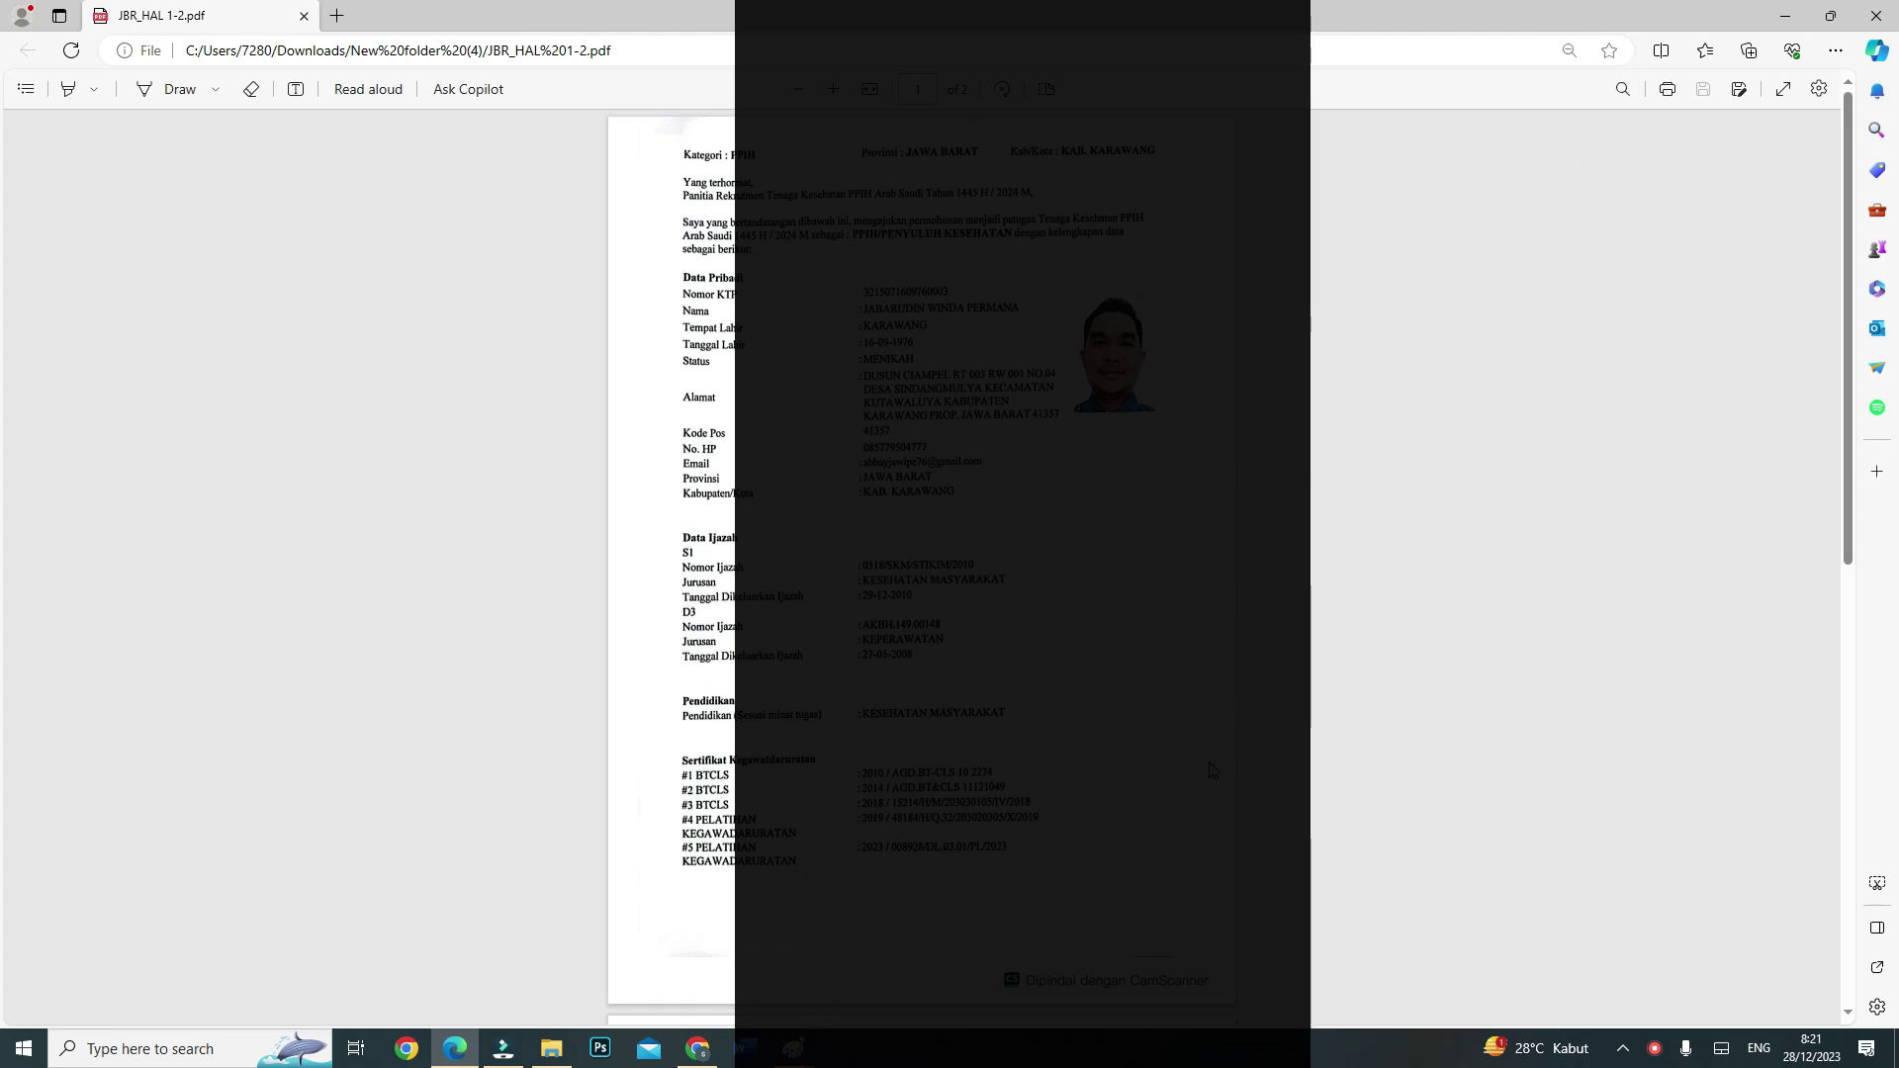
key("super+shift+s")
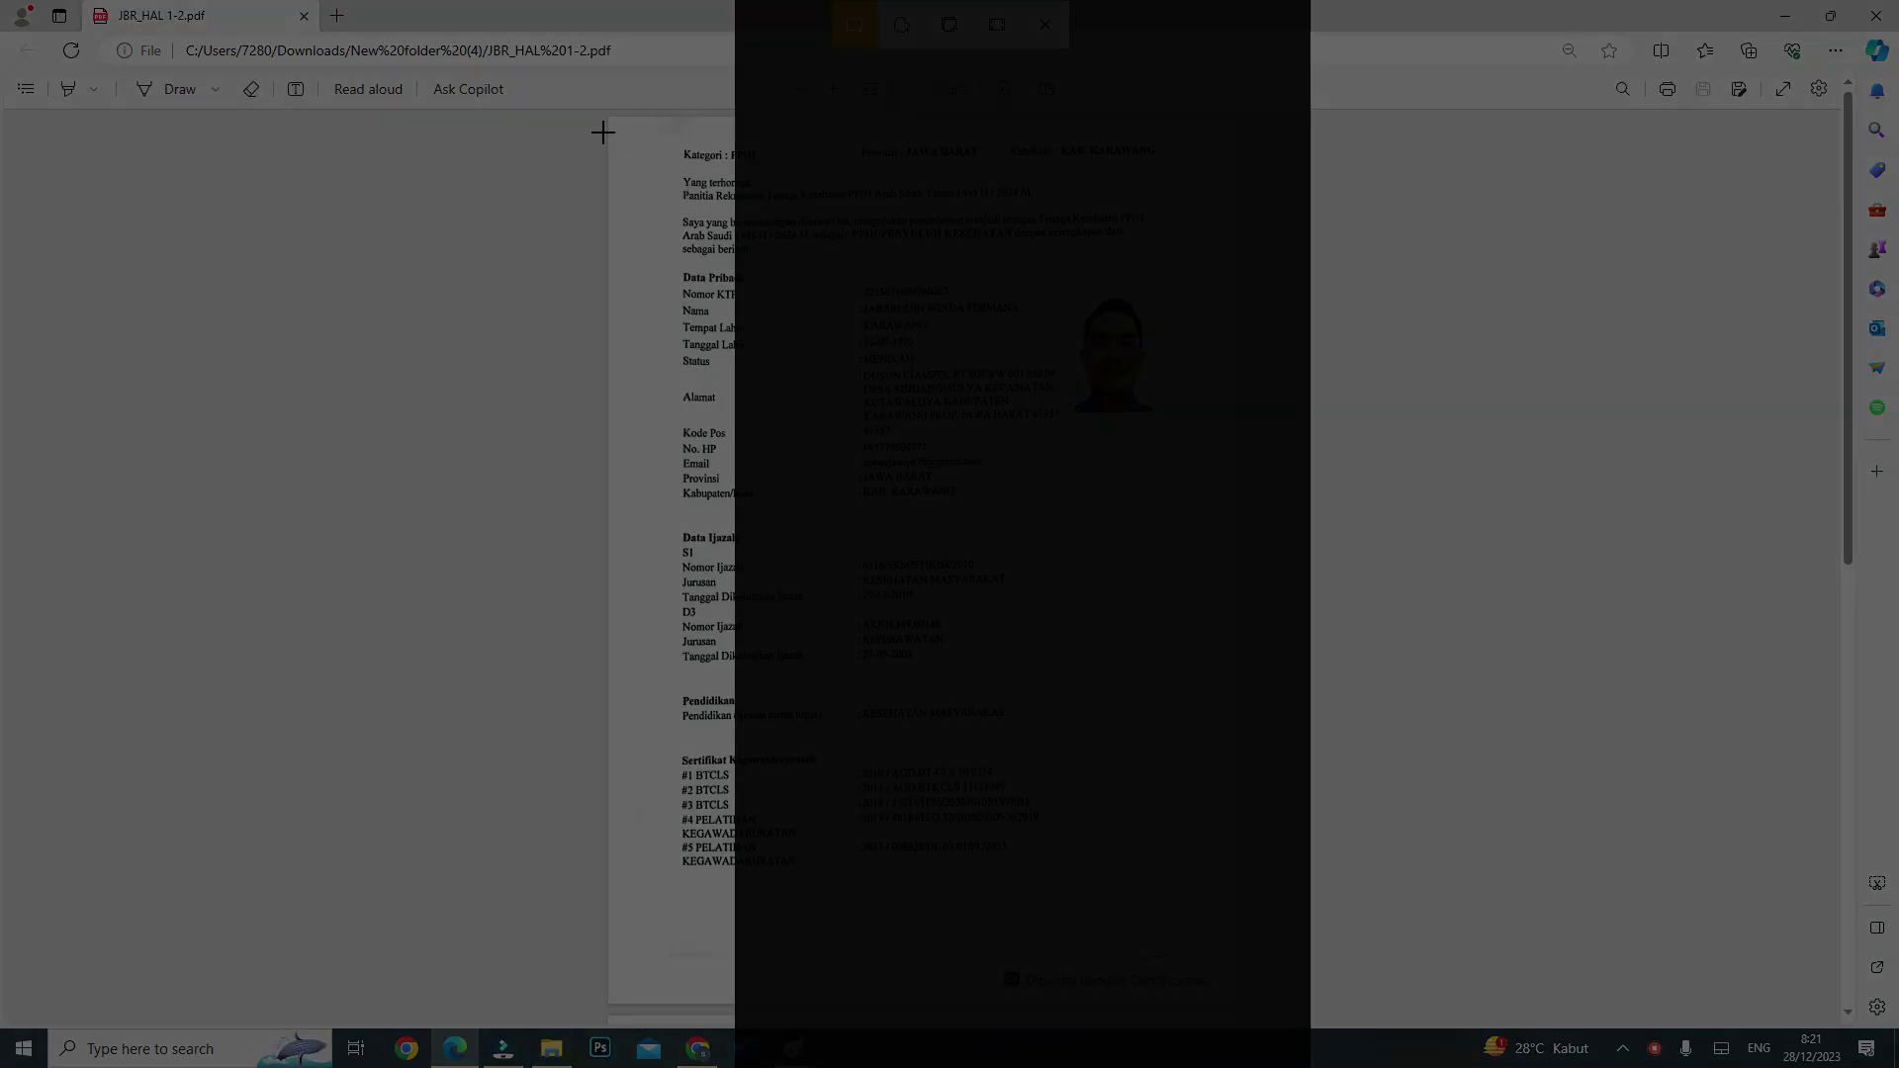
left_click_drag(608, 117, 1228, 958)
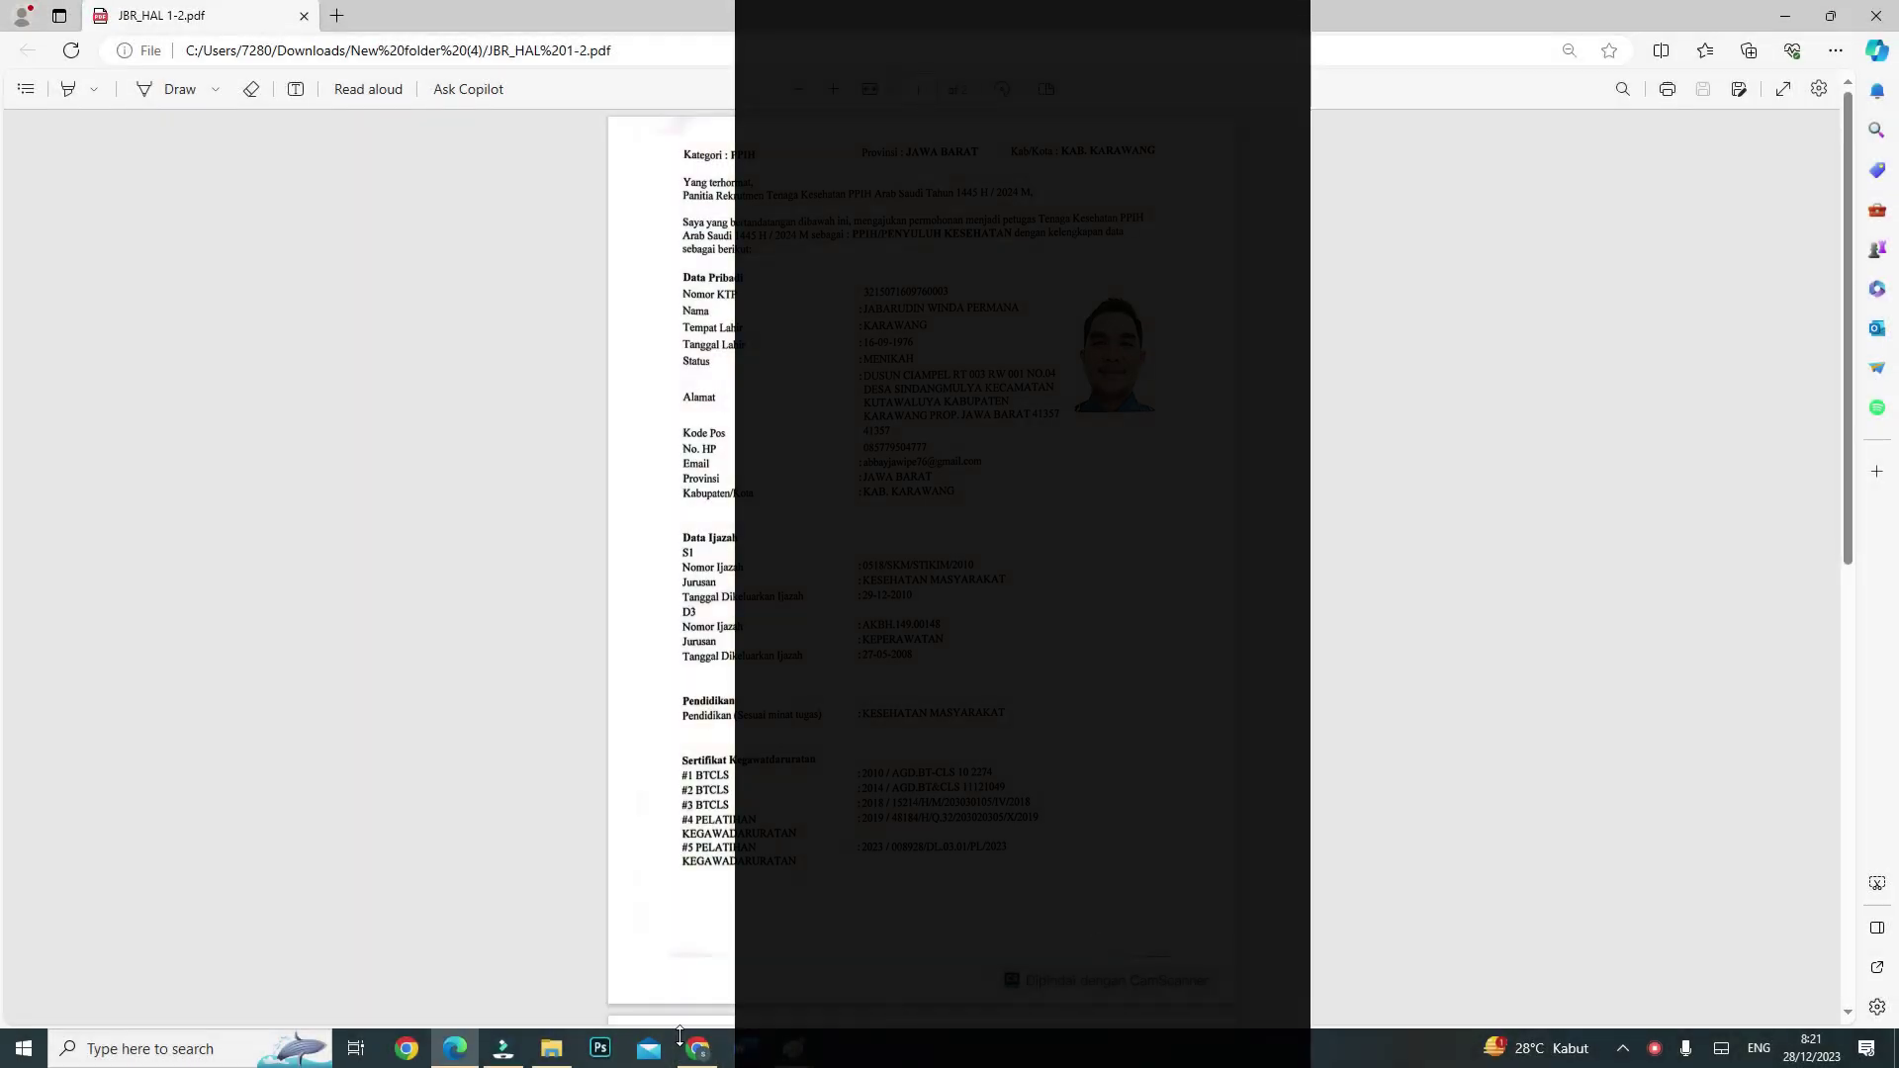
scroll(1402, 247, "down", 1, "ctrl")
key("super+shift+s")
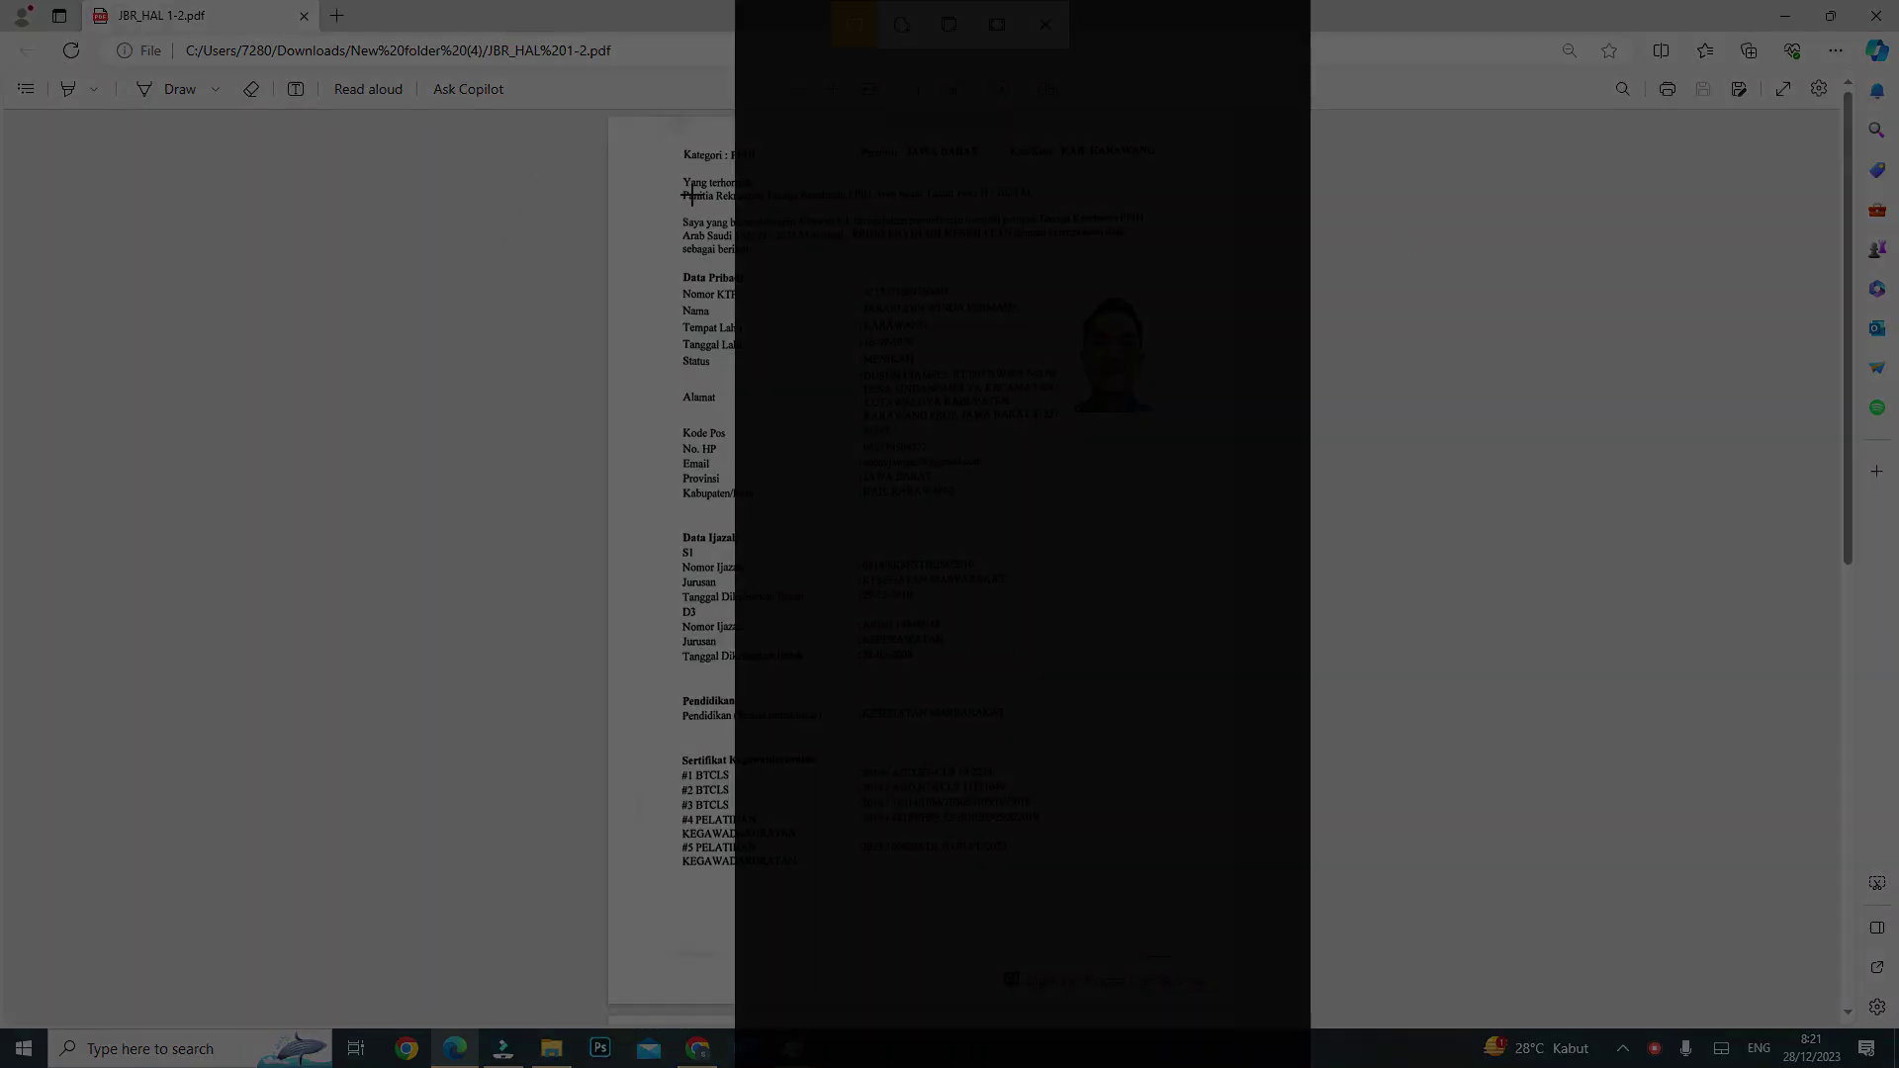
left_click_drag(608, 117, 1229, 971)
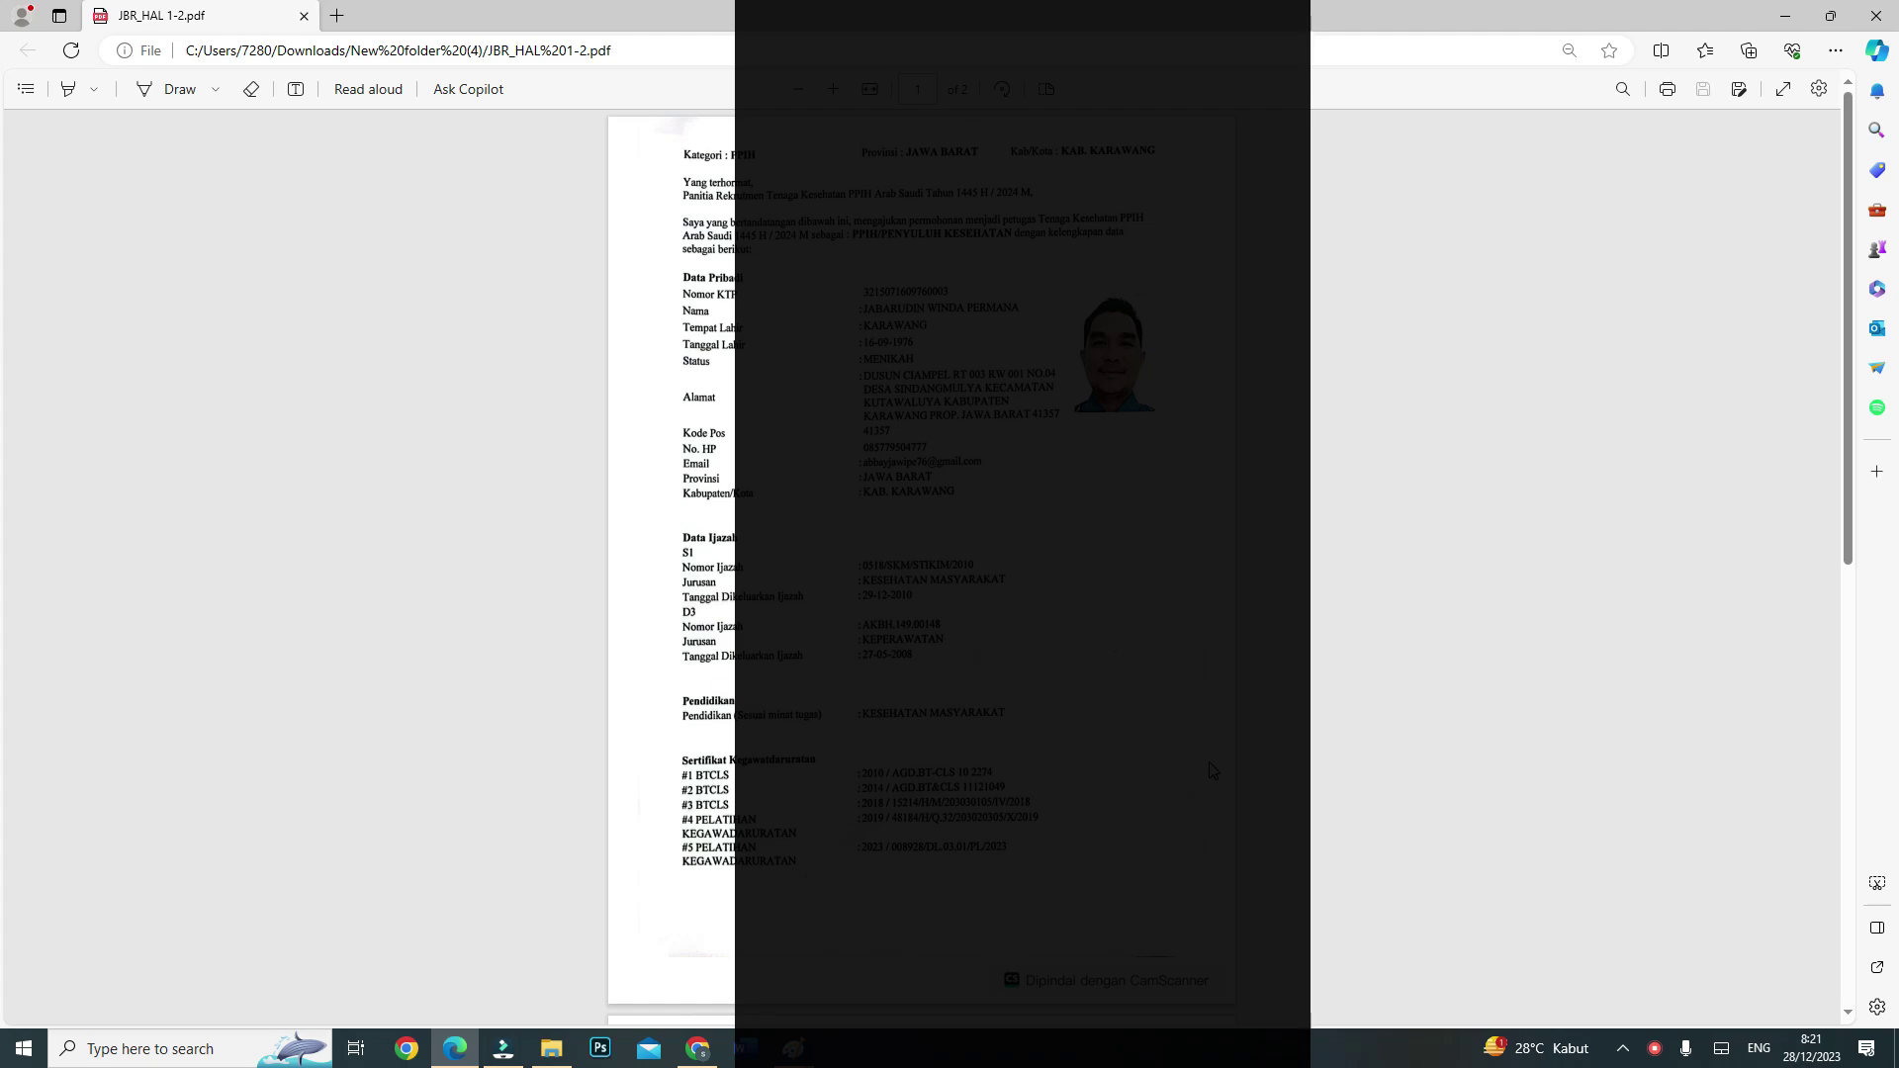
key("super+shift+s")
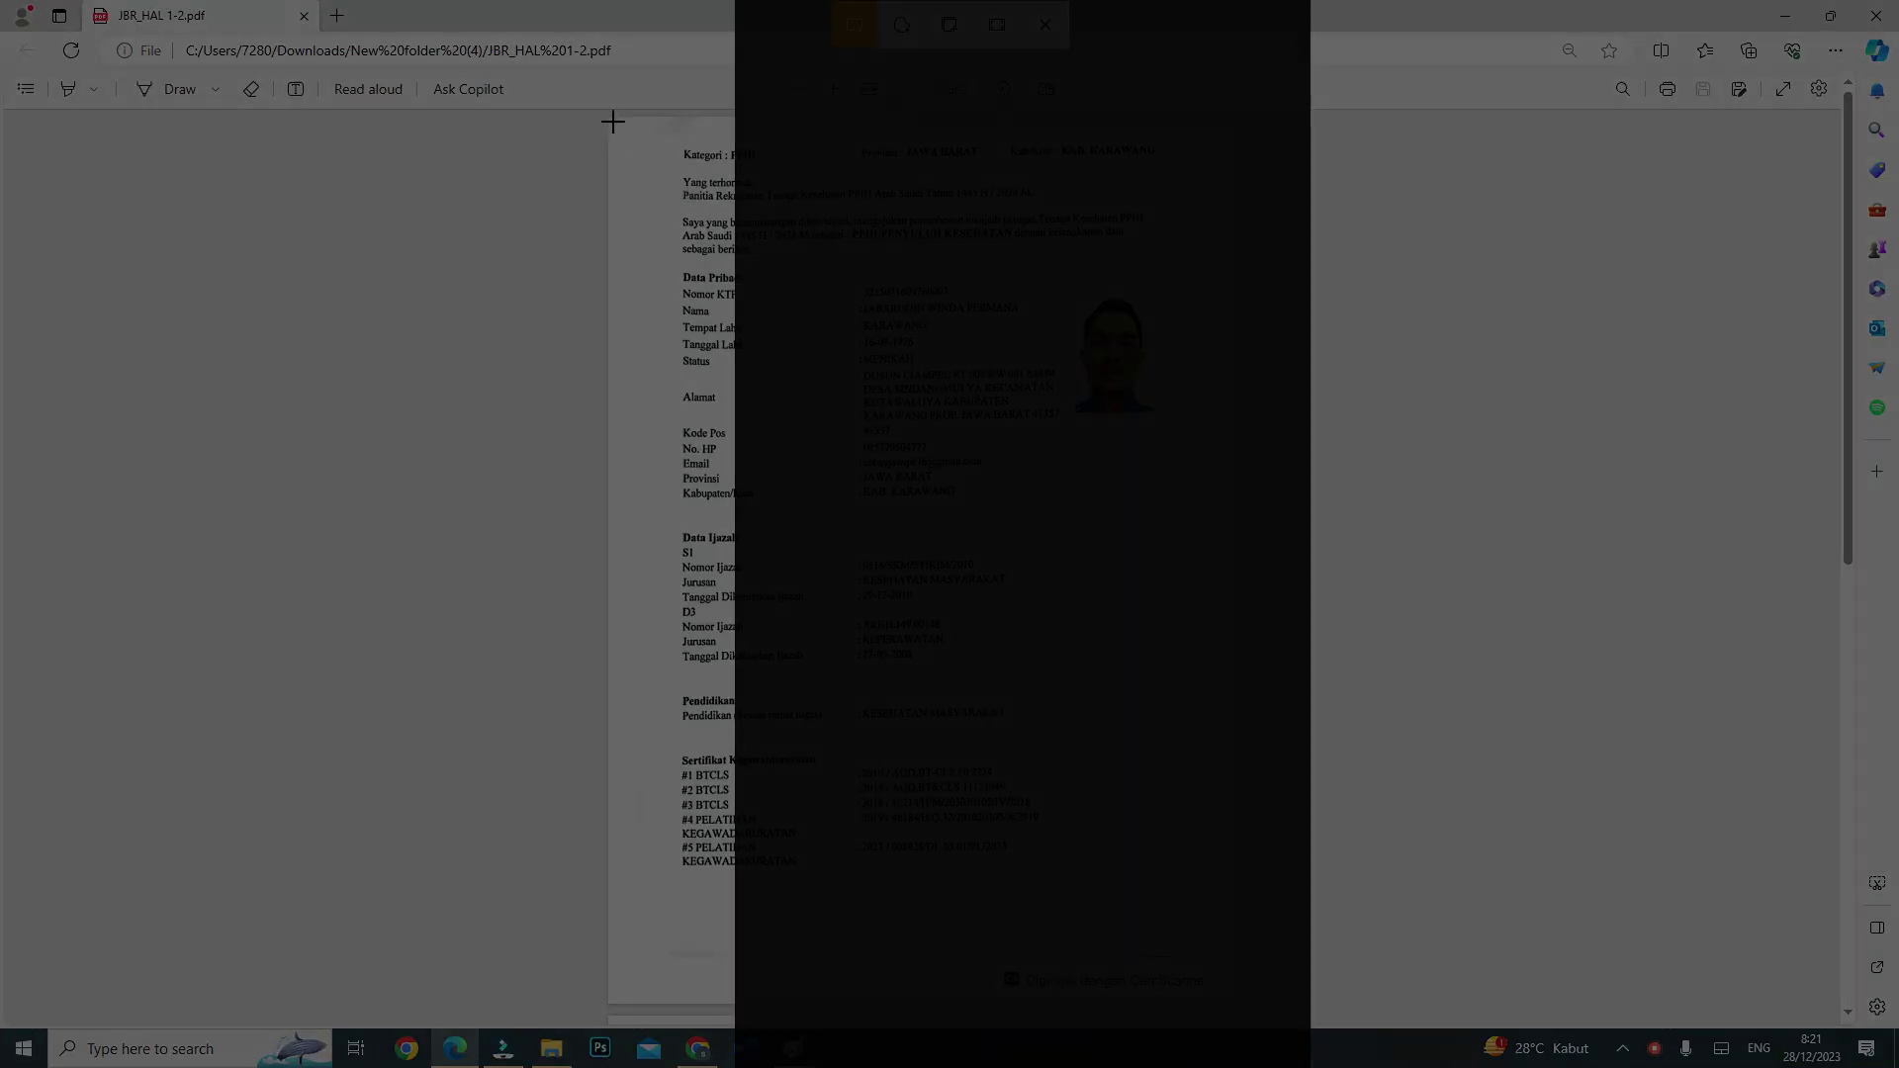
left_click_drag(608, 117, 1229, 959)
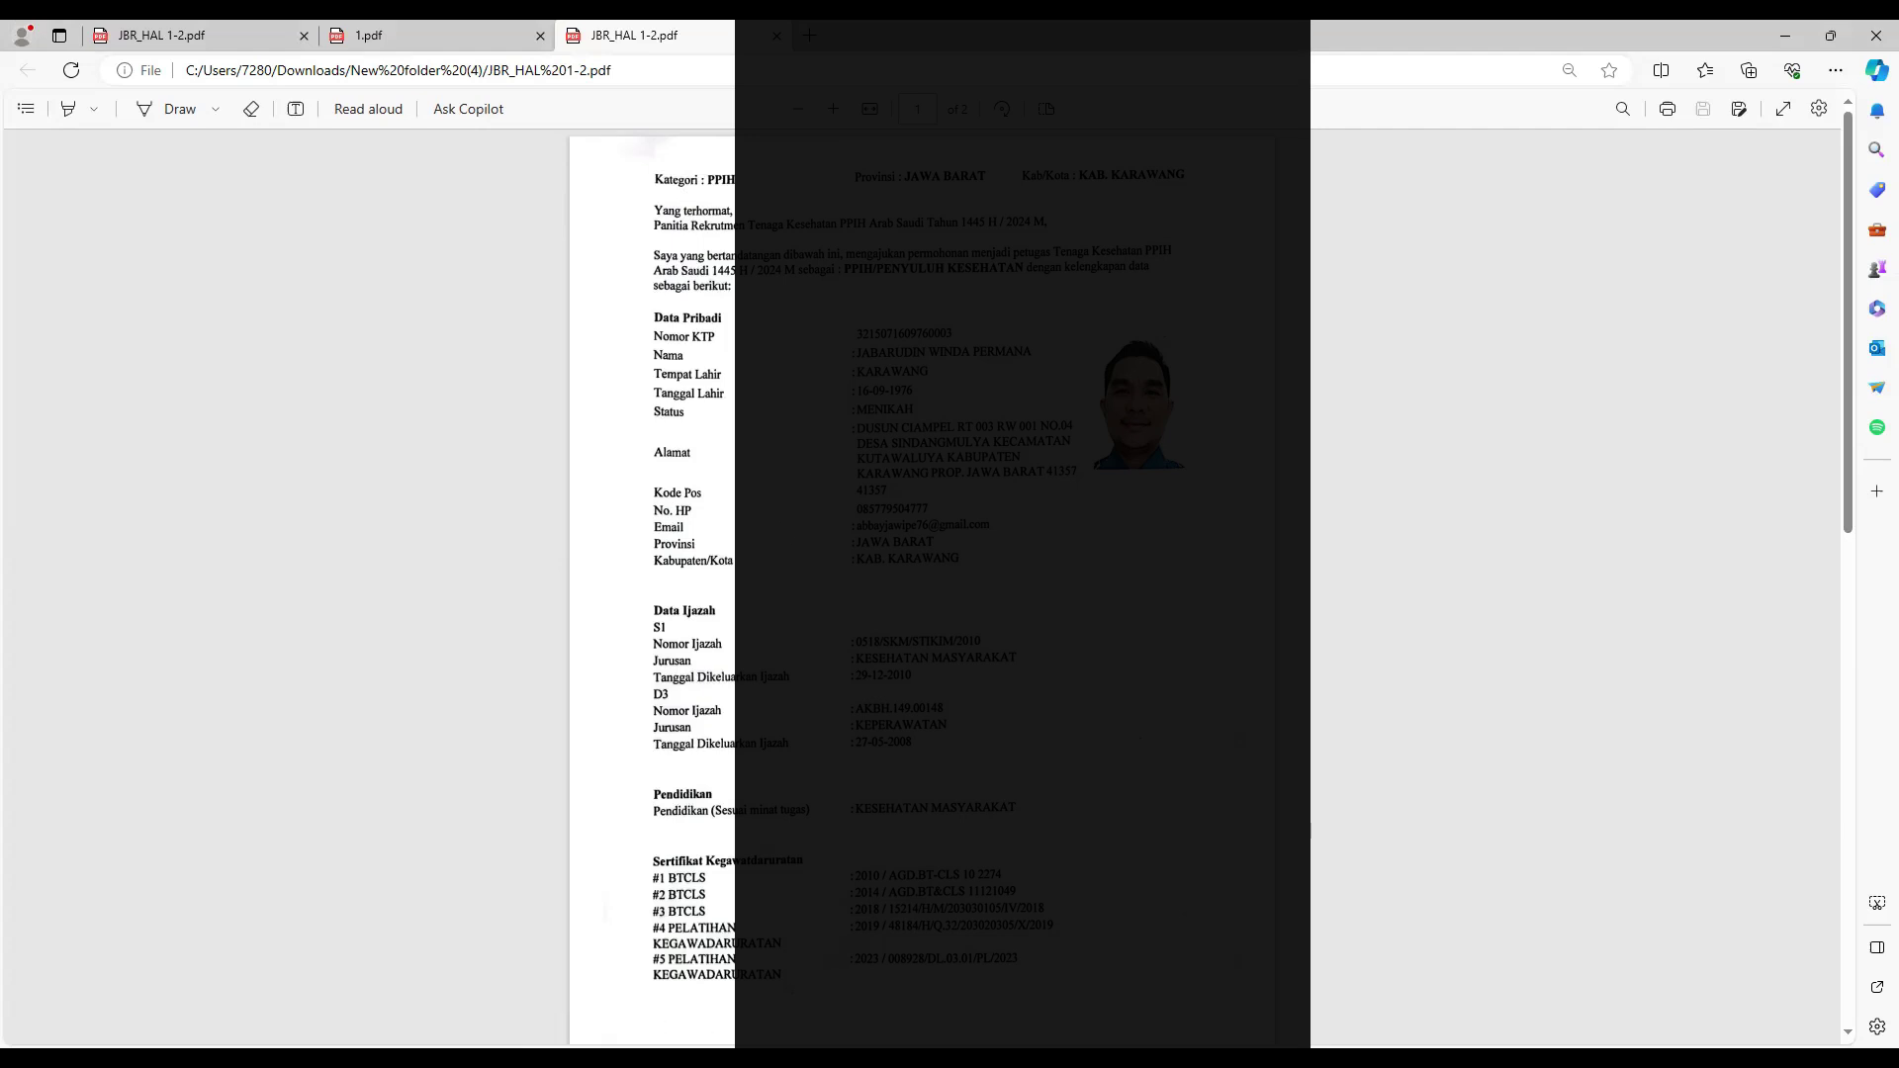
Switch to WhatsApp Web, send the first-page snip in the pinned business contact's chat, and check the sent image full size.
left_click(645, 1027)
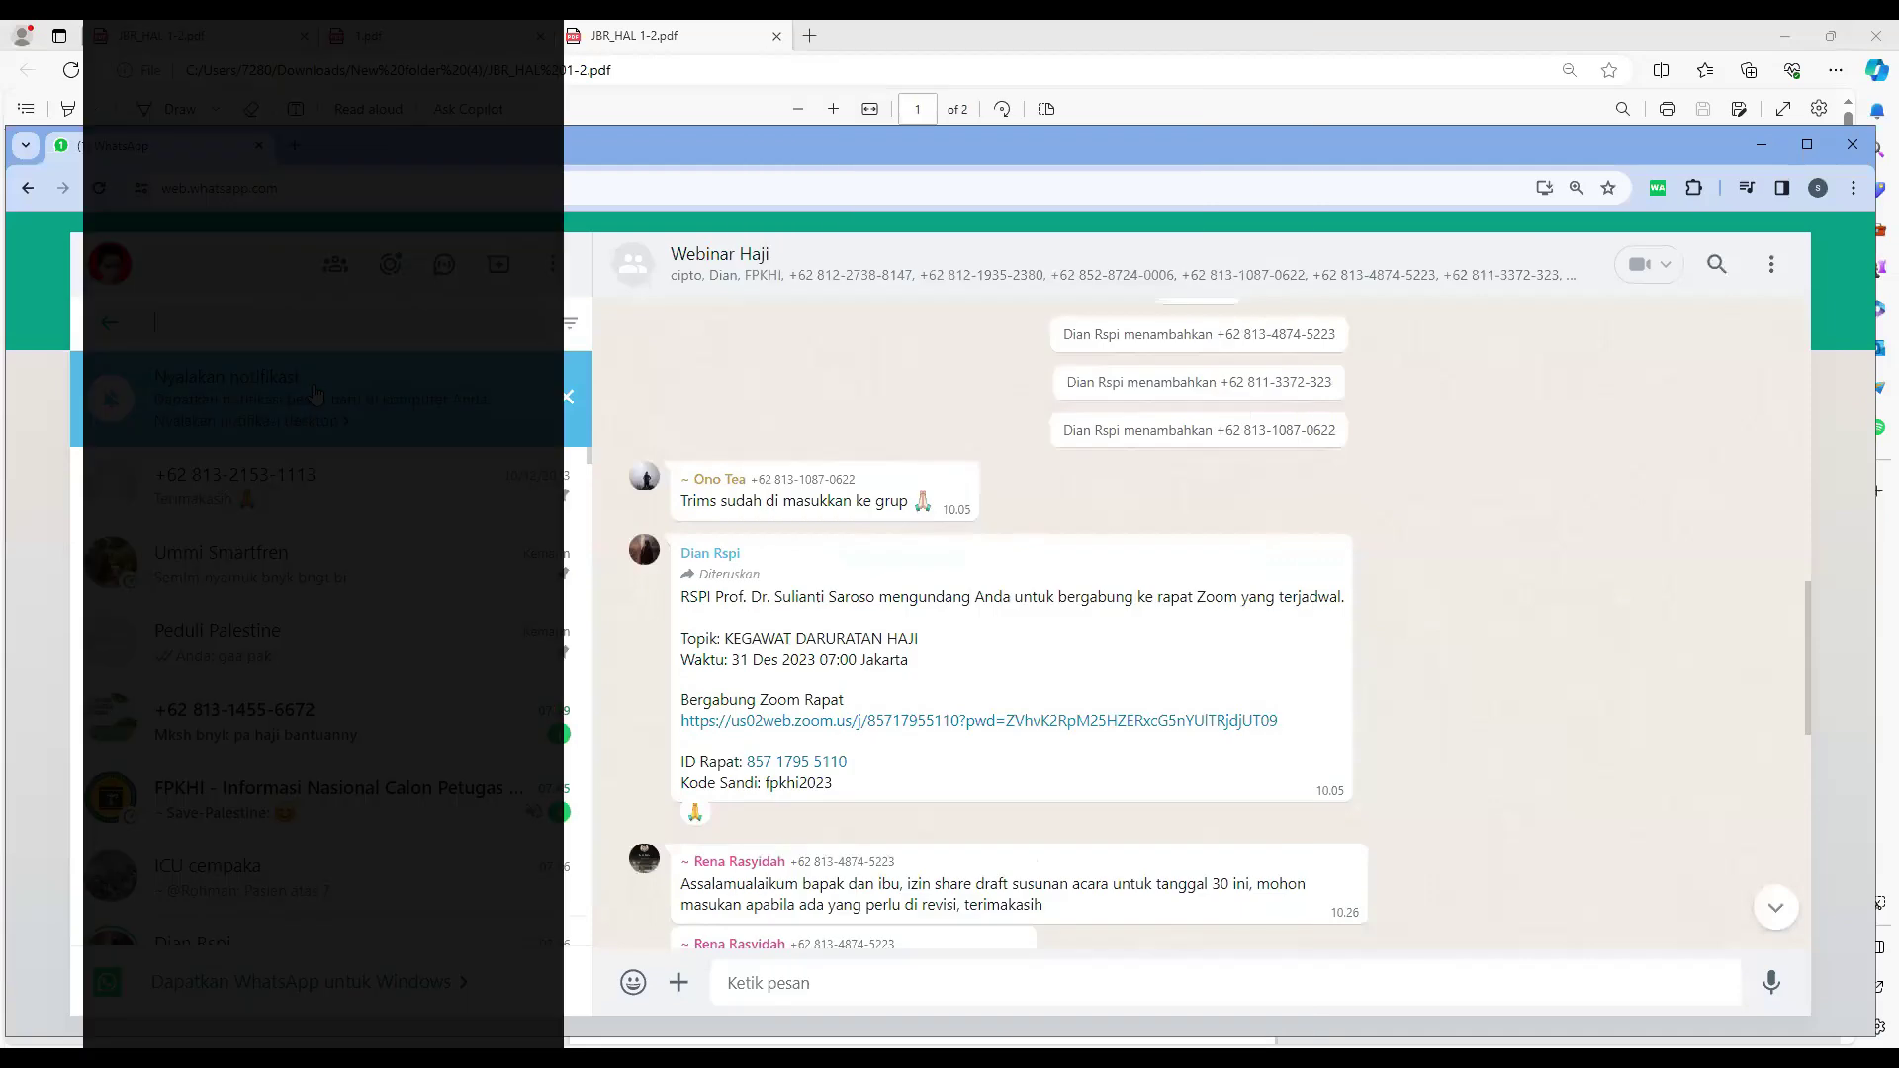
left_click(374, 584)
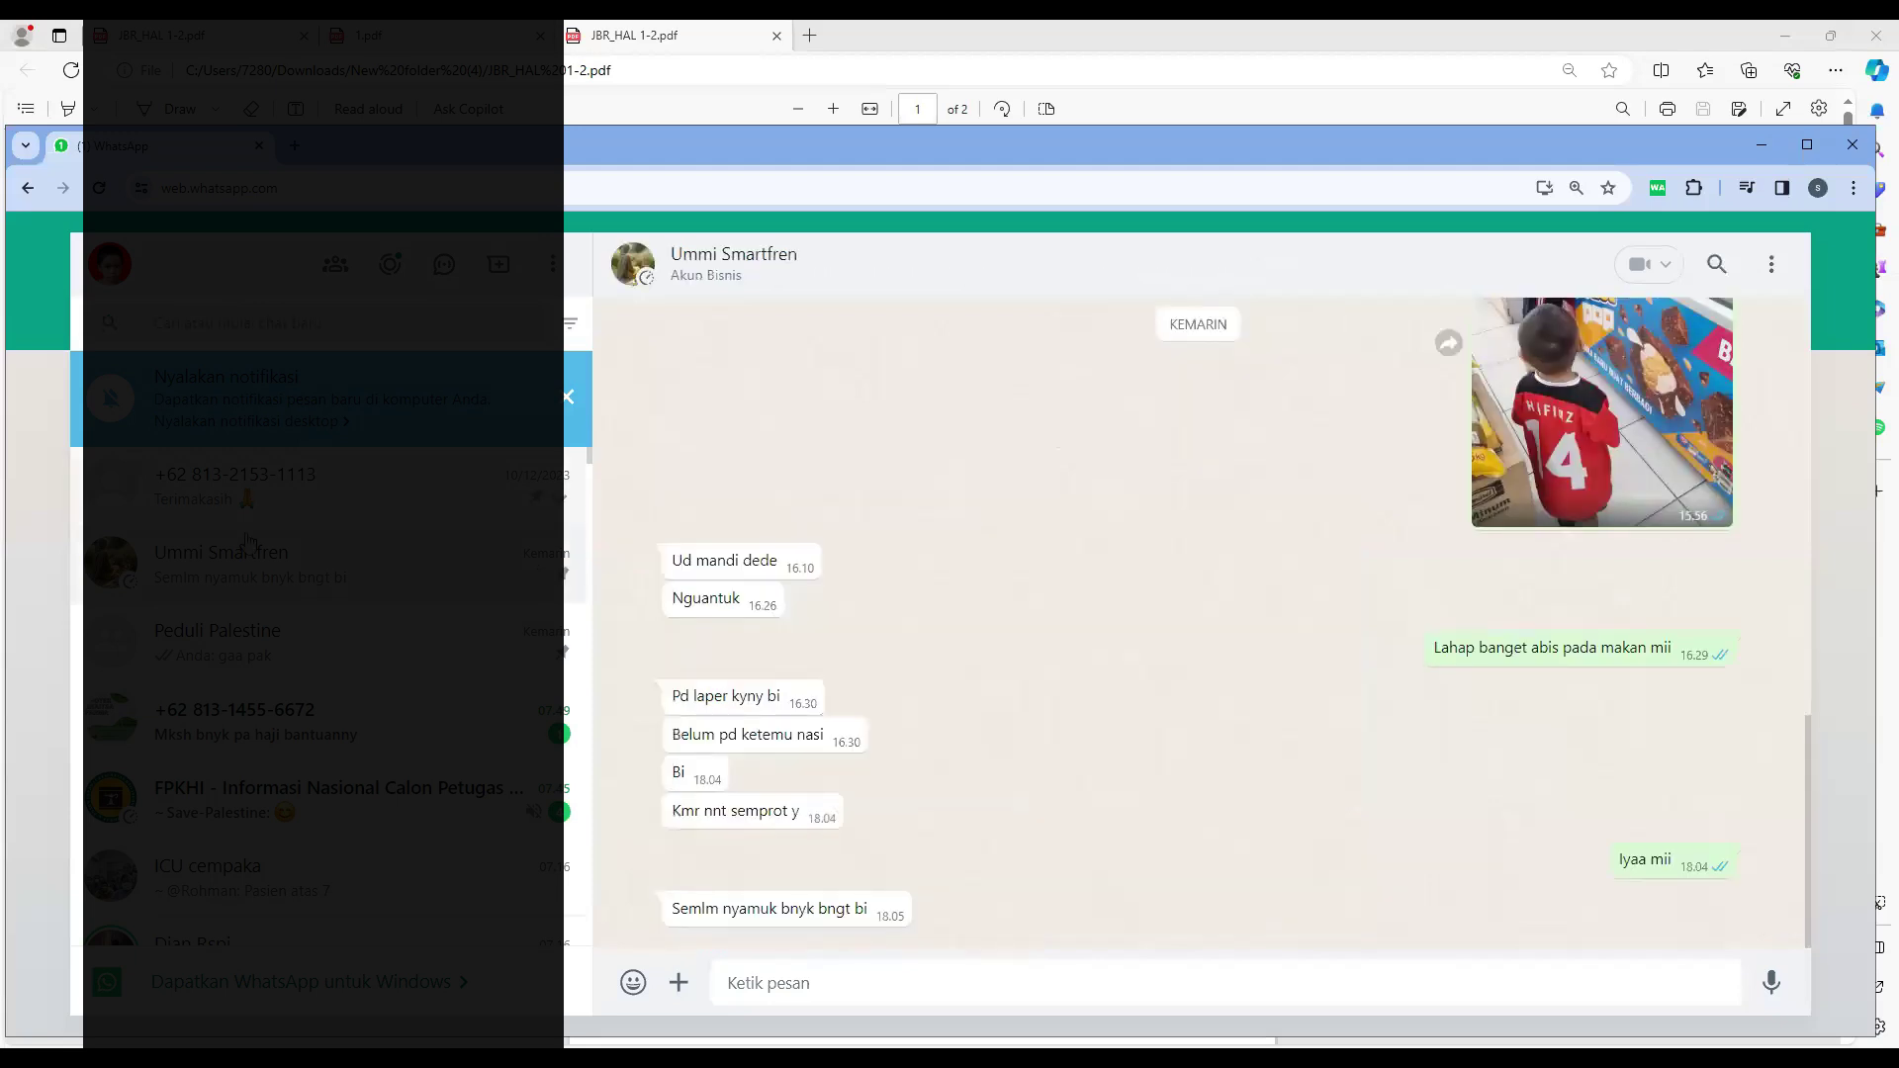
right_click(767, 985)
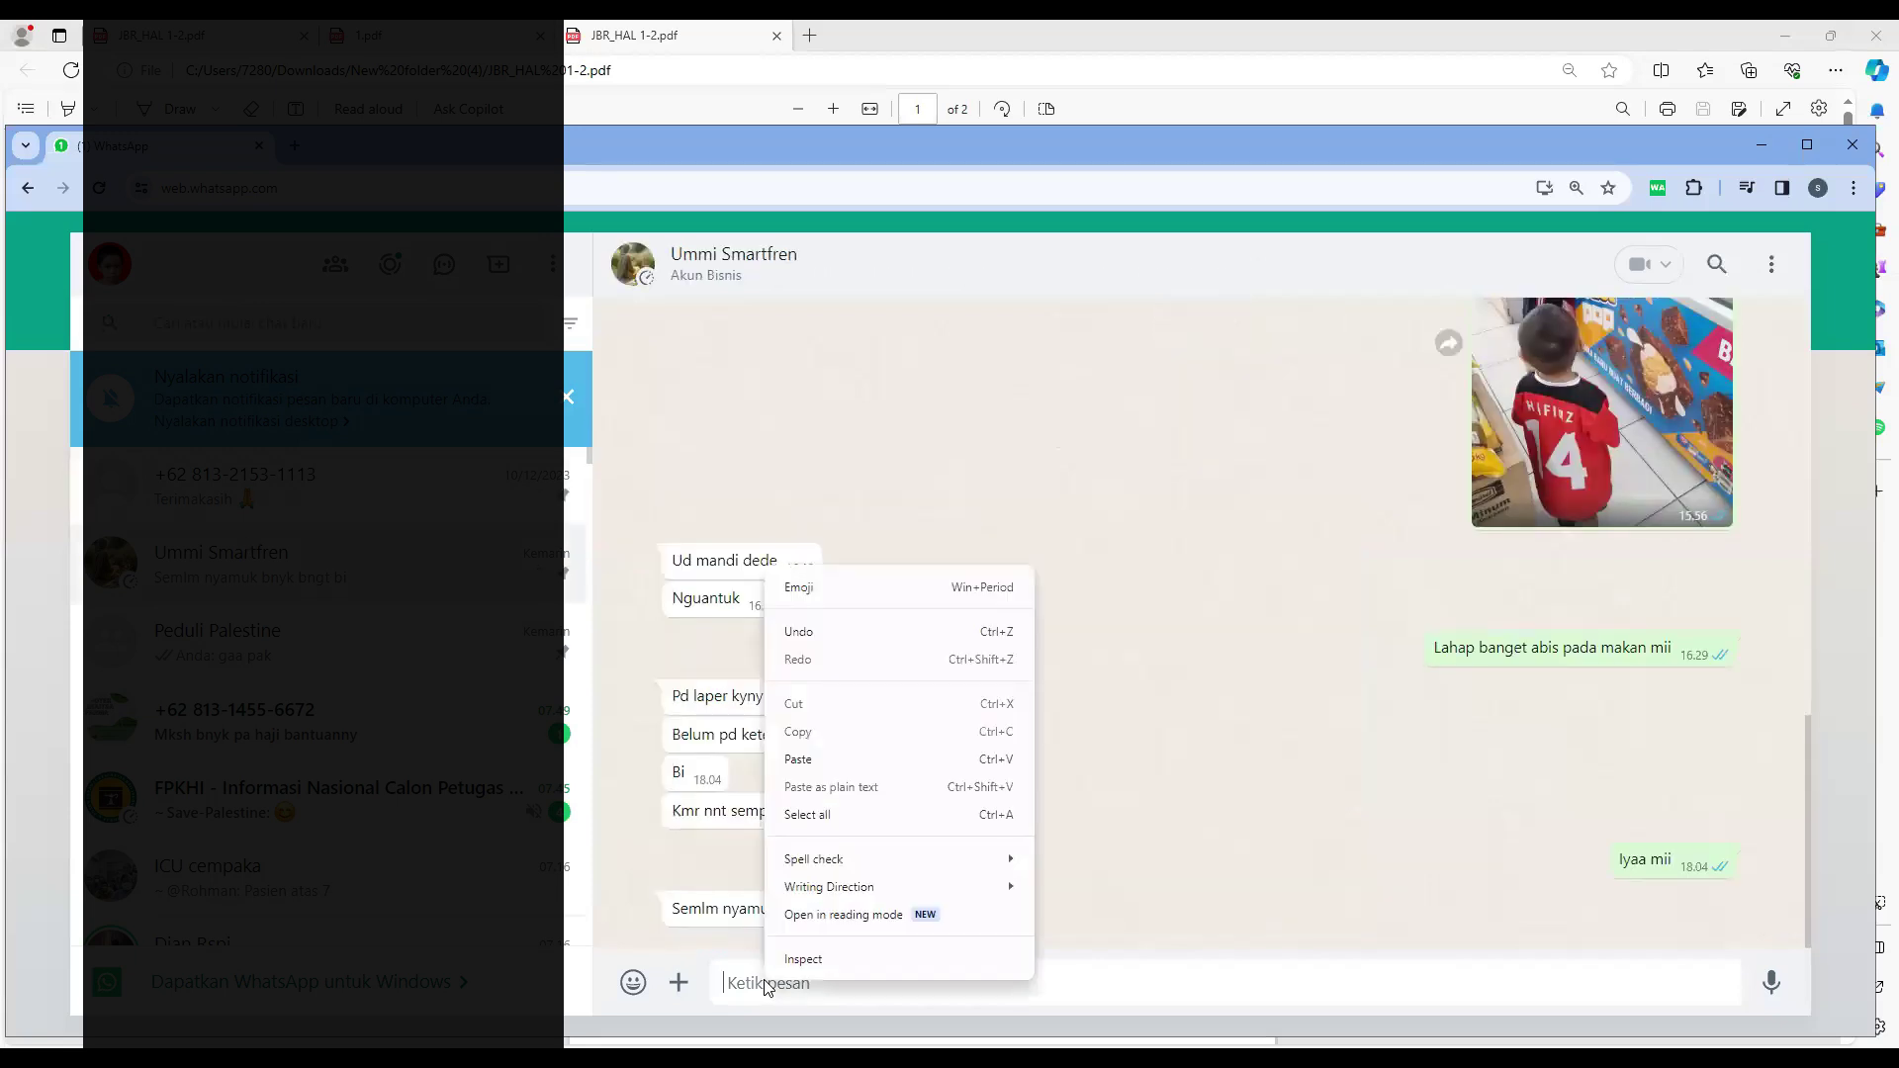
left_click(799, 760)
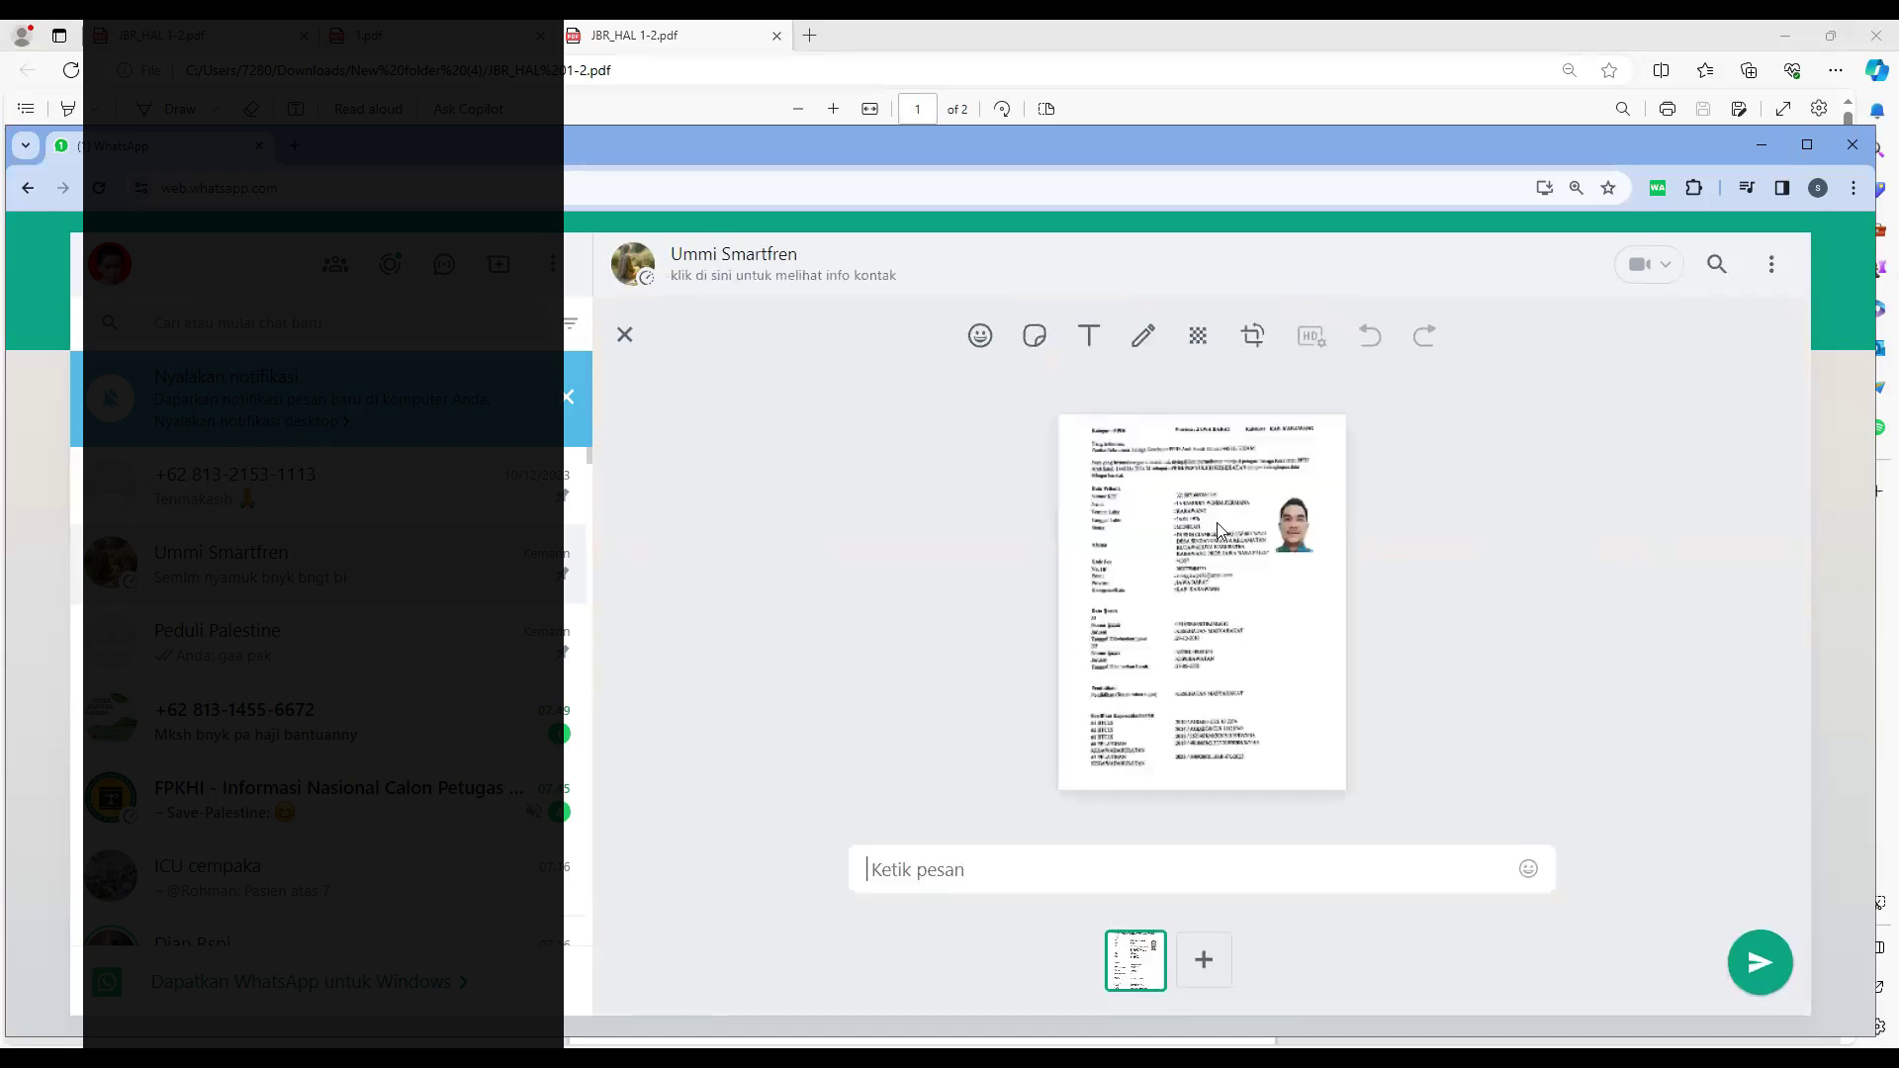
key("Return")
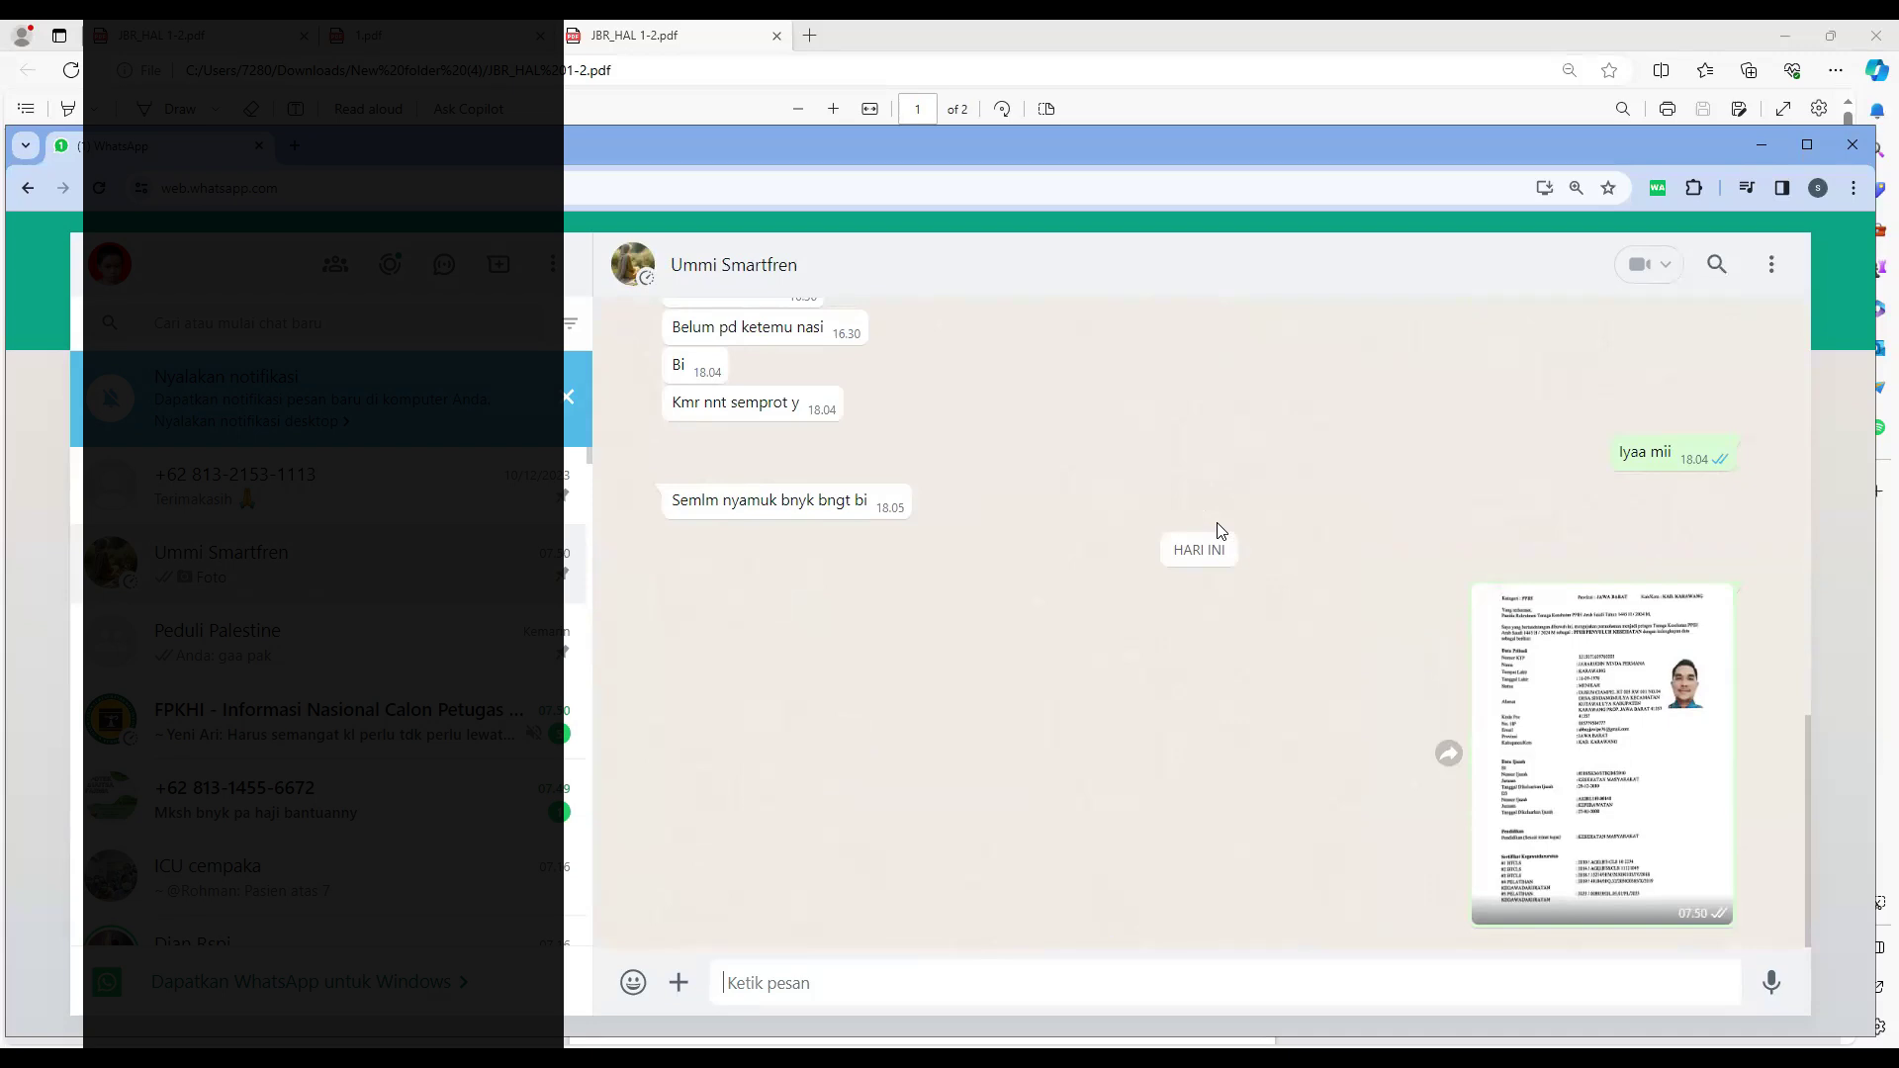
left_click(1611, 720)
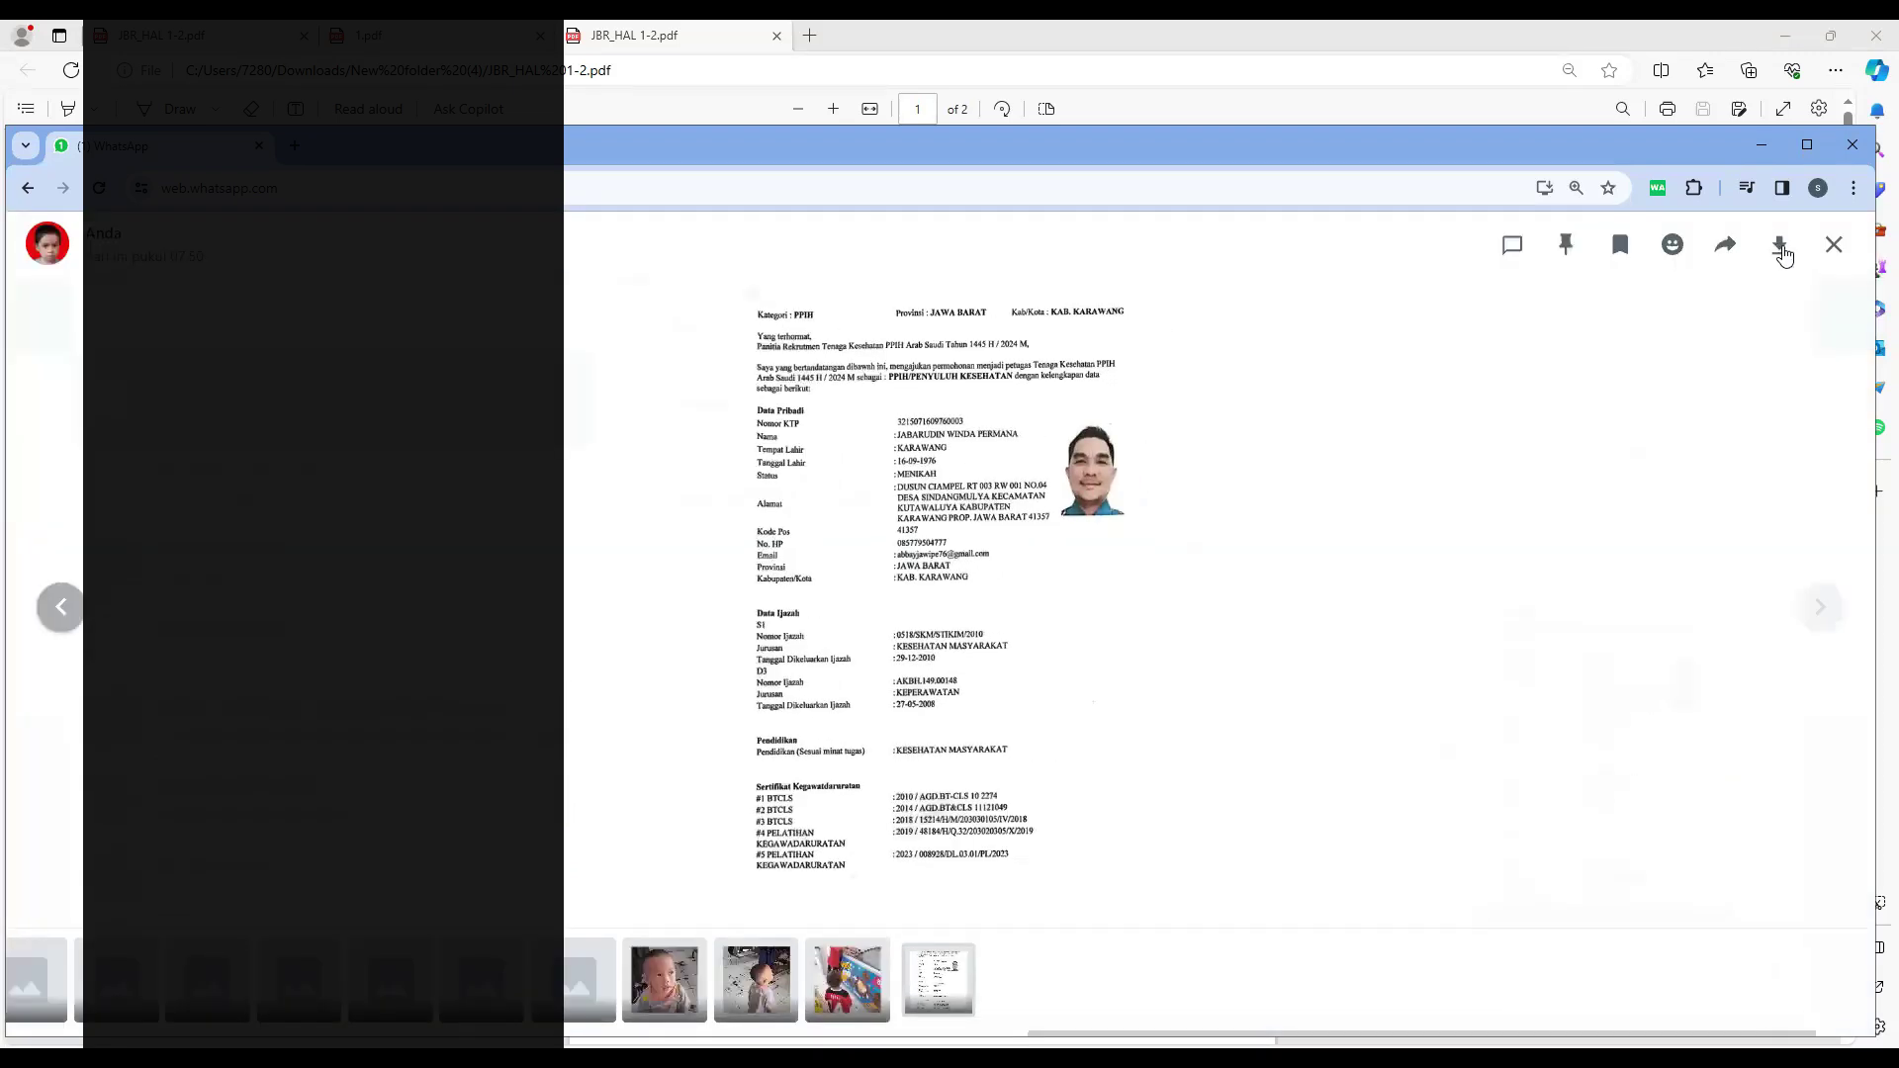
left_click(1834, 244)
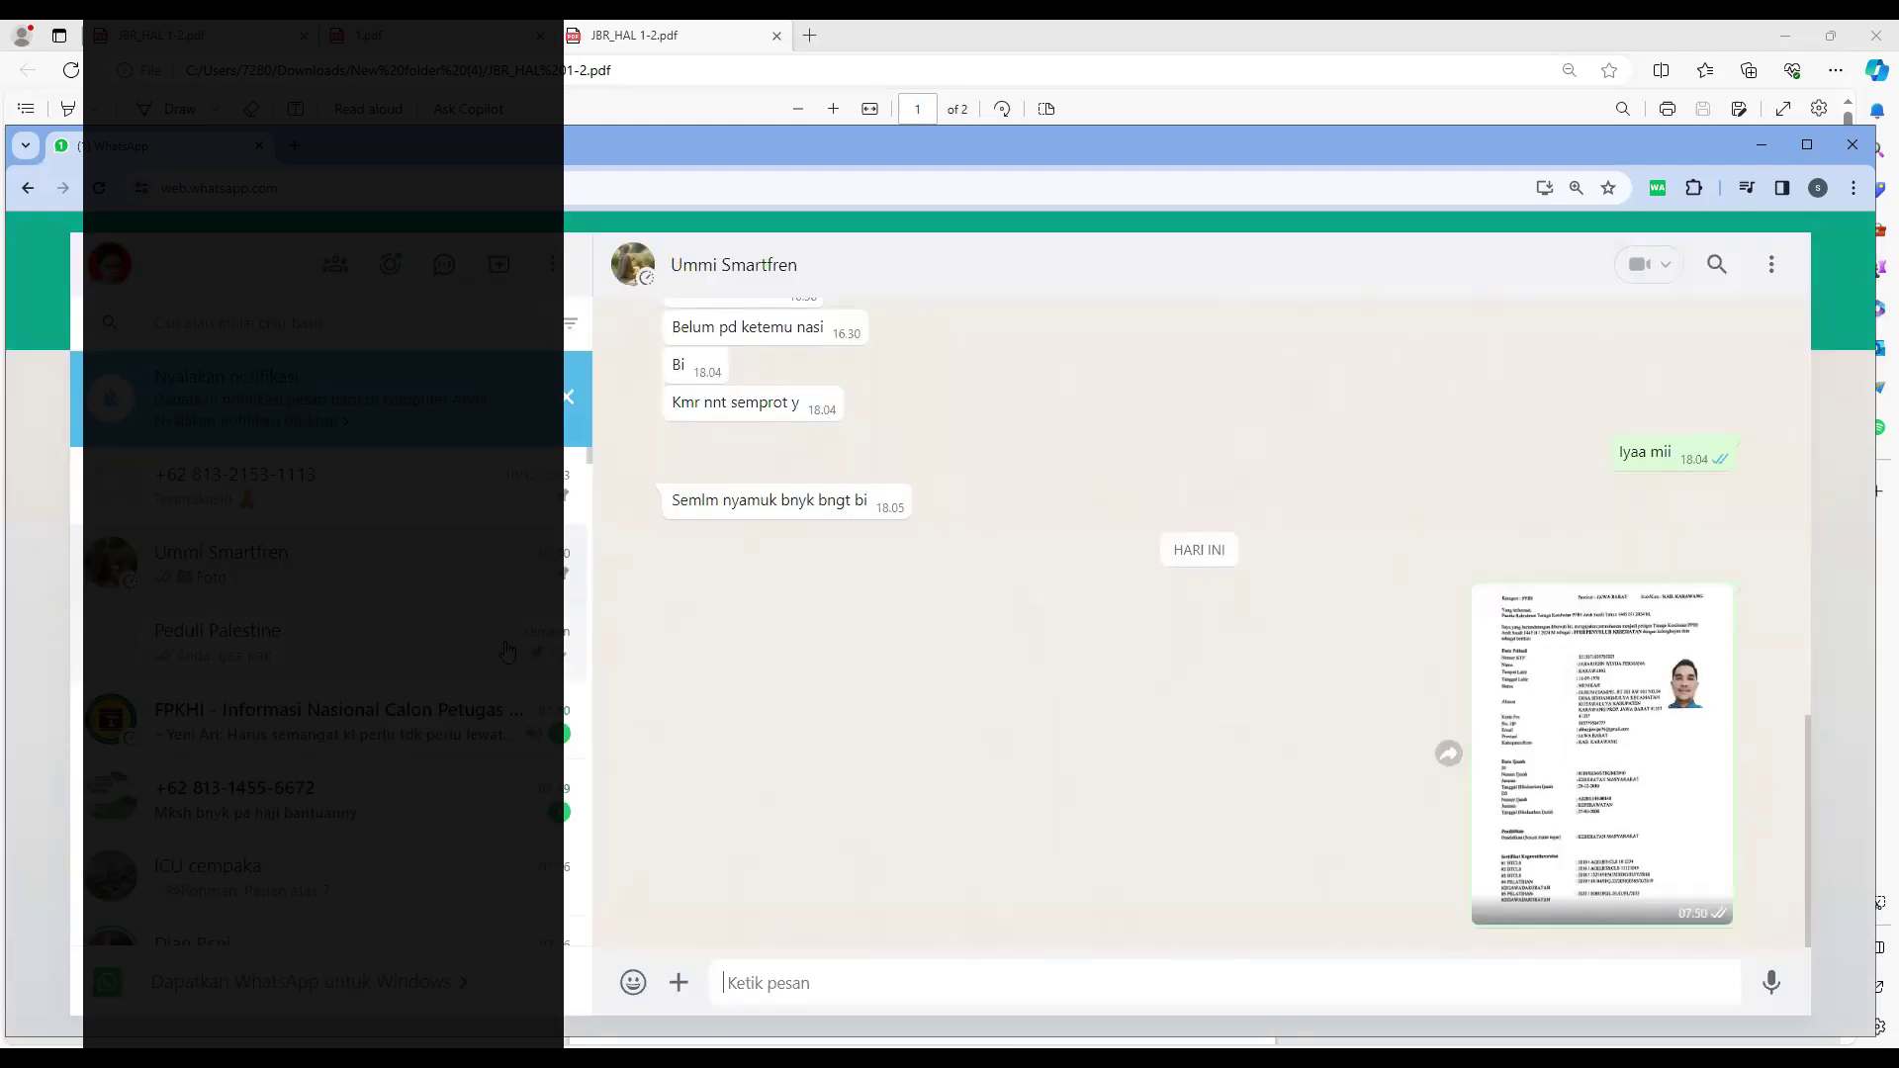
Return to JBR_HAL 1-2.pdf and capture its whole second page as a rectangular screen snip.
left_click(634, 62)
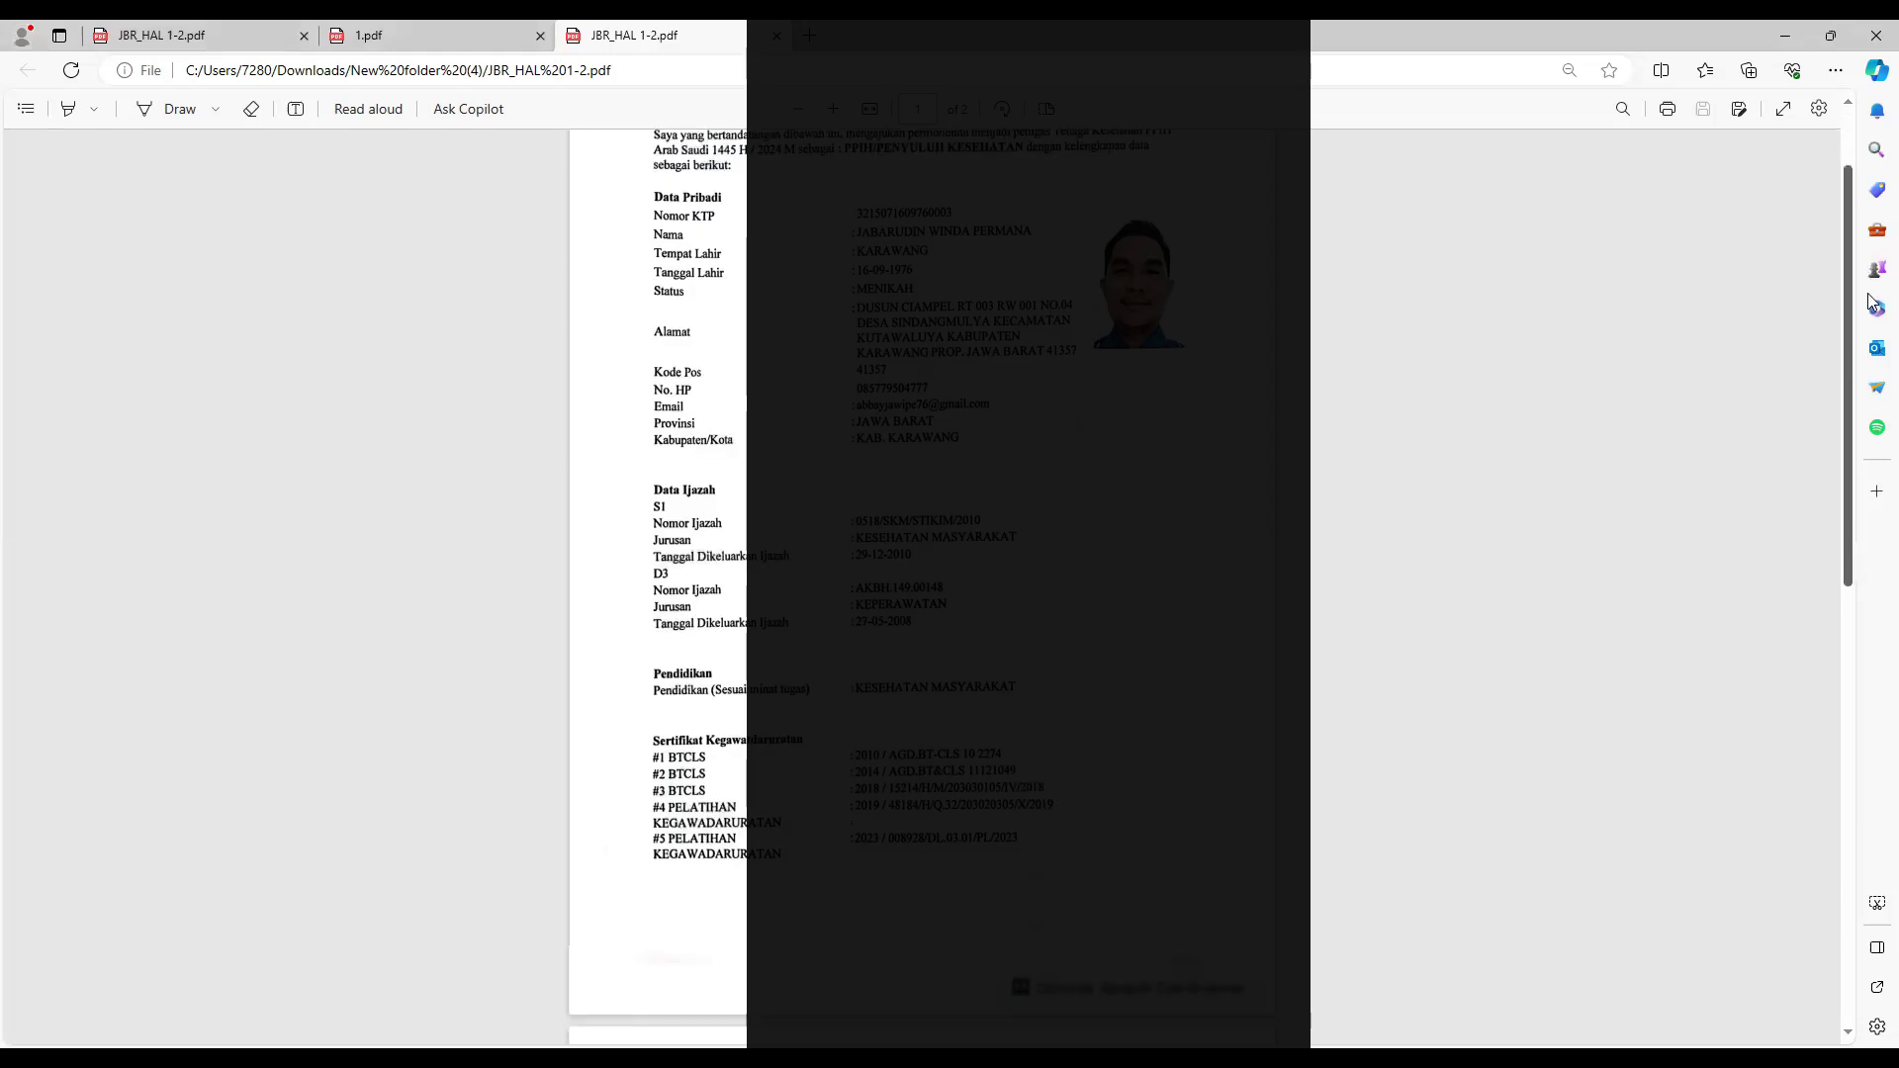
scroll(1873, 302, "down", 9)
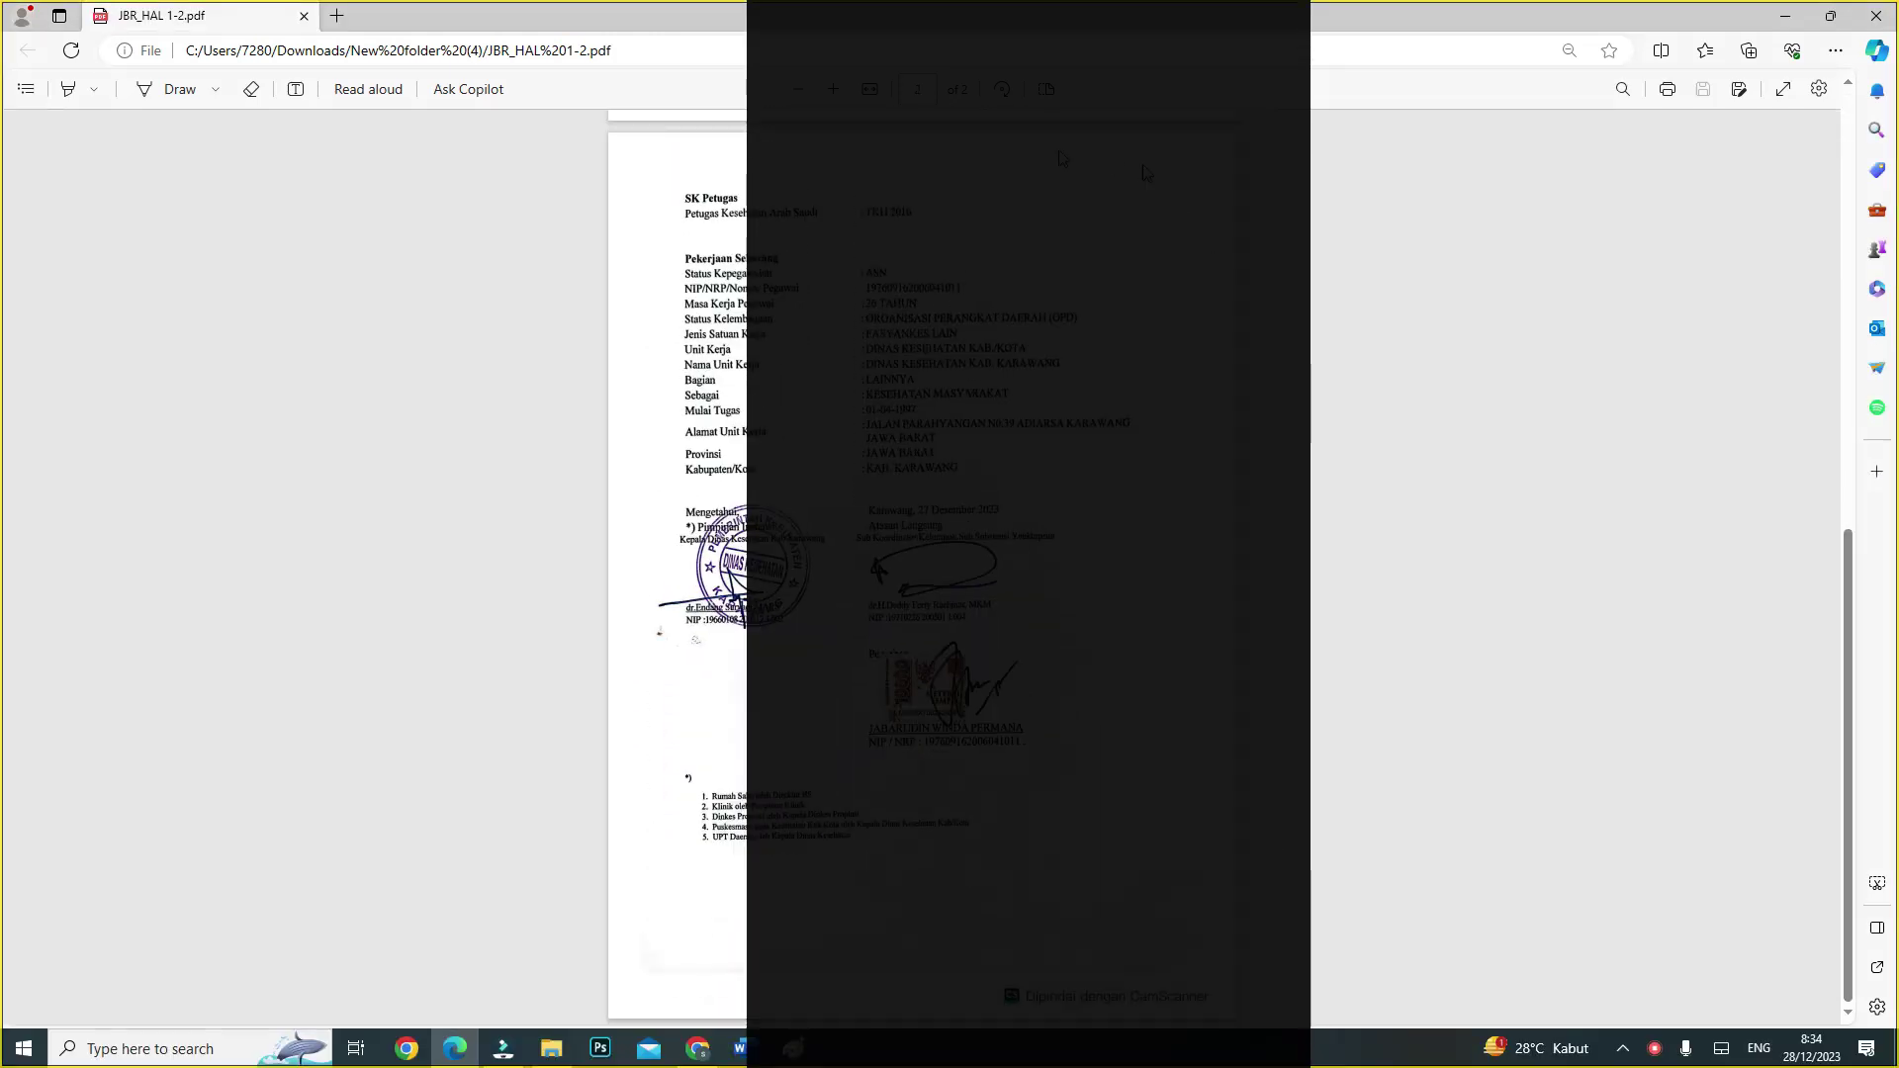
key("super+shift+s")
mouse_move(612, 137)
left_mouse_down()
mouse_move(1003, 730)
mouse_move(1234, 1002)
left_mouse_up()
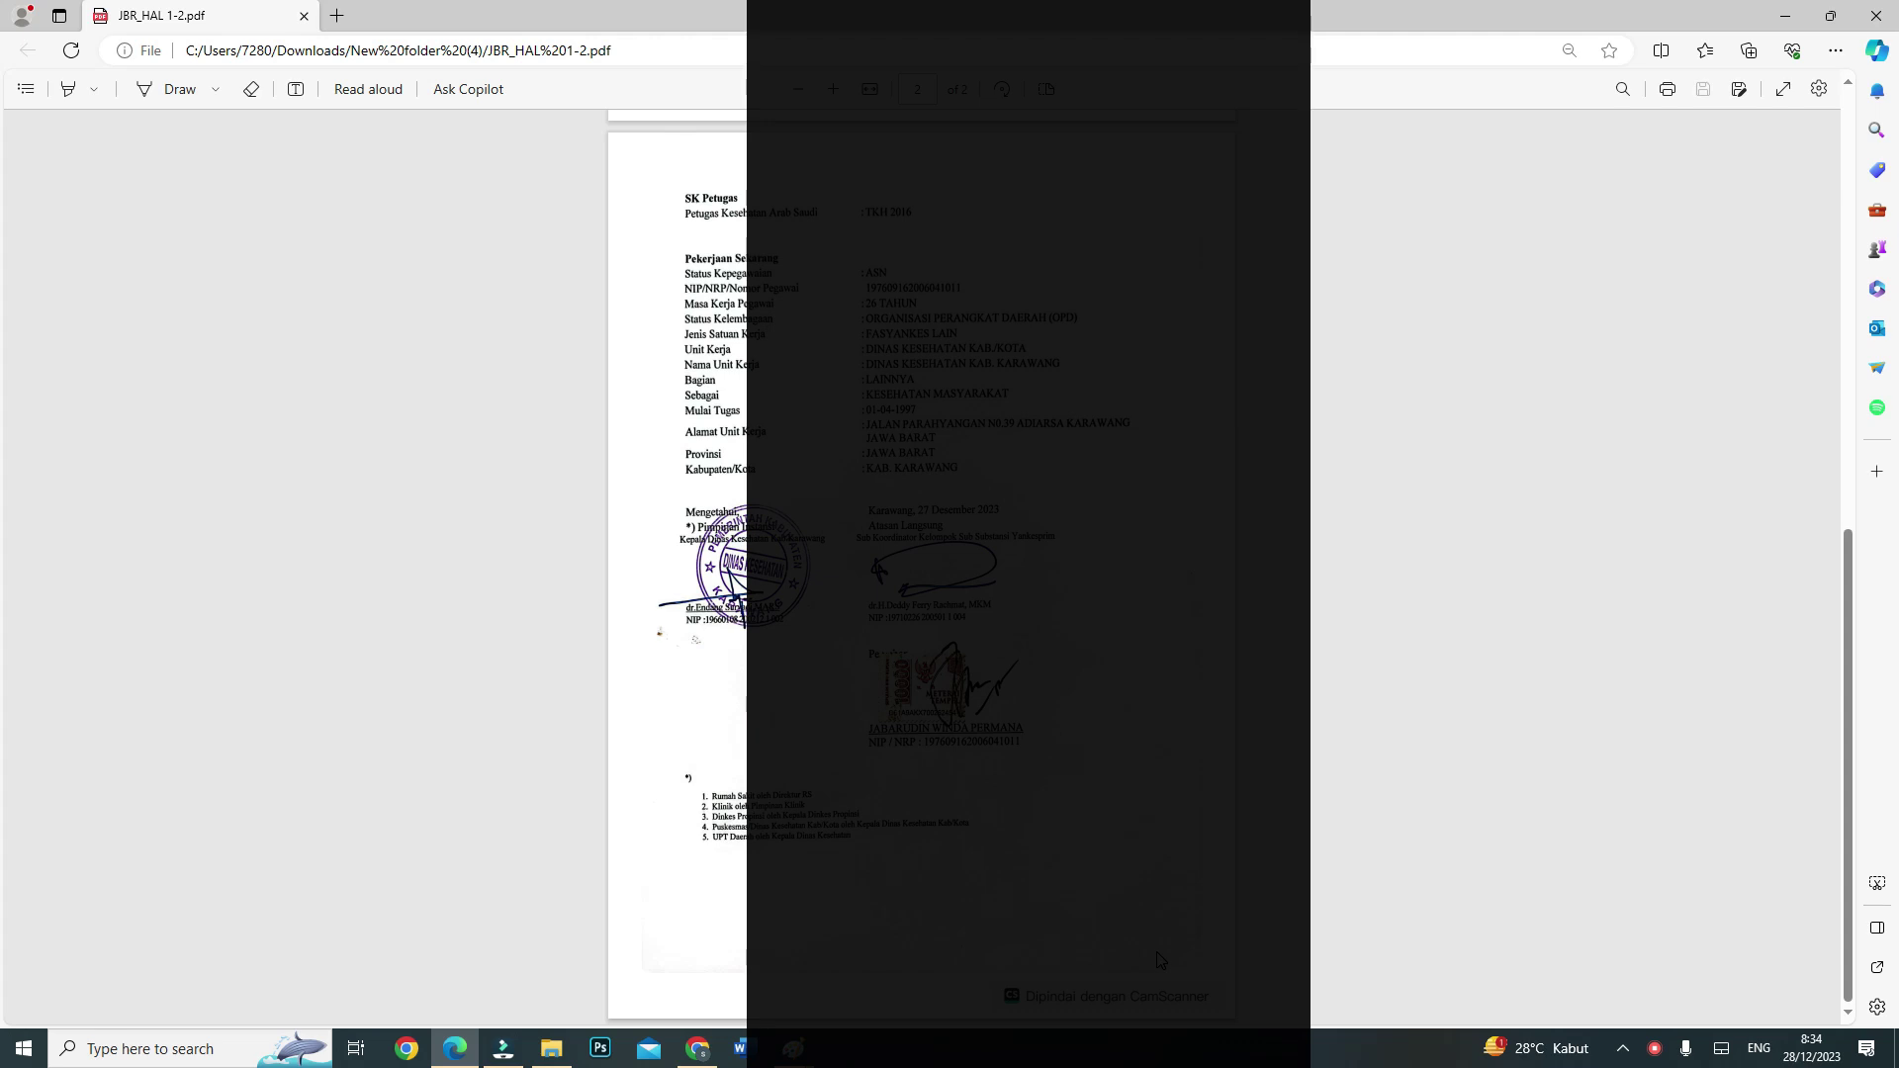
key("super+shift+s")
left_click_drag(1326, 560, 1345, 578)
key("super+shift+s")
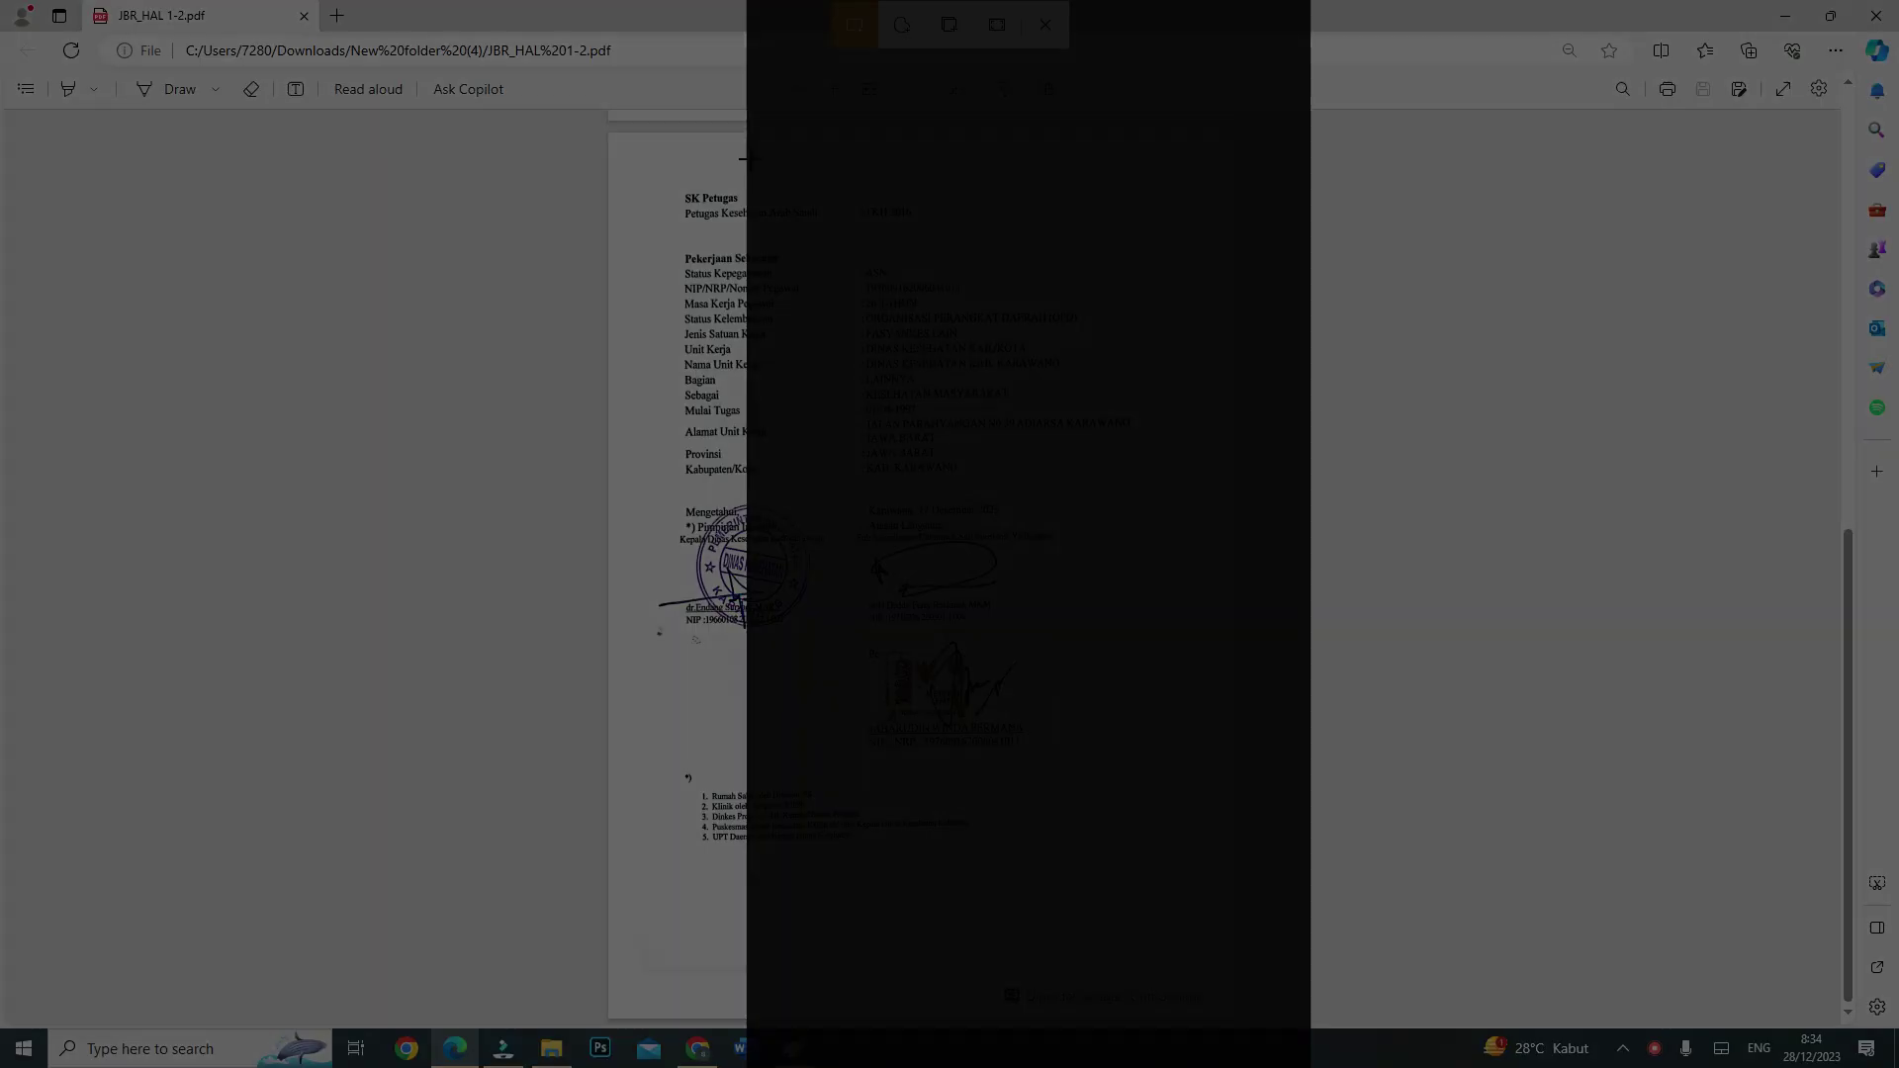
mouse_move(613, 138)
left_mouse_down()
mouse_move(1003, 730)
mouse_move(1237, 1002)
left_mouse_up()
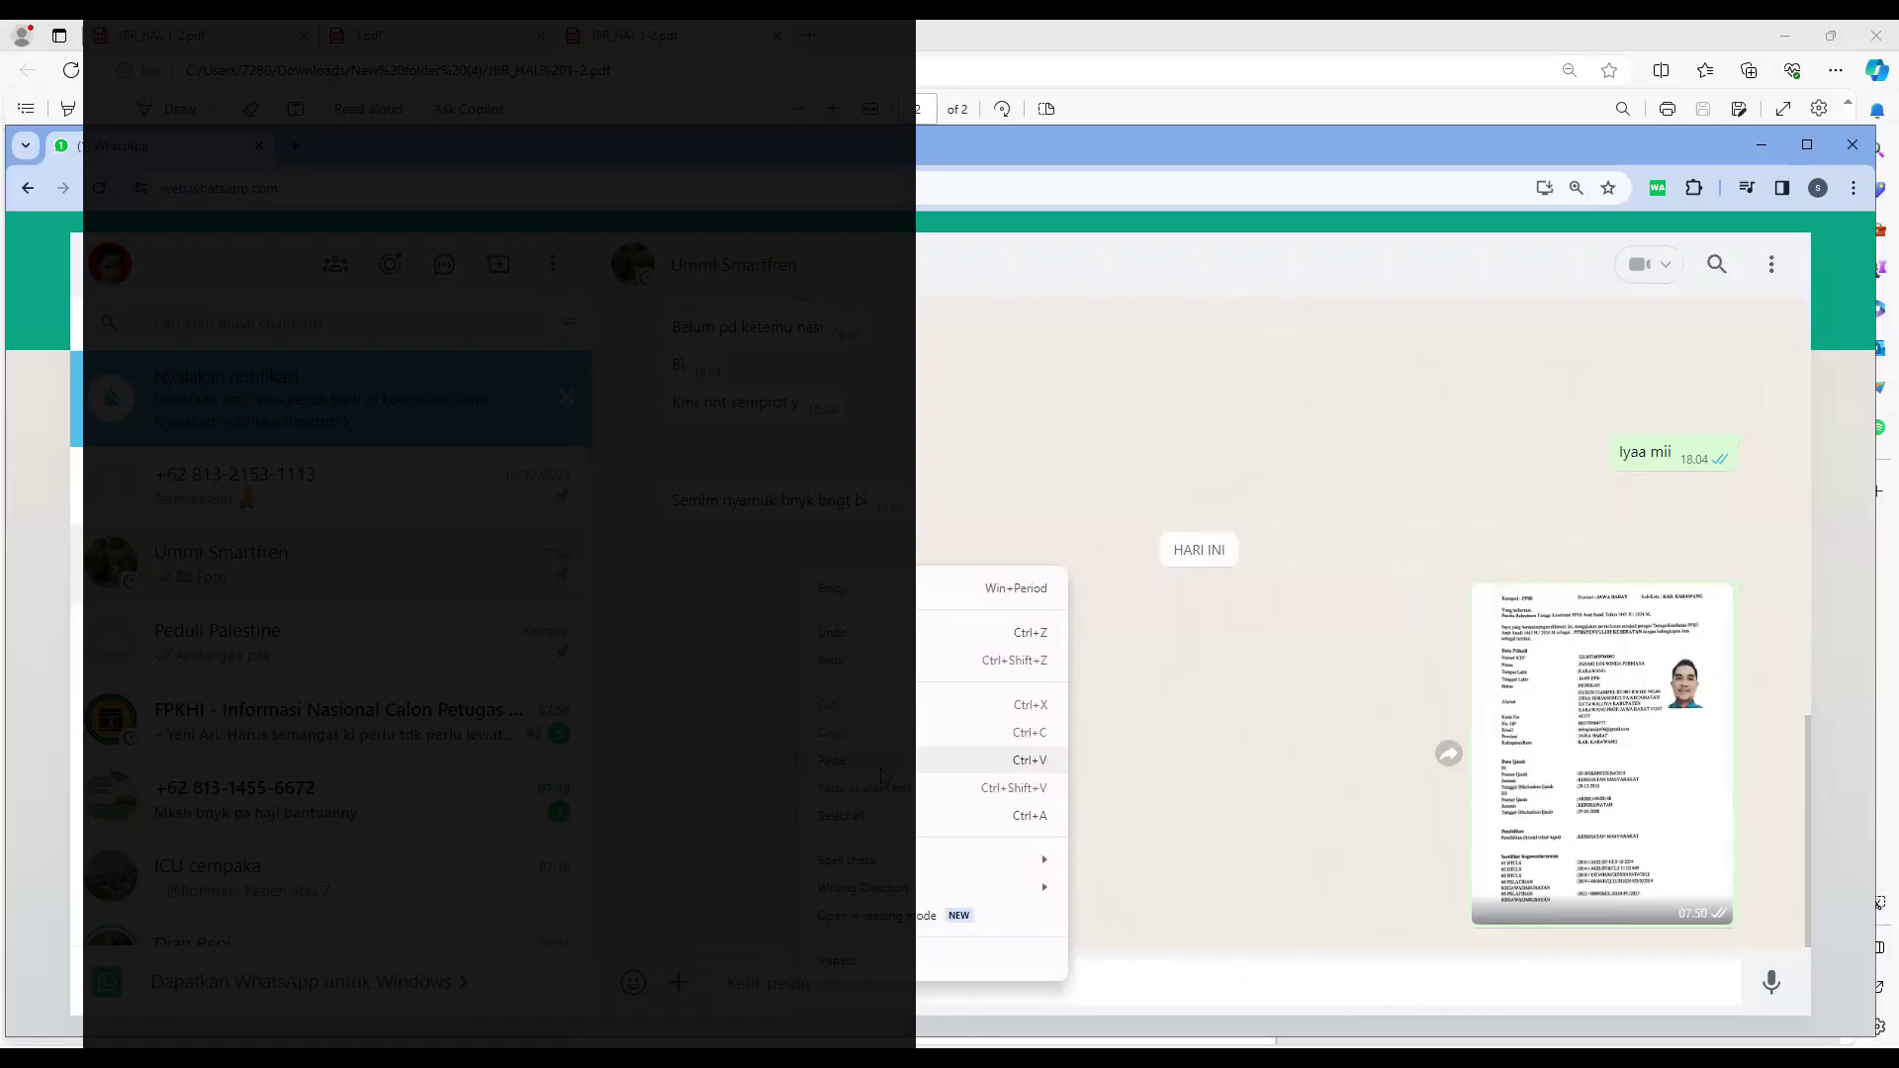
Paste the second-page snip into the same WhatsApp chat and send it.
left_click(884, 774)
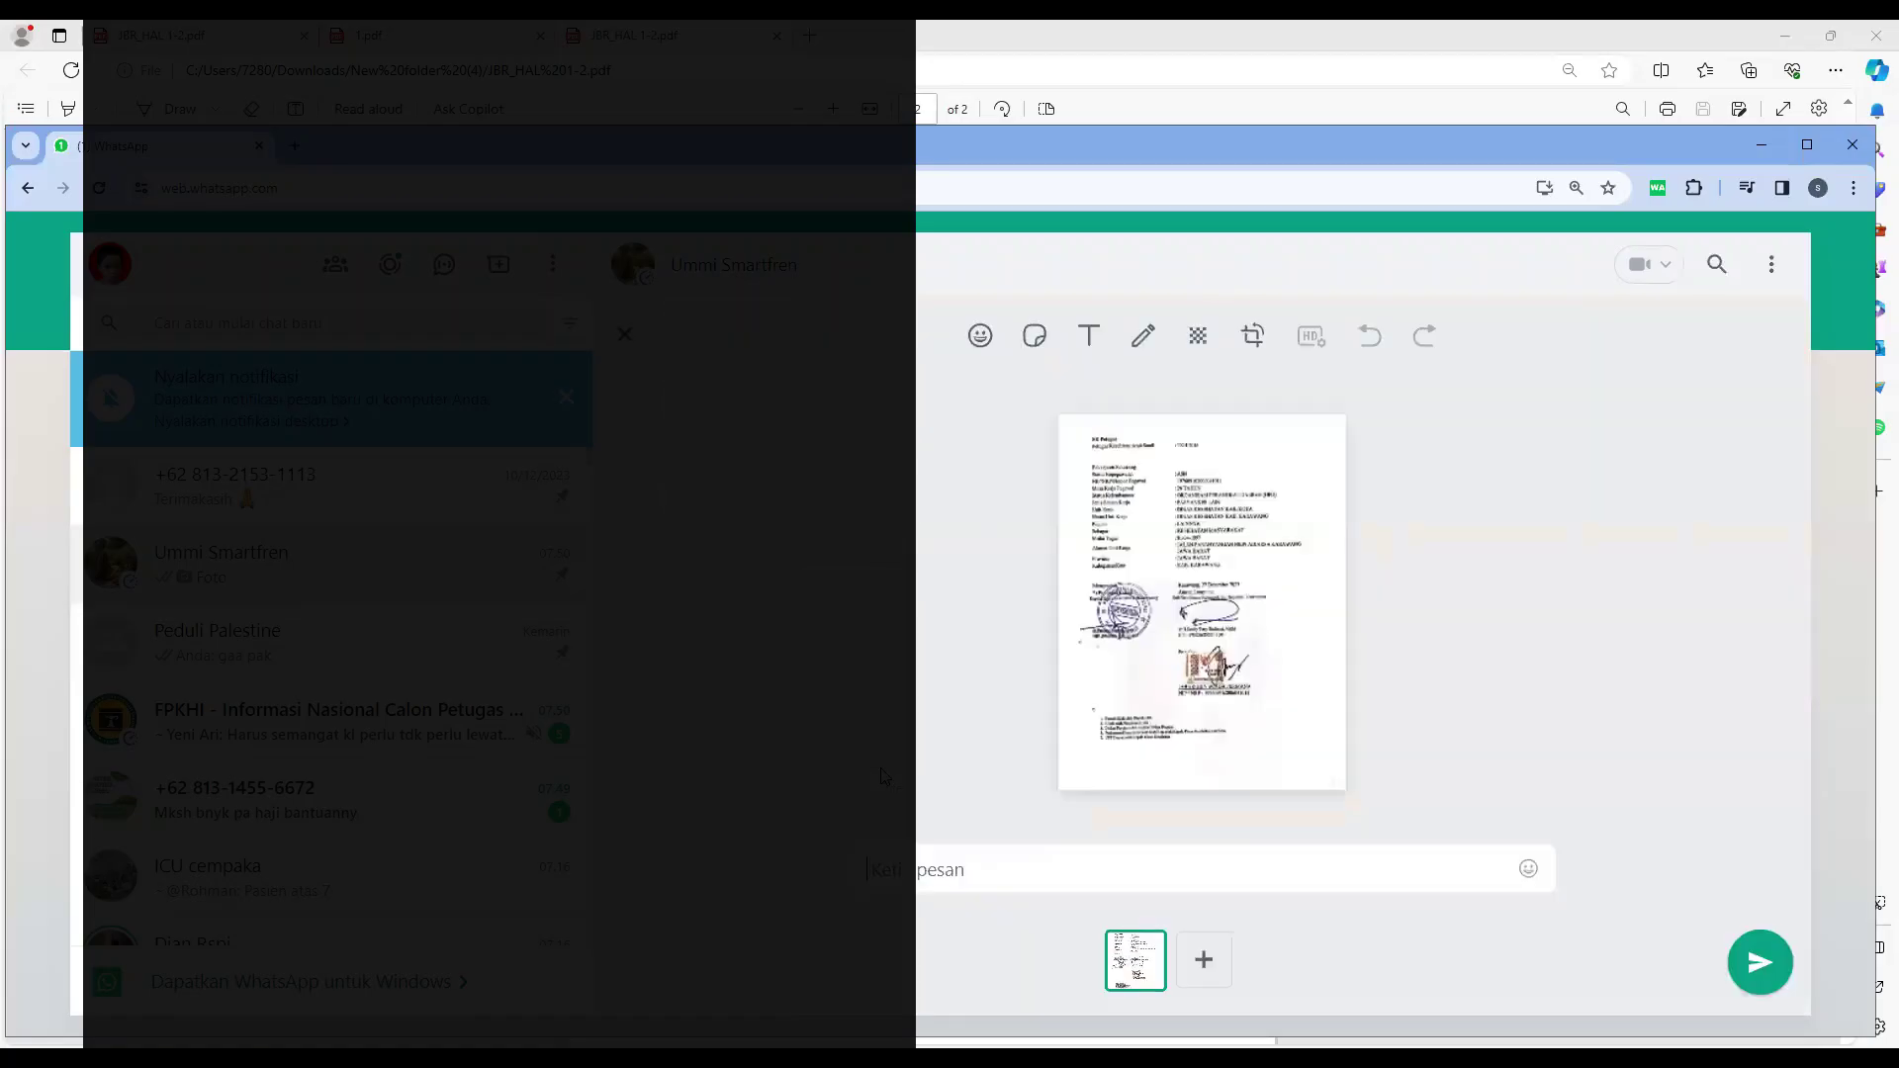
left_click(1760, 962)
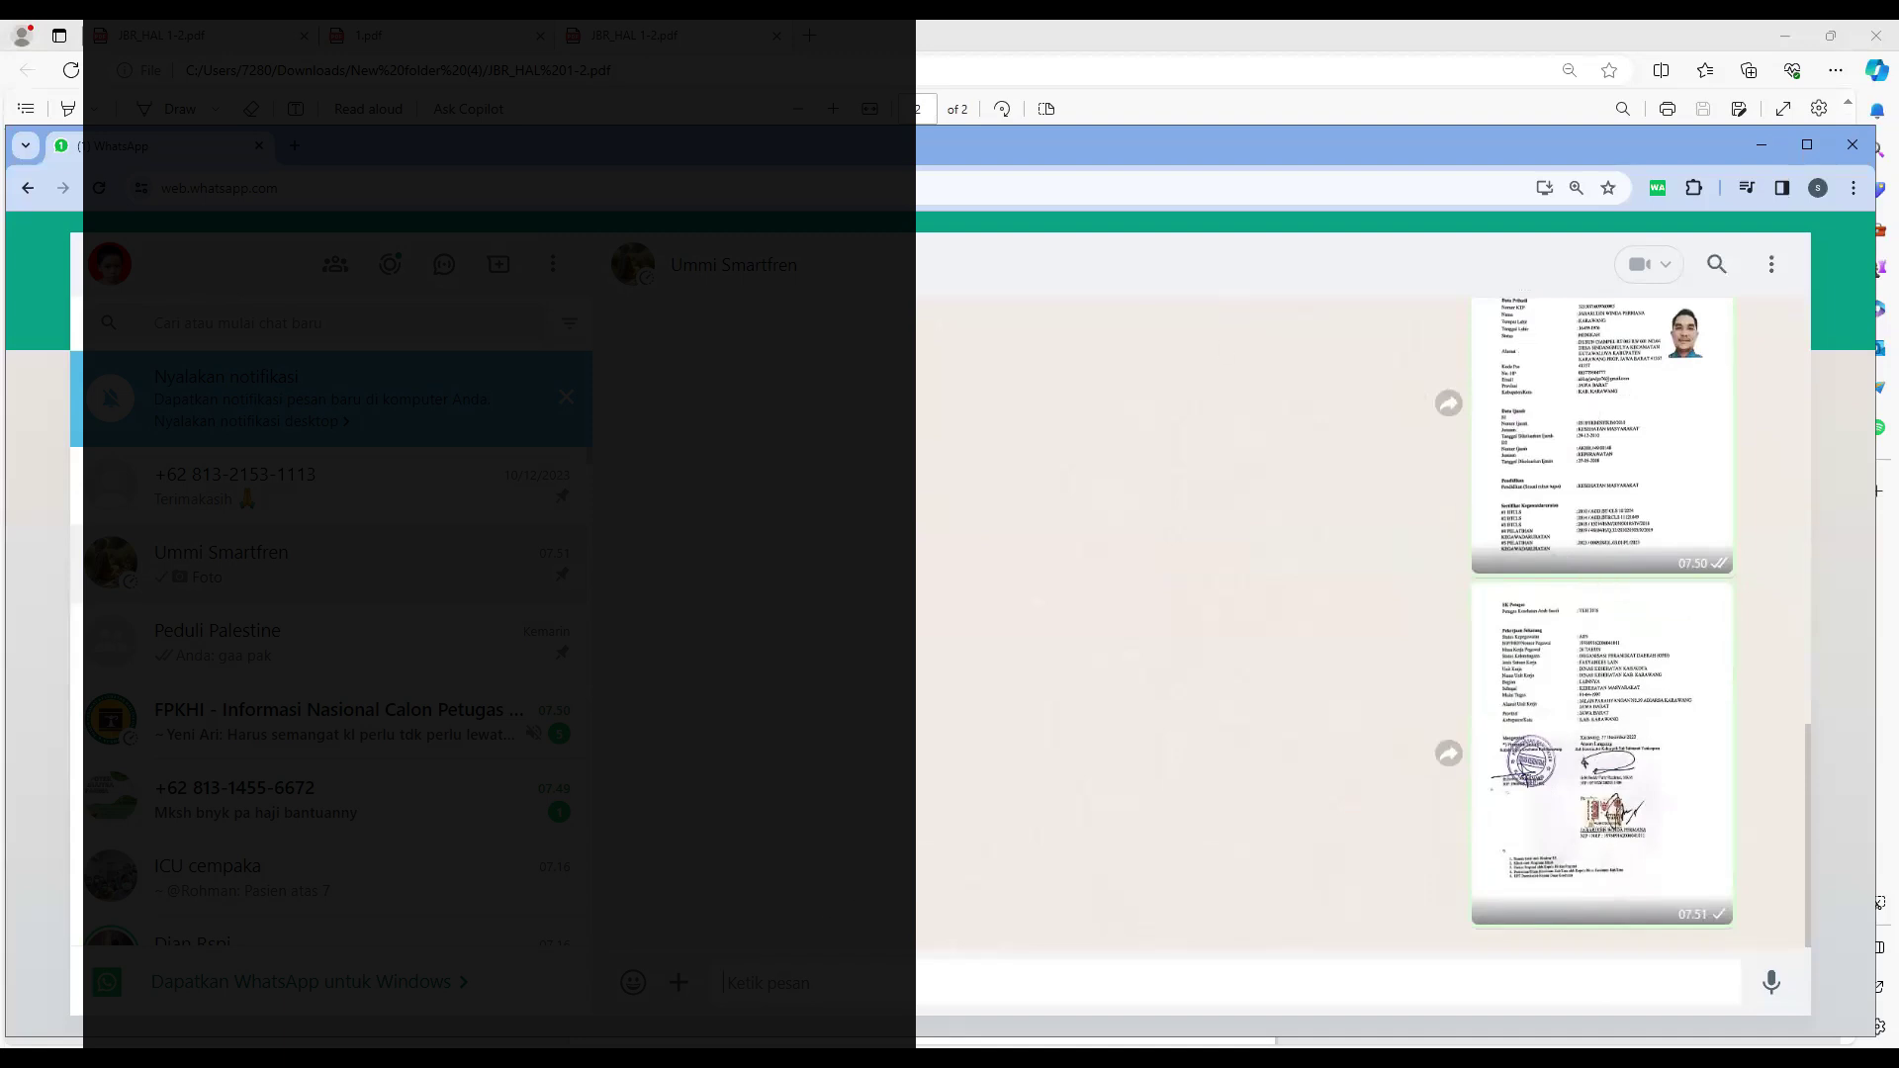
key("alt+Tab")
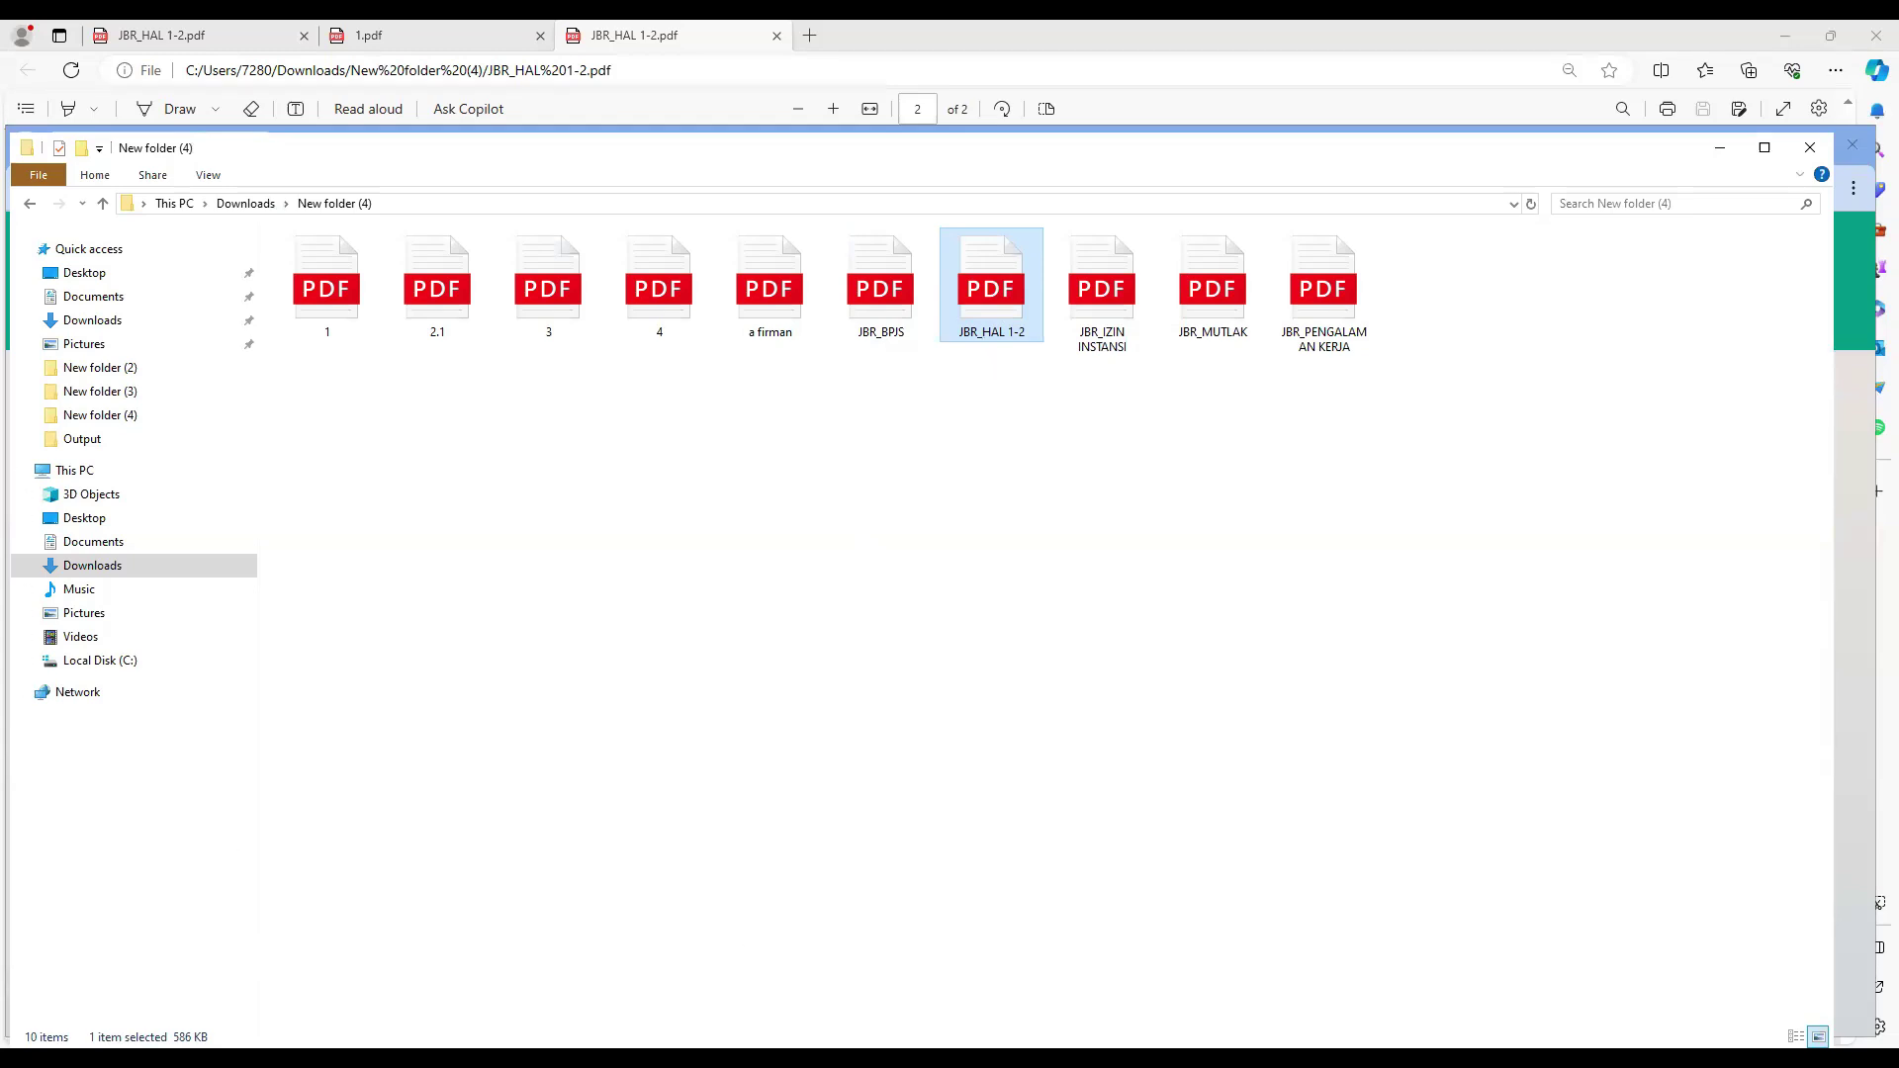
key("alt+Tab")
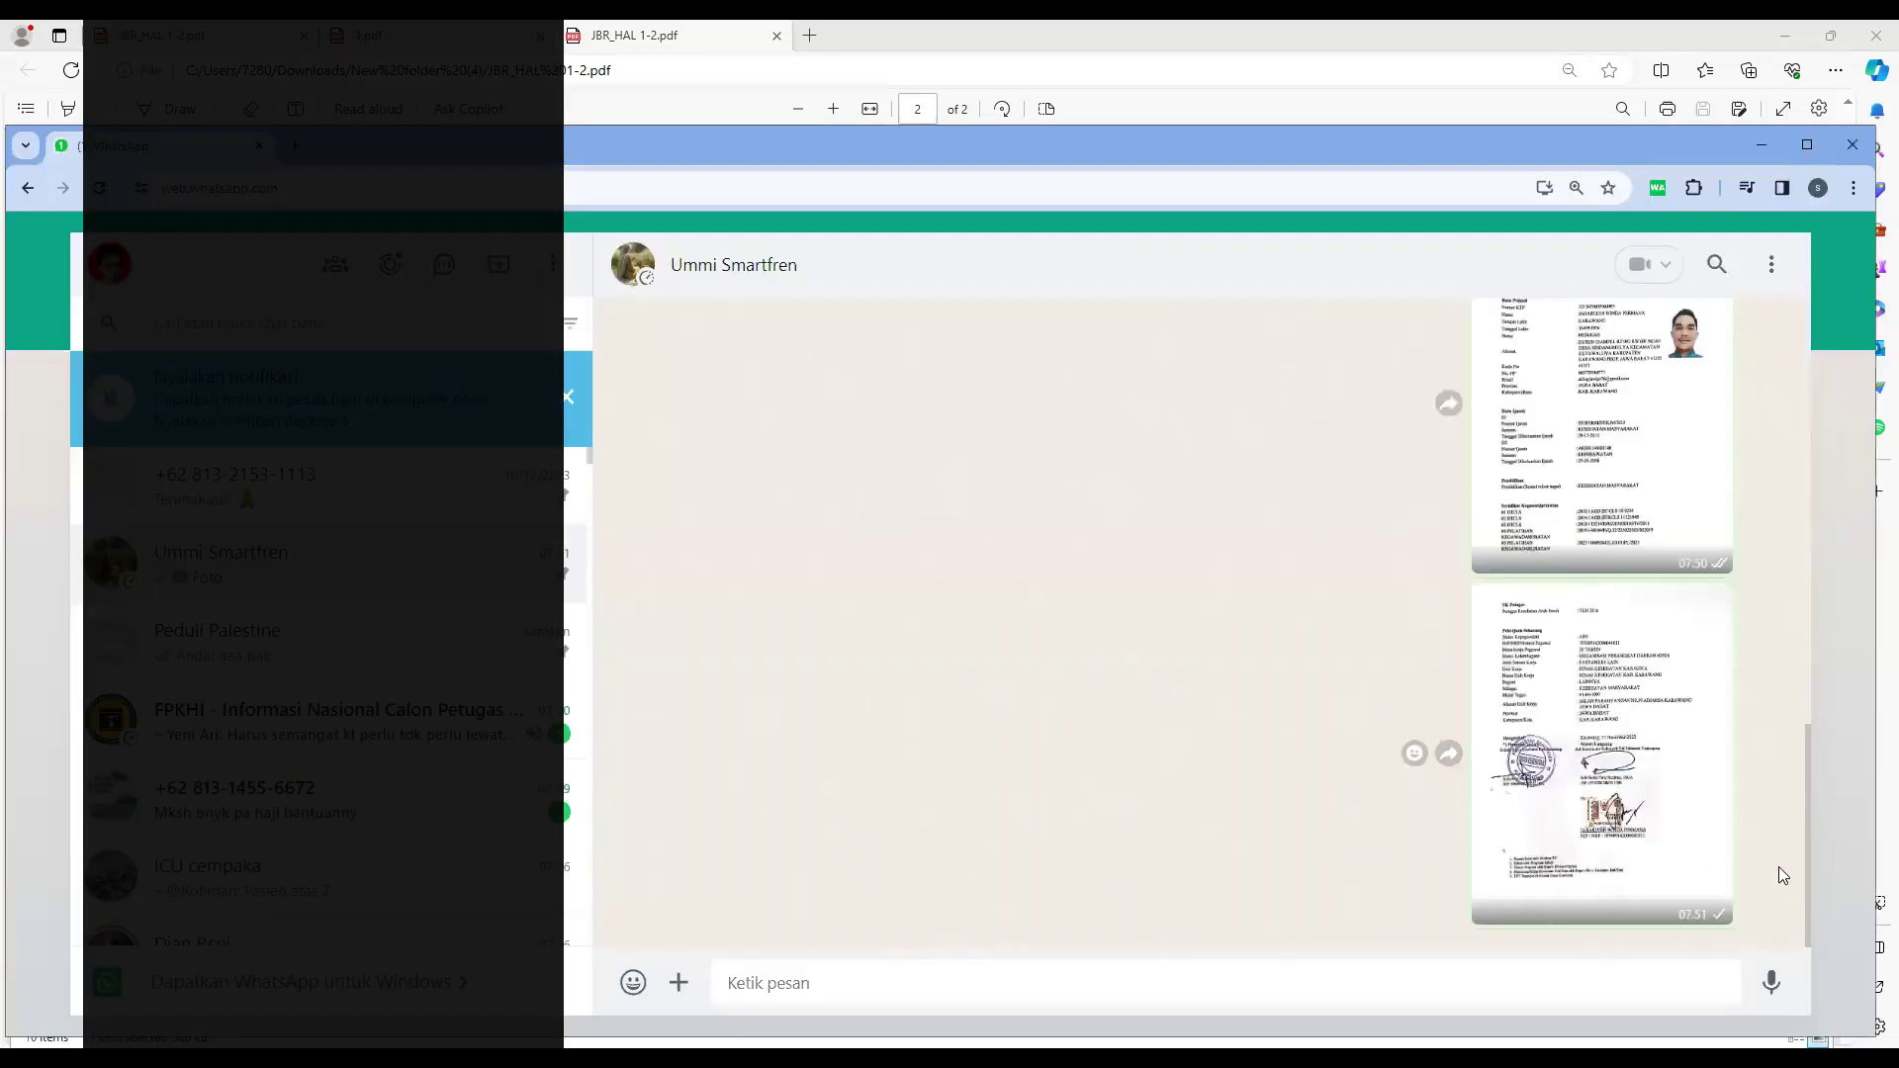
Download both sent page images from the WhatsApp chat, starting with the first page.
scroll(1821, 801, "up", 3)
scroll(1616, 657, "down", 1)
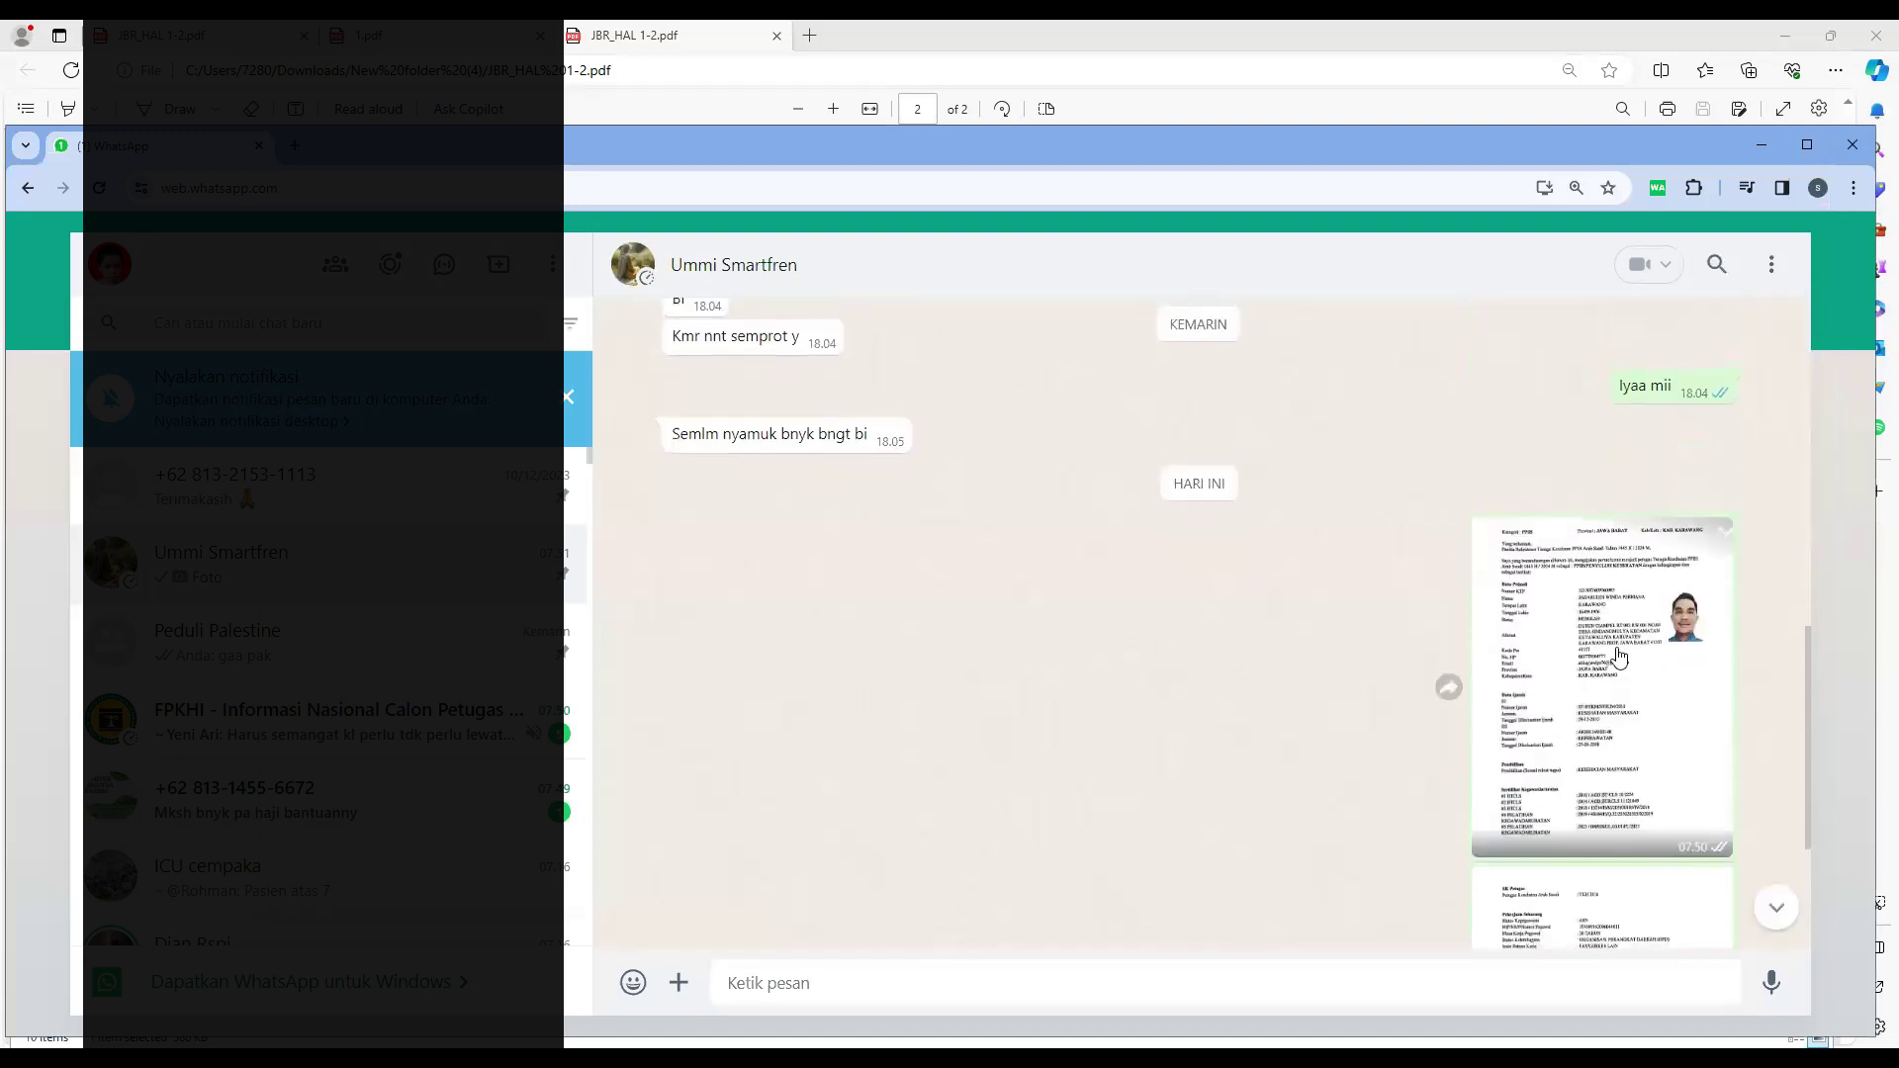
left_click(1543, 698)
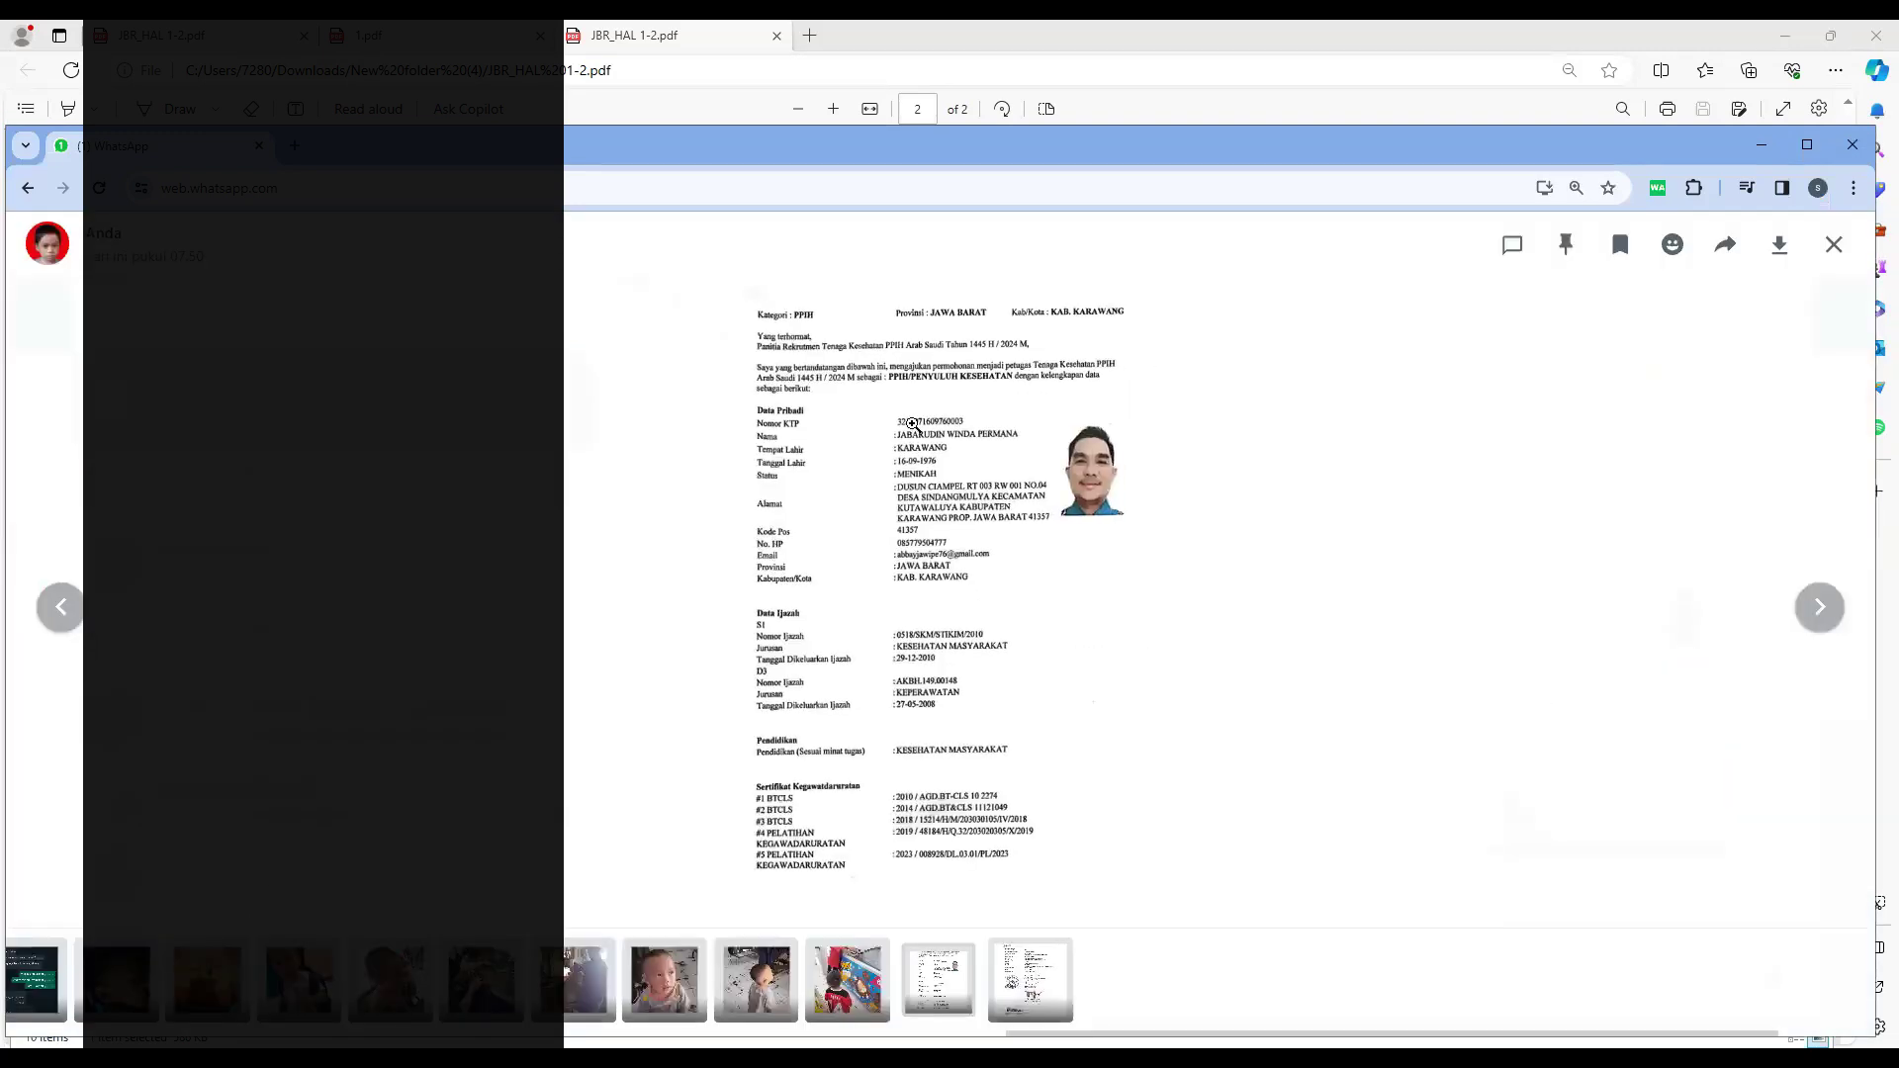
left_click(1782, 249)
left_click(1818, 608)
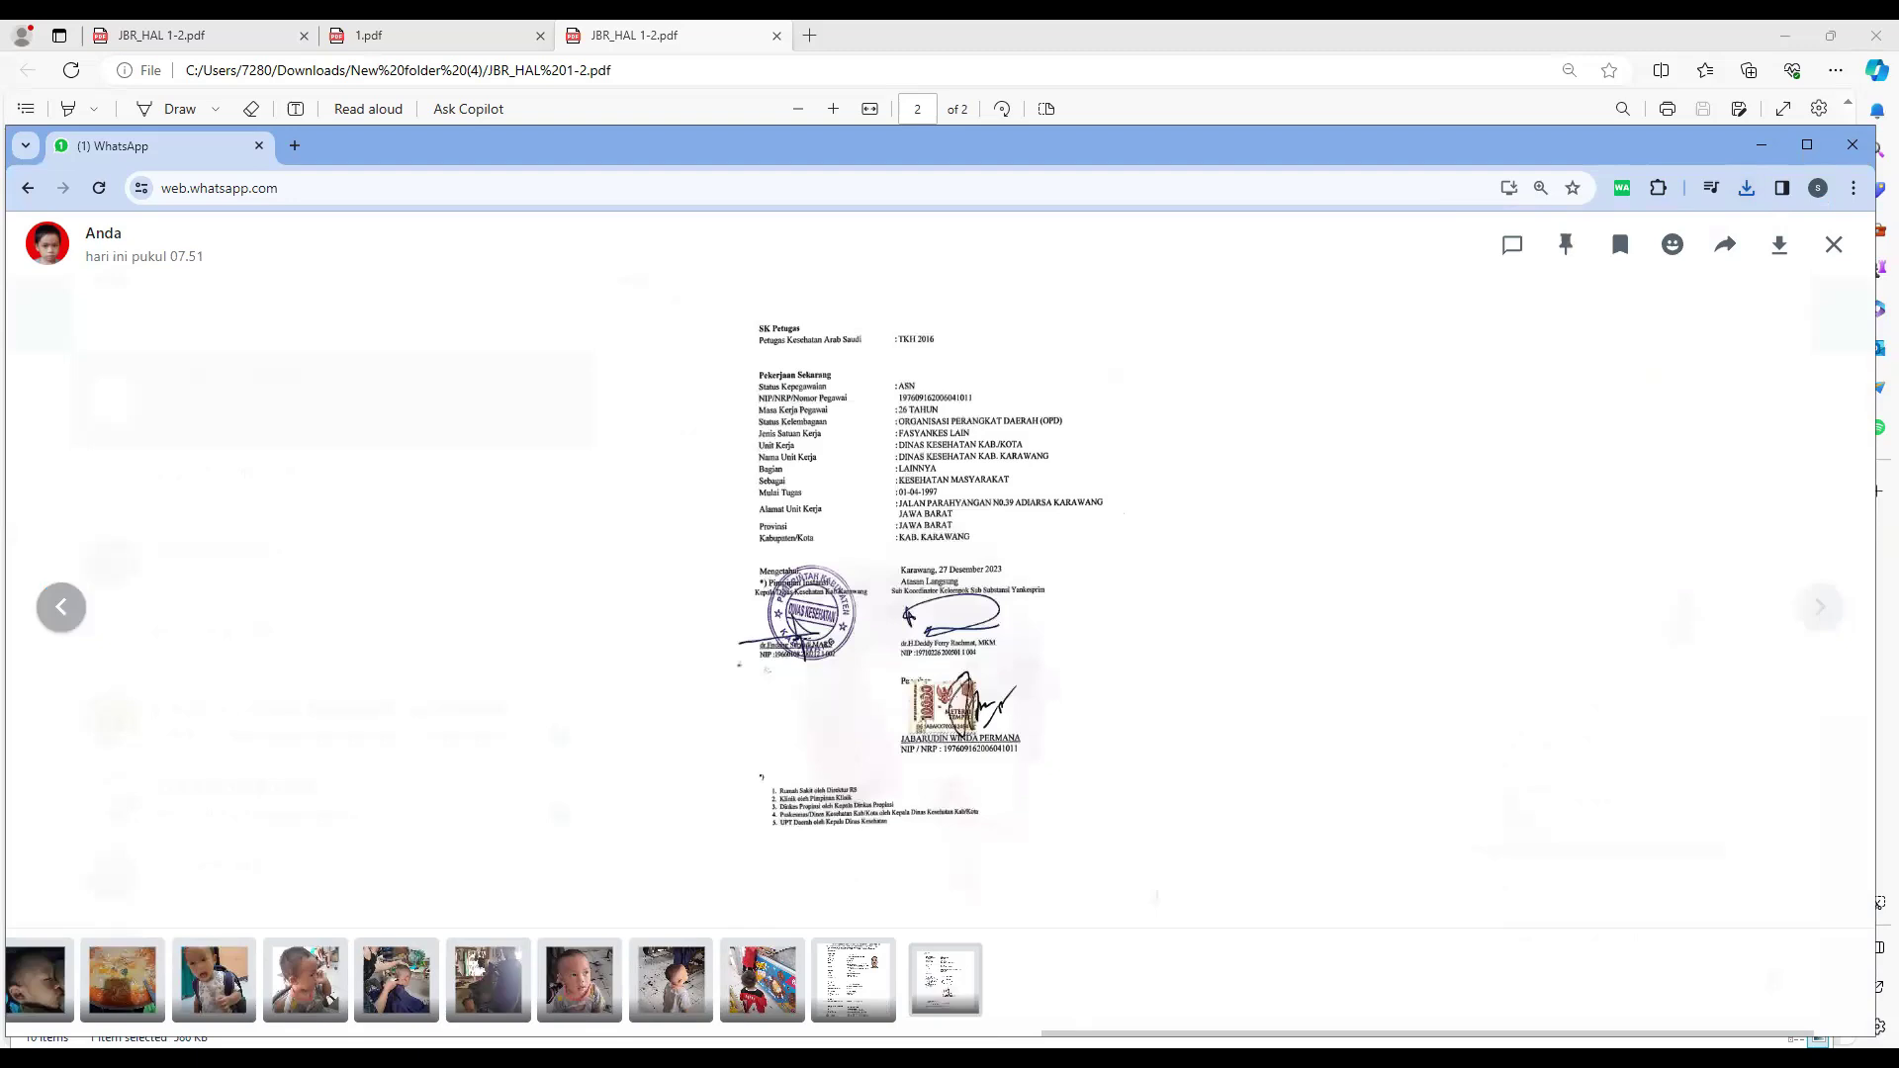
Move the WhatsApp images dated 2023-12-28 at 07.50.14 and 07.51.13 from Downloads into New folder (4).
key("alt+Tab")
left_click(94, 567)
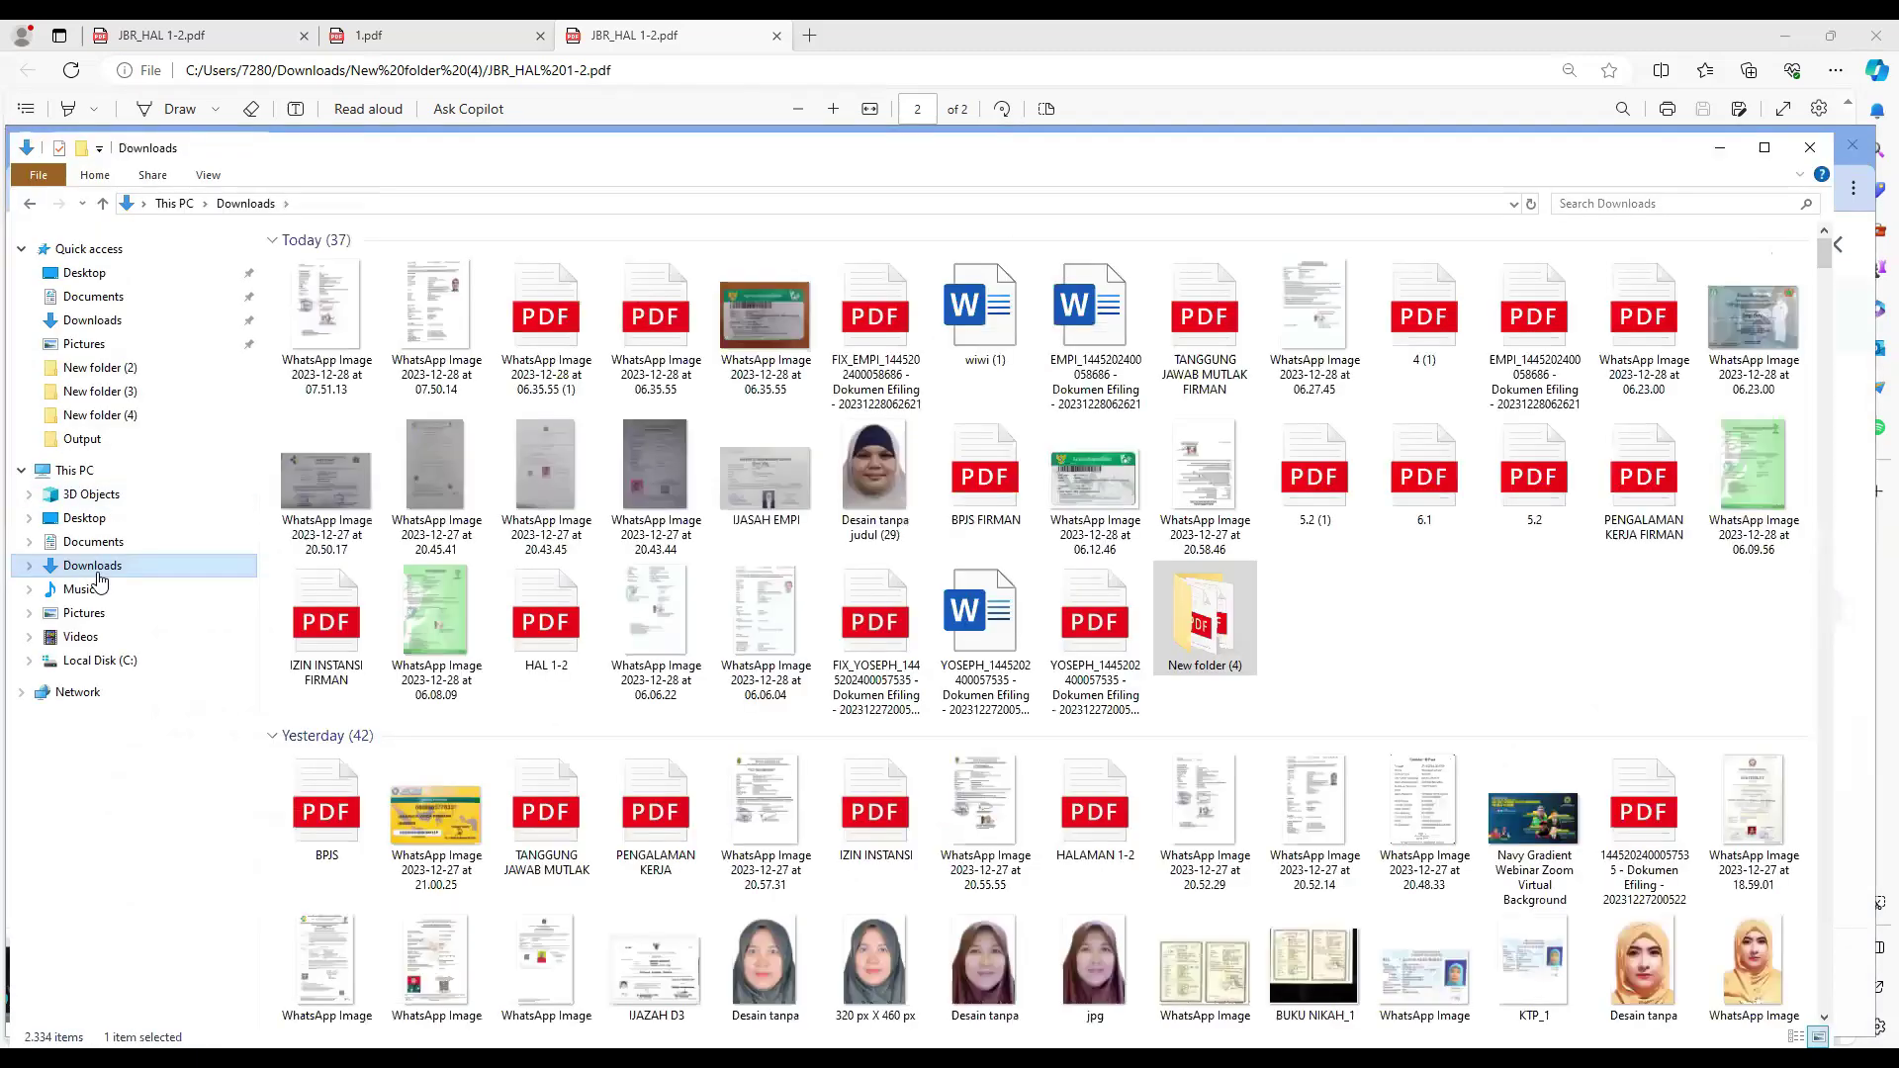
left_click(326, 316)
left_click(413, 333, "ctrl")
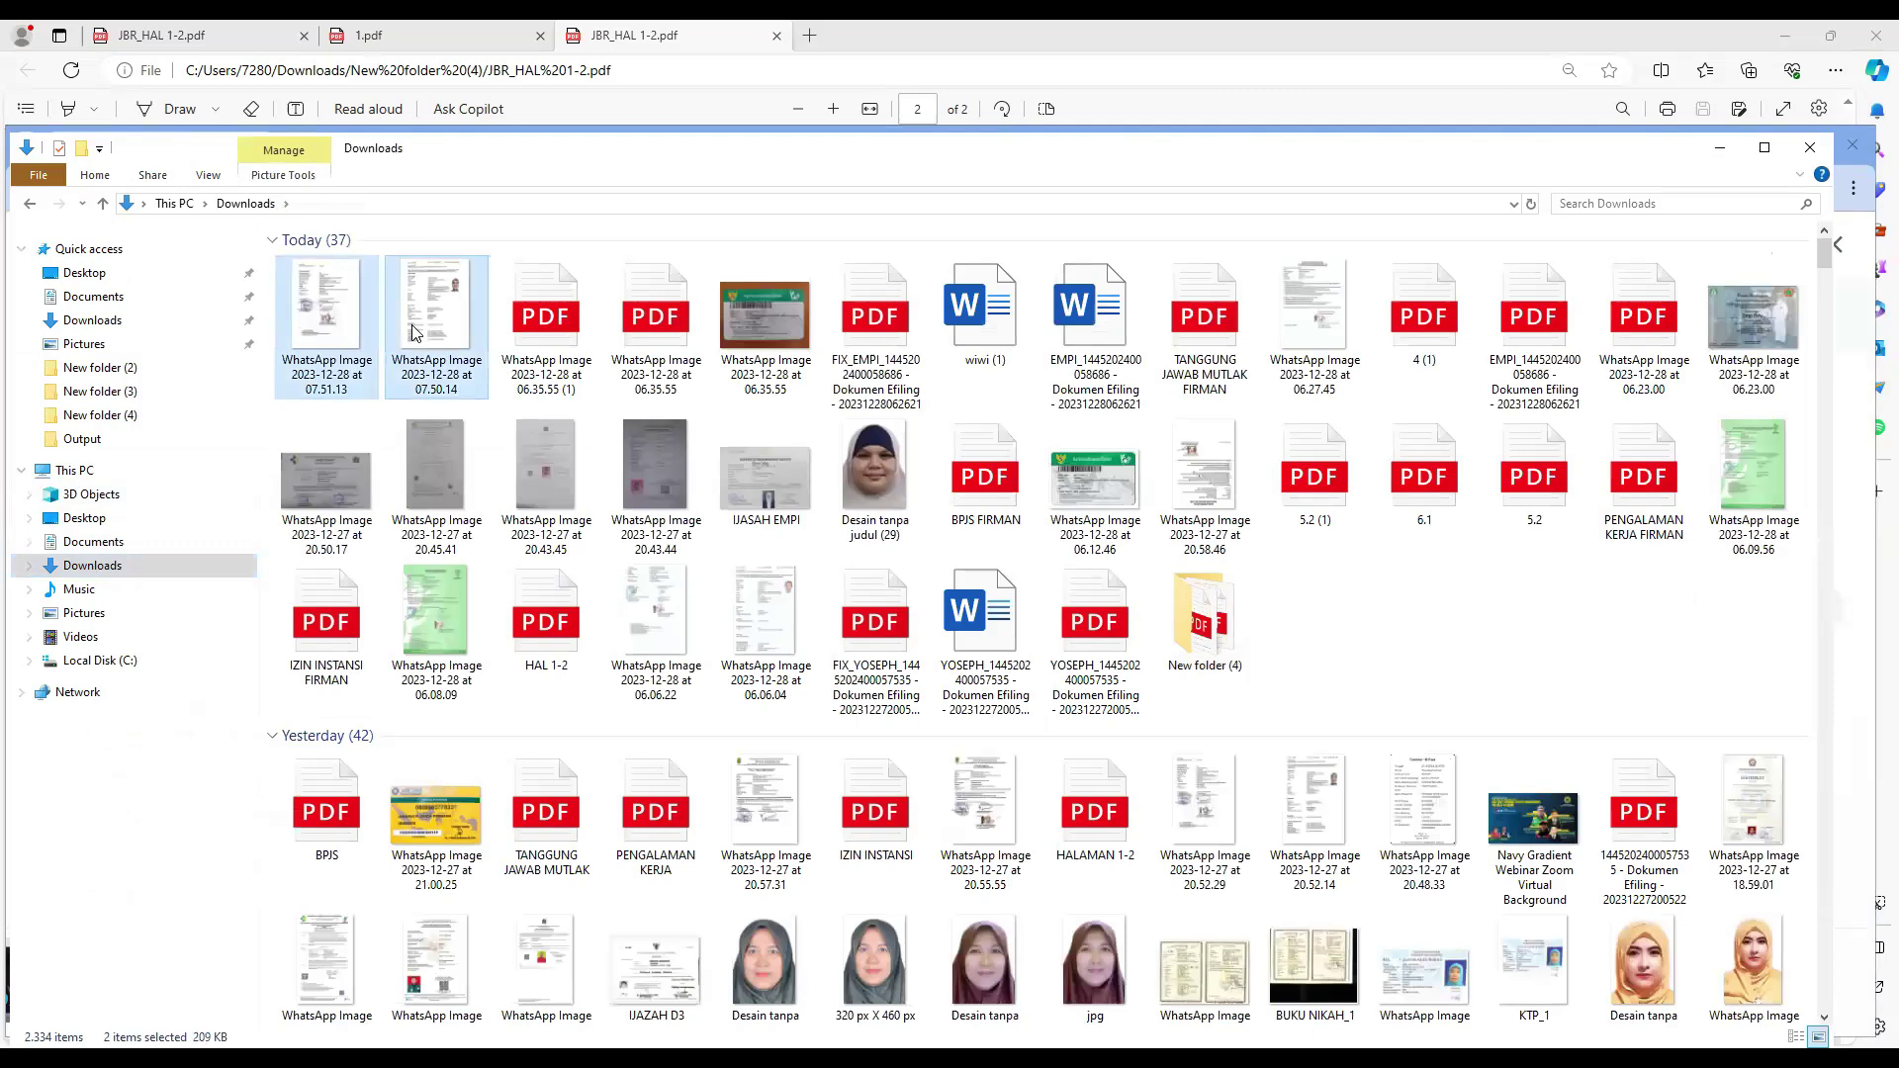
right_click(414, 333)
left_click(473, 724)
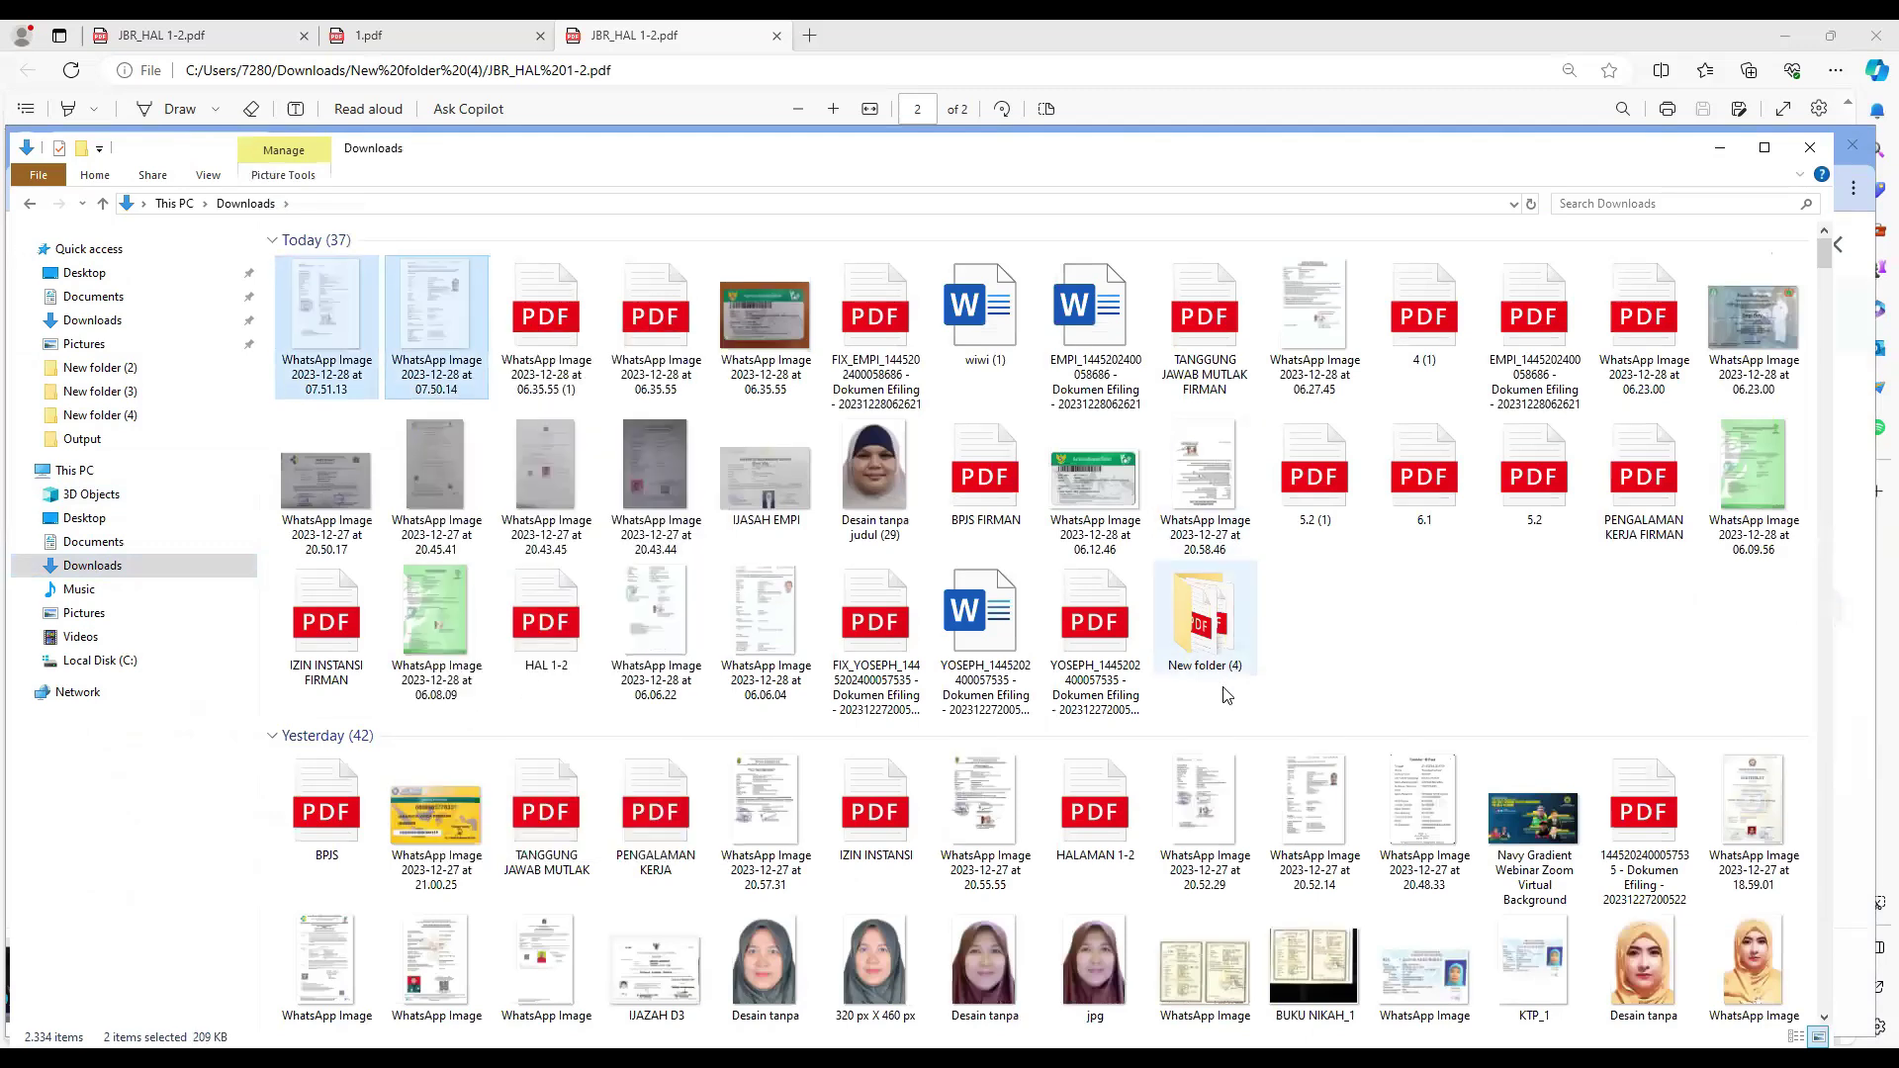
double_click(1223, 665)
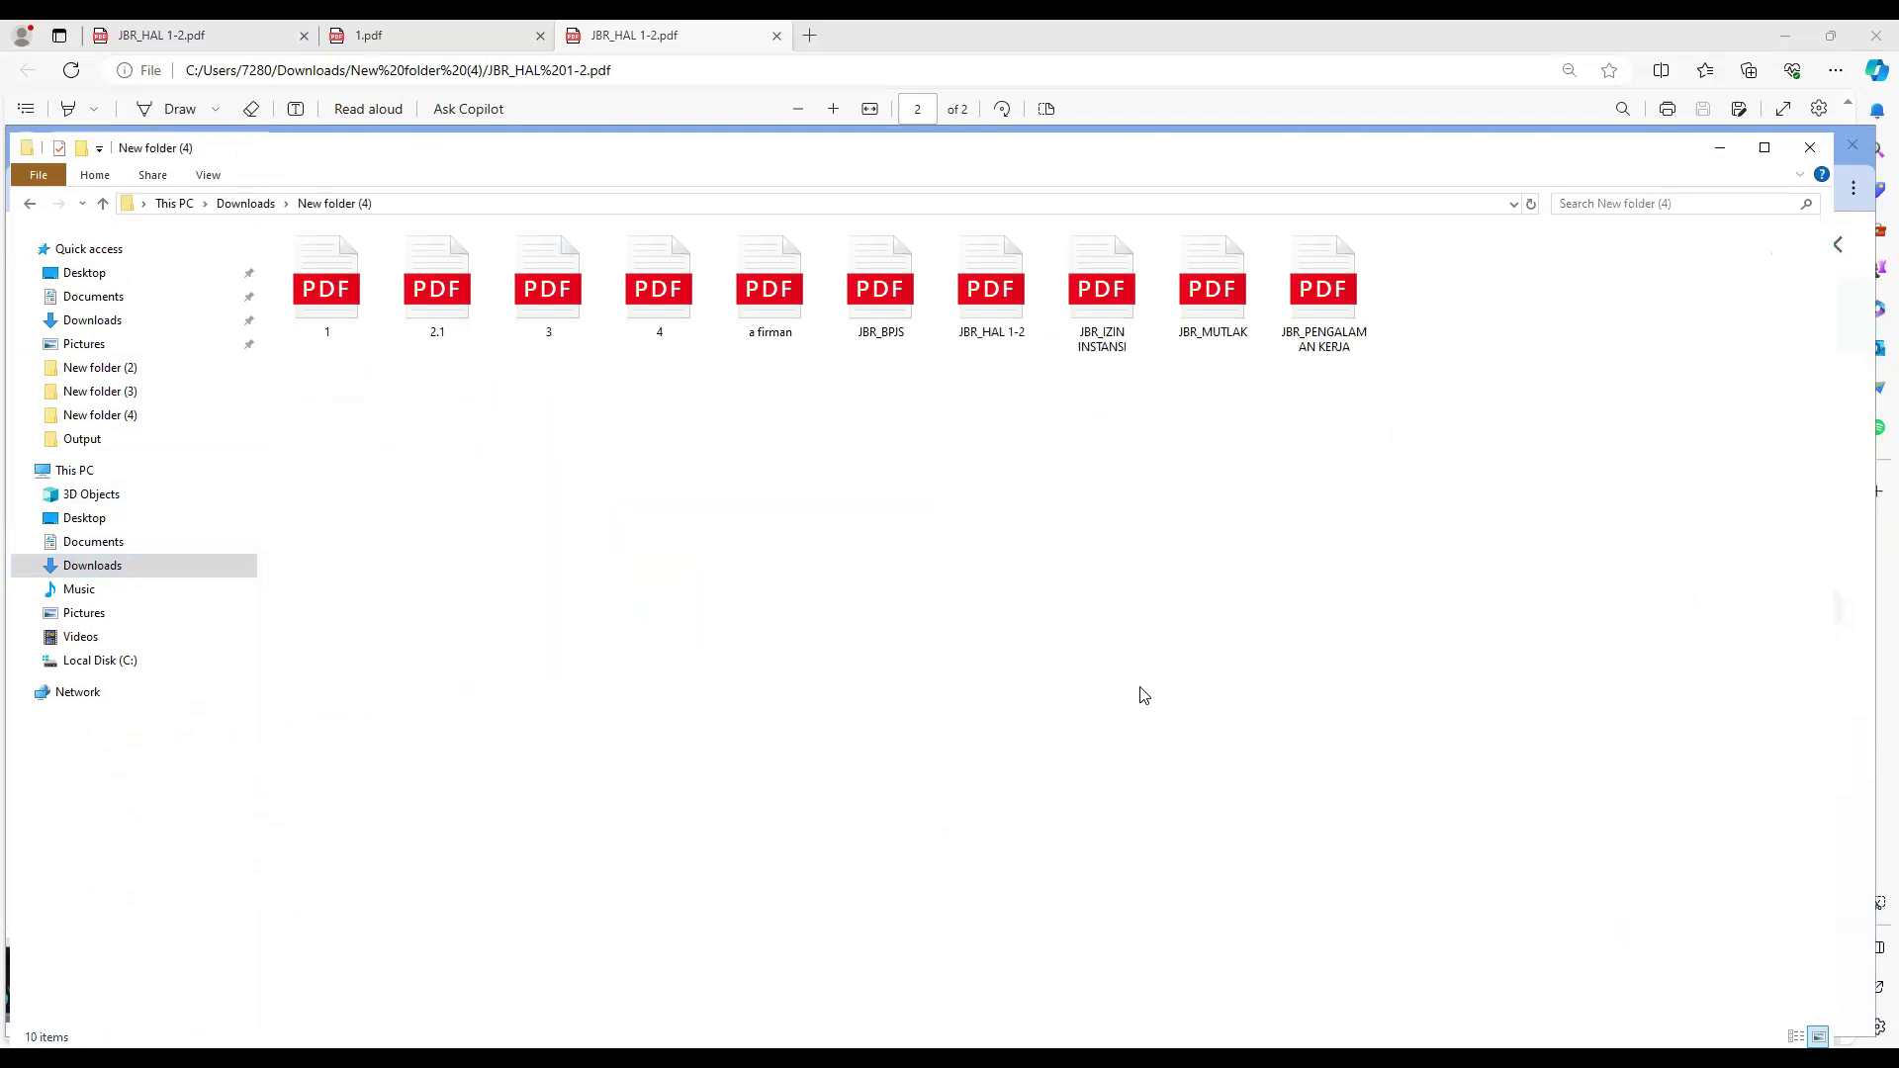
key("ctrl+v")
left_click(1439, 304)
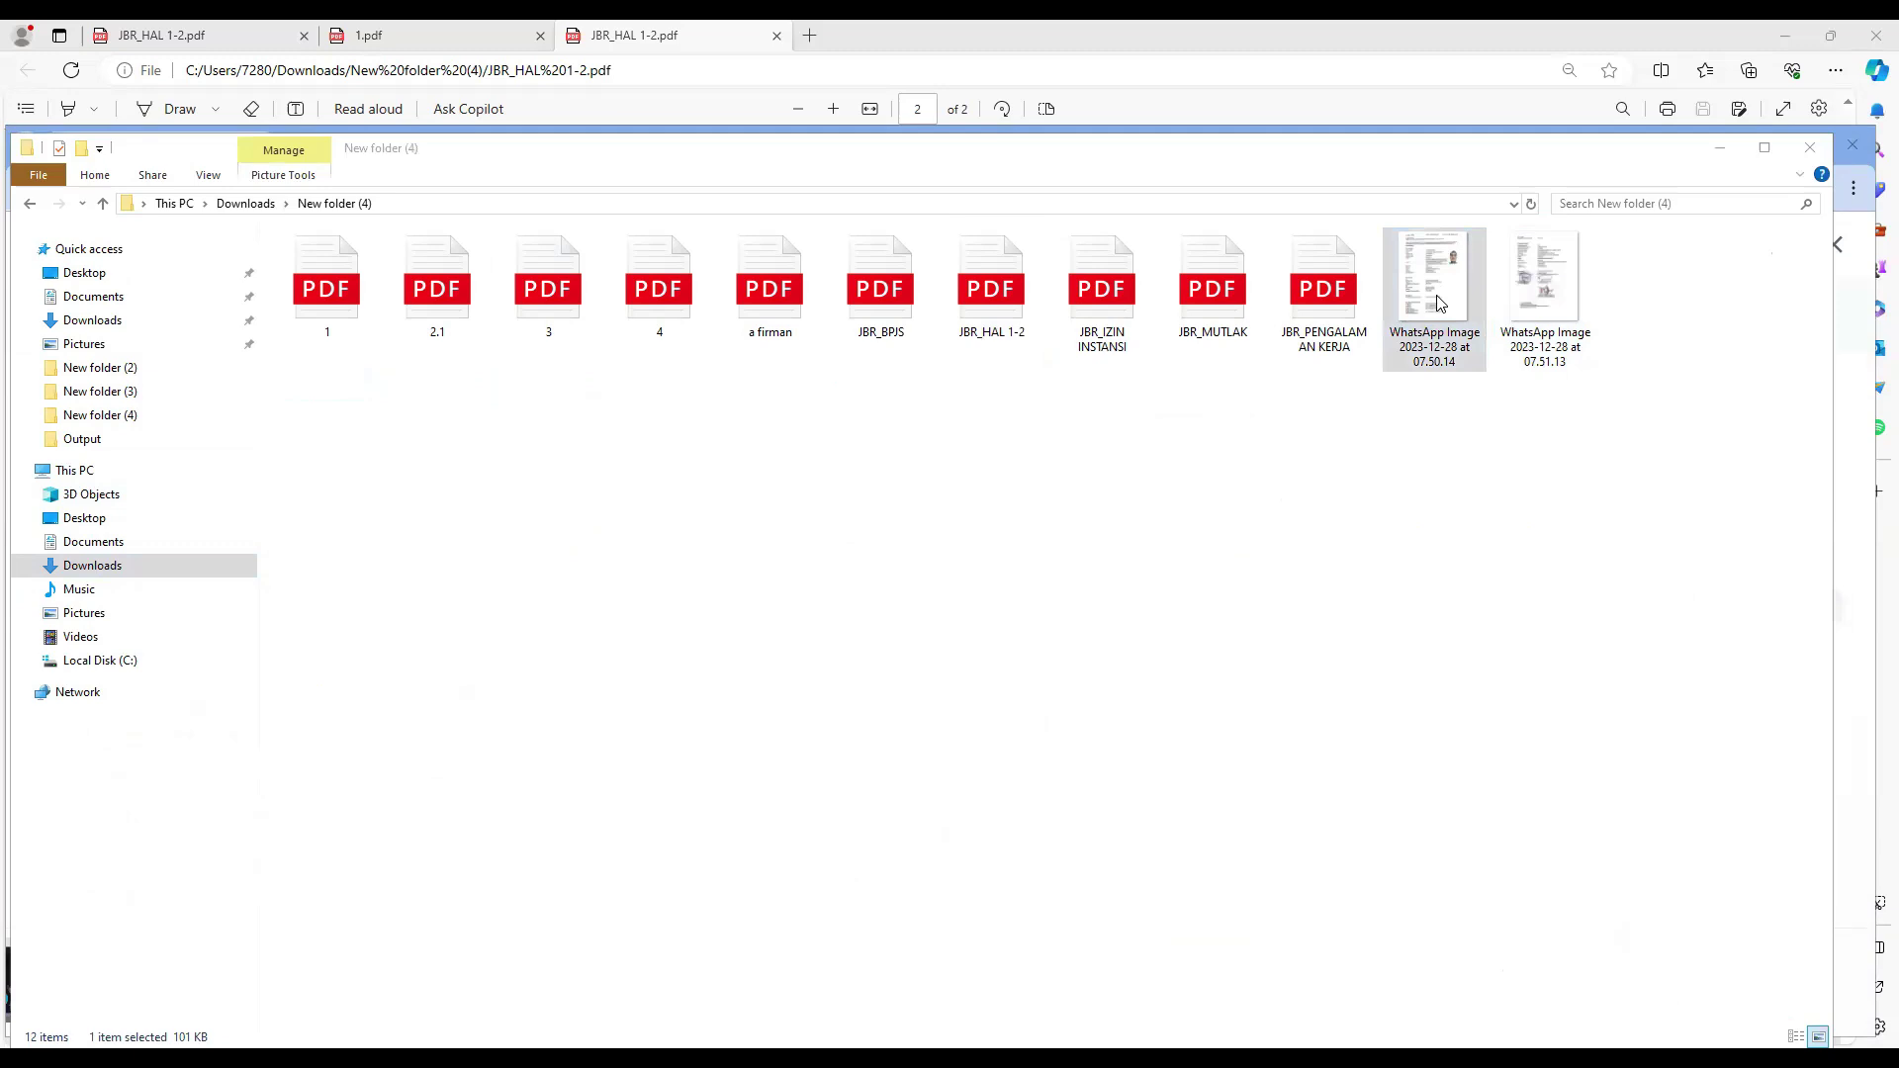
left_click(1580, 299)
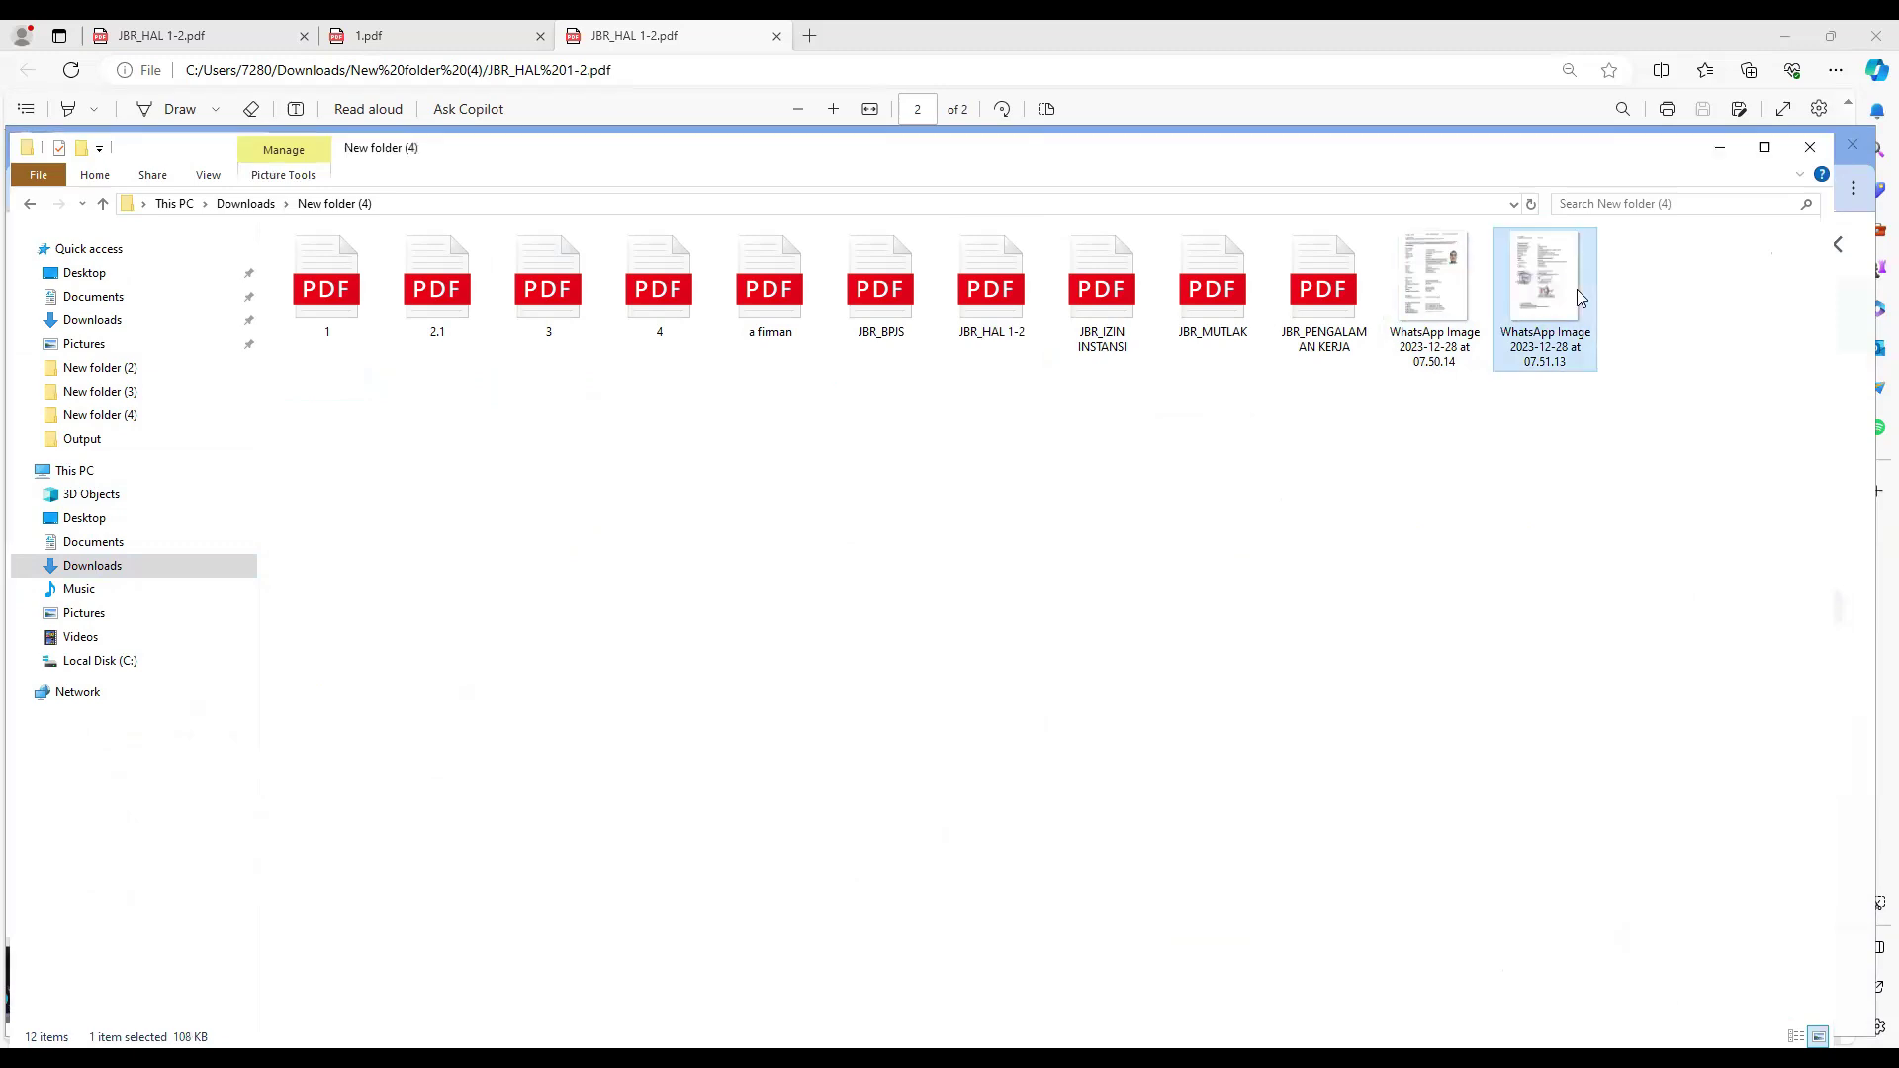
Switch to Chrome, close the WhatsApp image preview, and open google.com in a new tab.
left_click(1415, 158)
key("alt+Tab")
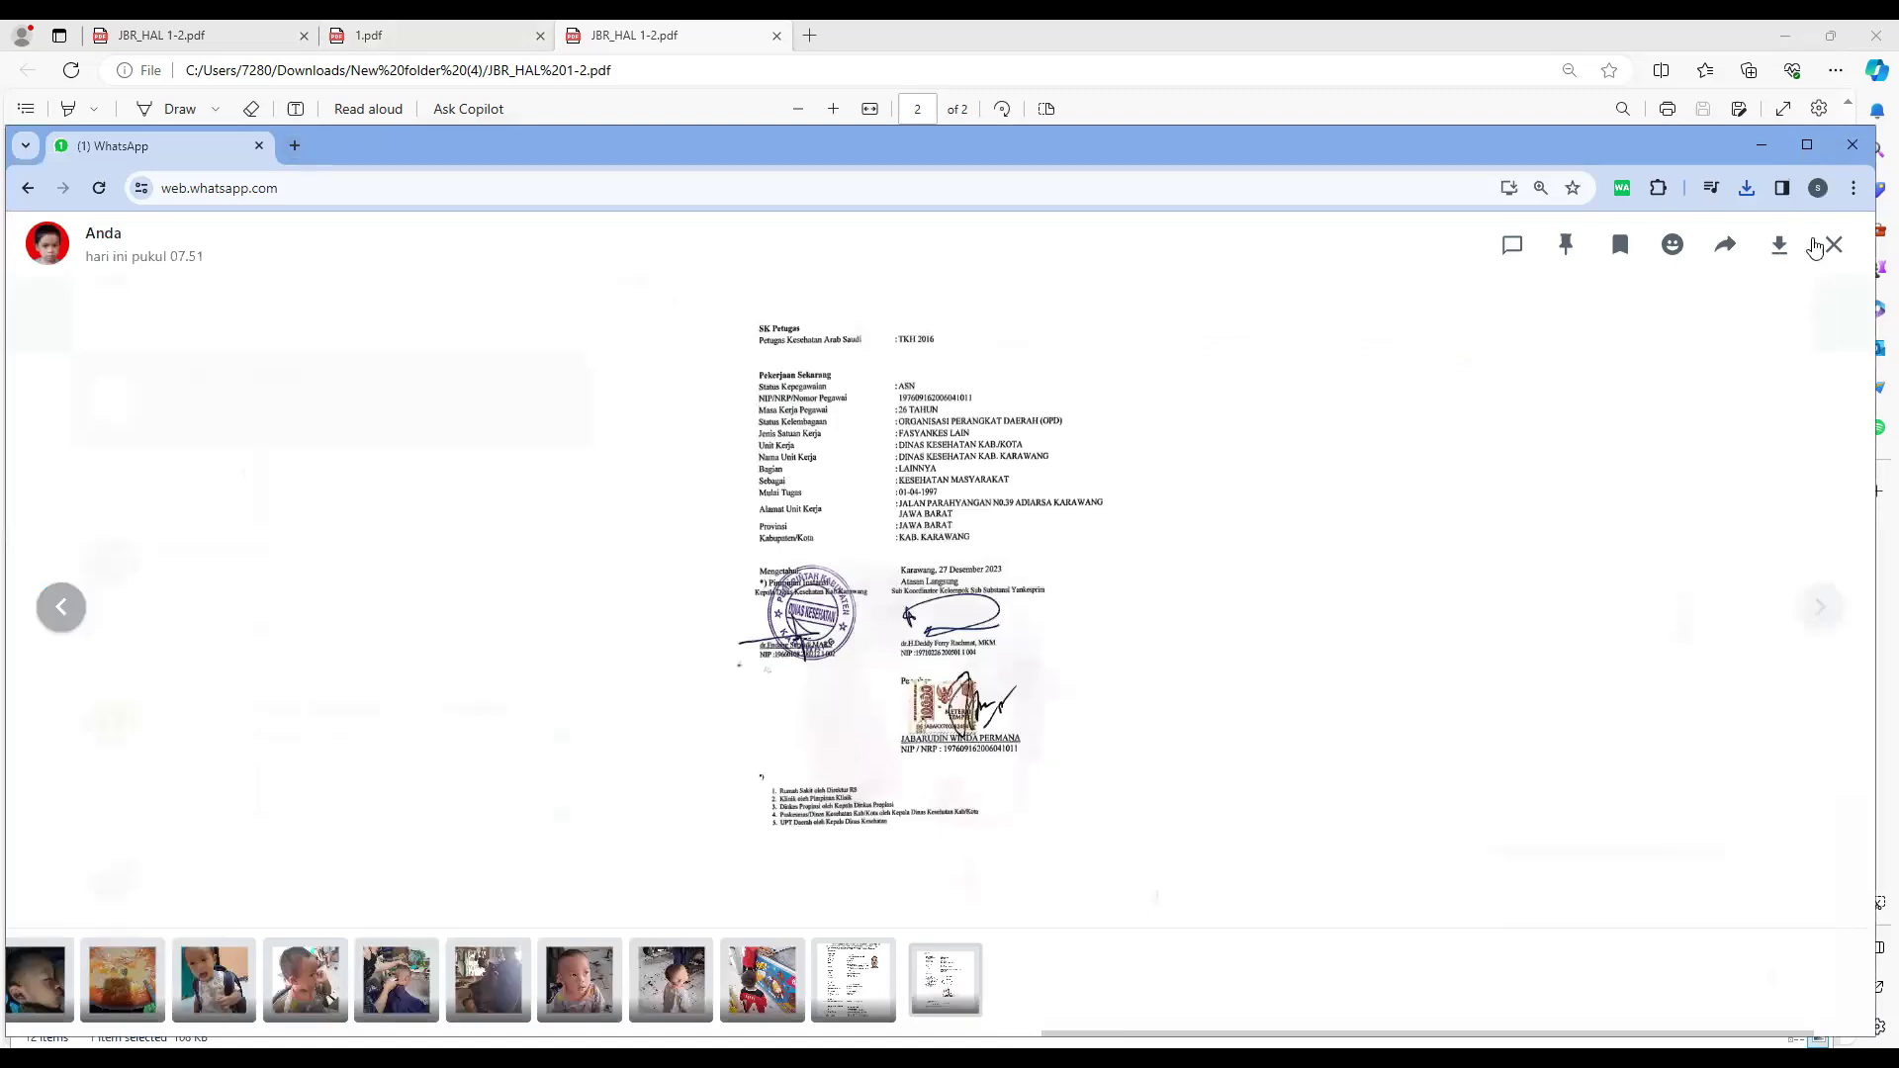
left_click(1834, 244)
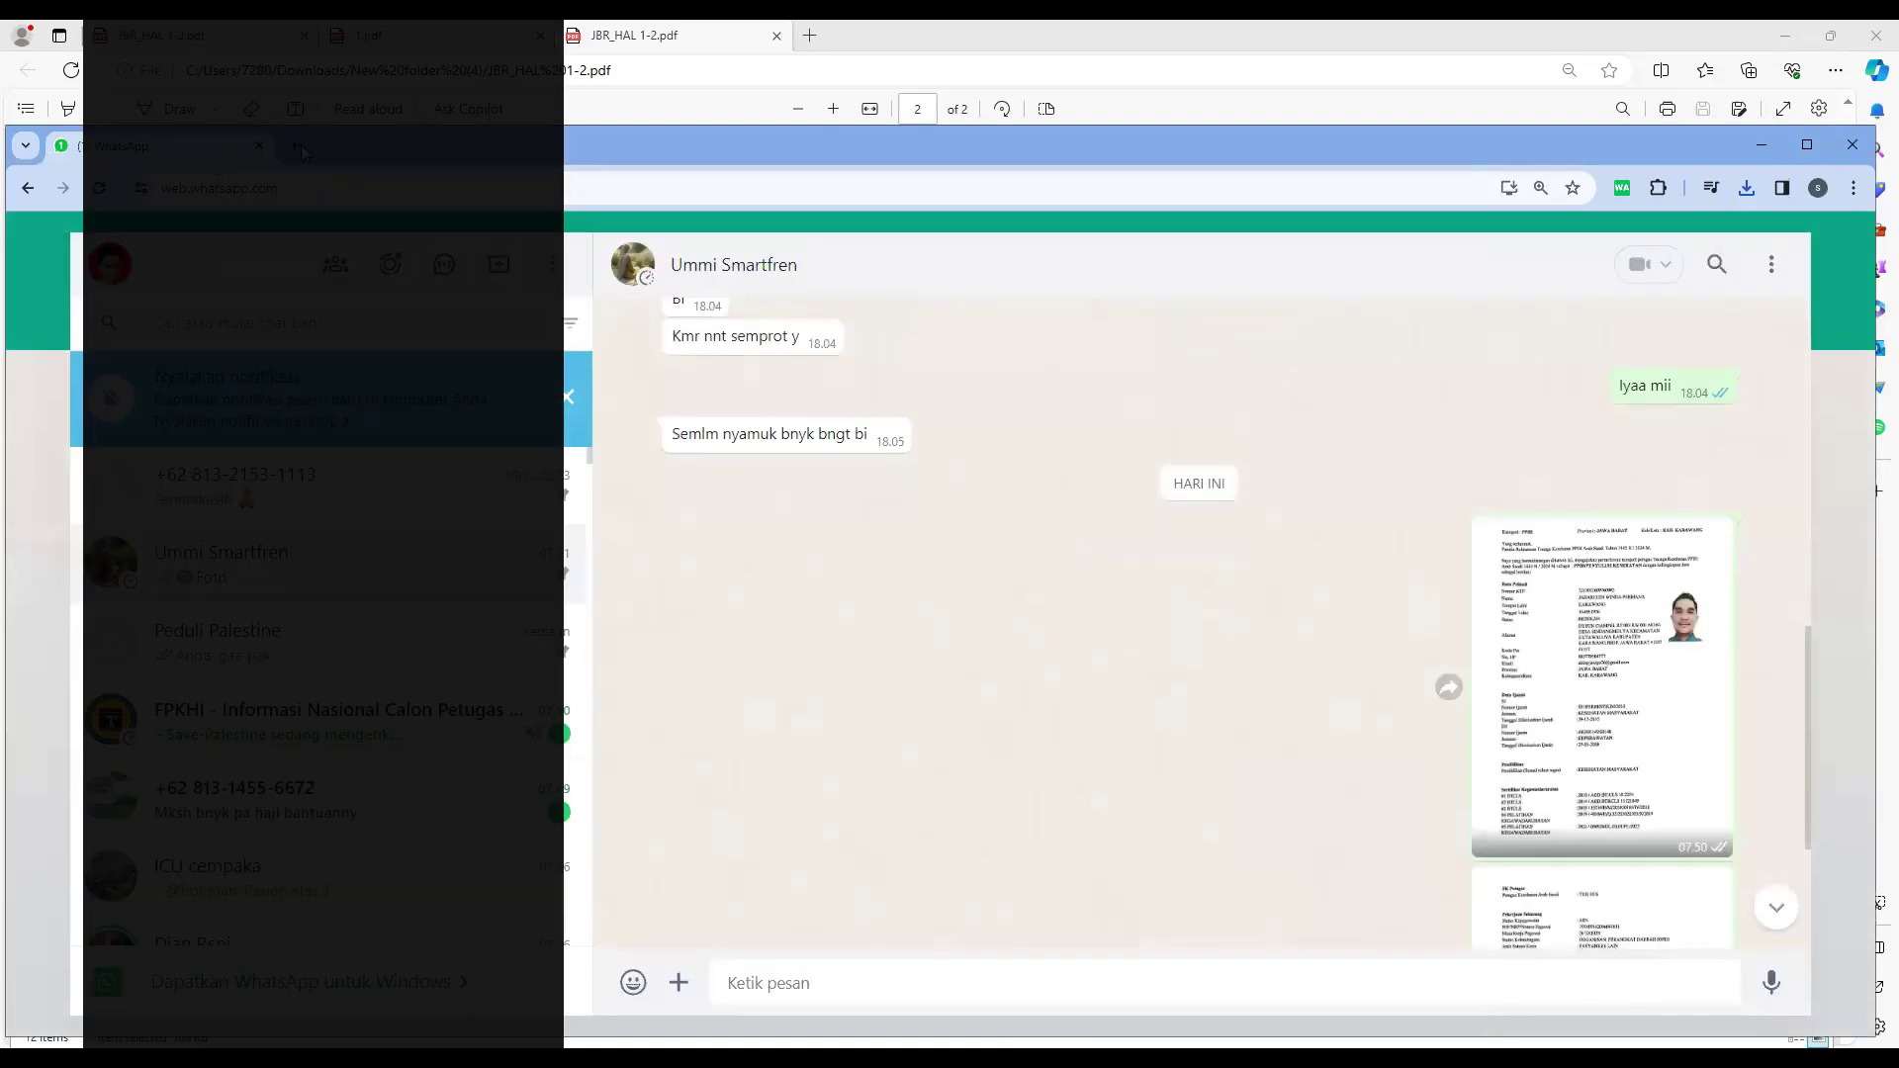
left_click(297, 144)
type("go")
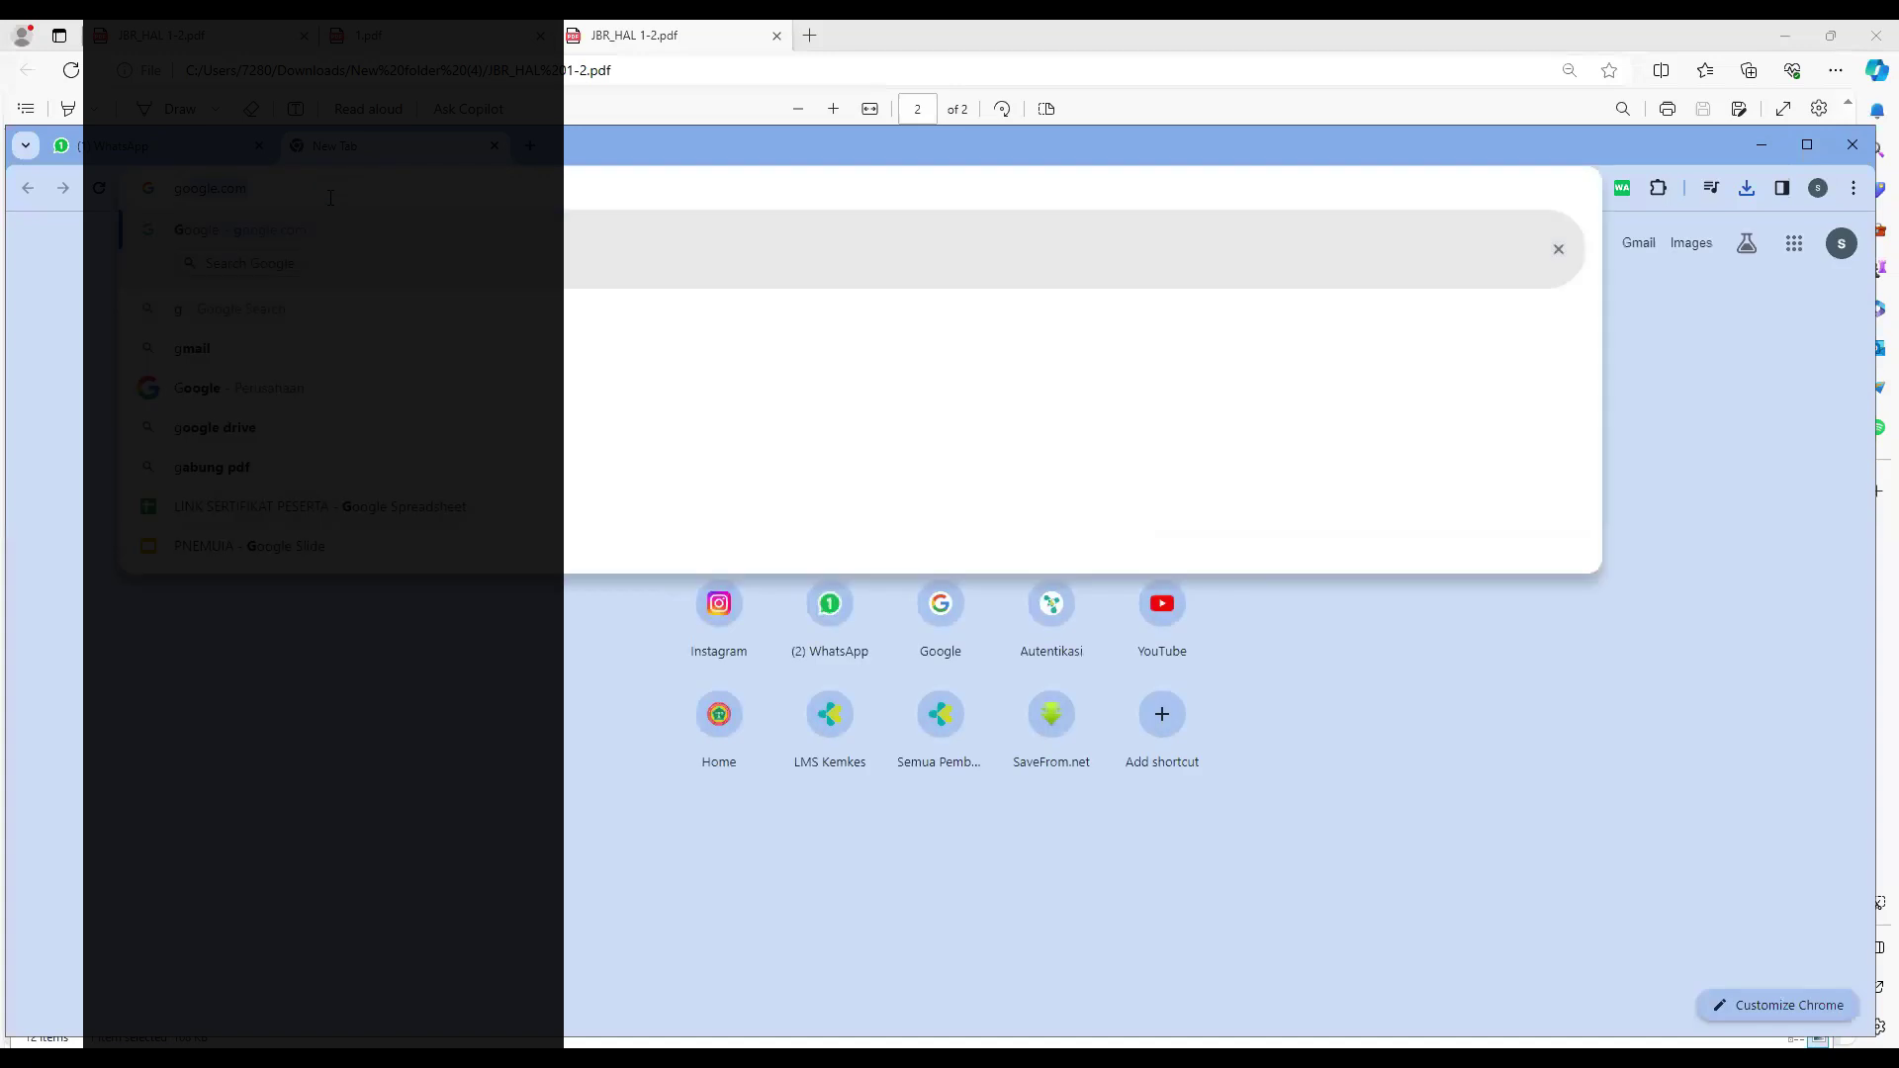
type("ogle.com")
key("Return")
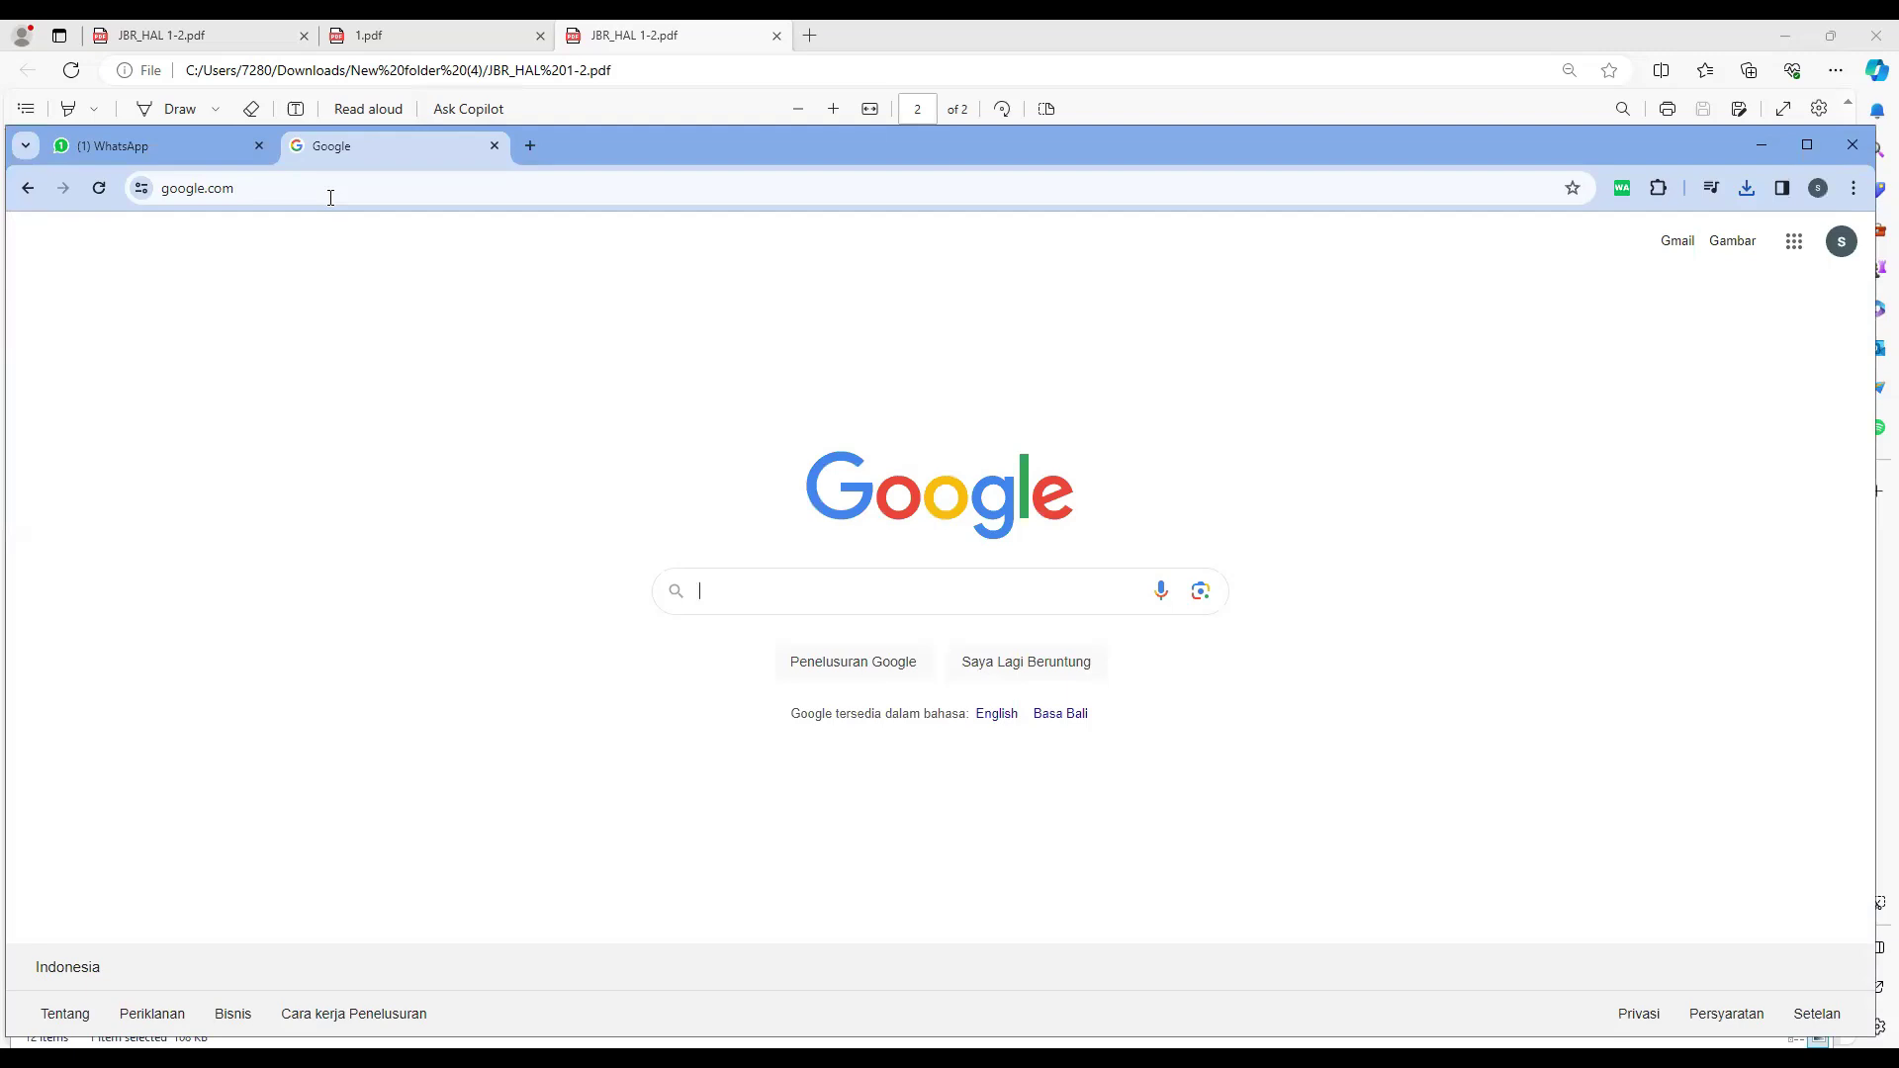
Search Google for "jpg to pdf" and open iLovePDF's JPG to PDF converter.
type("jp")
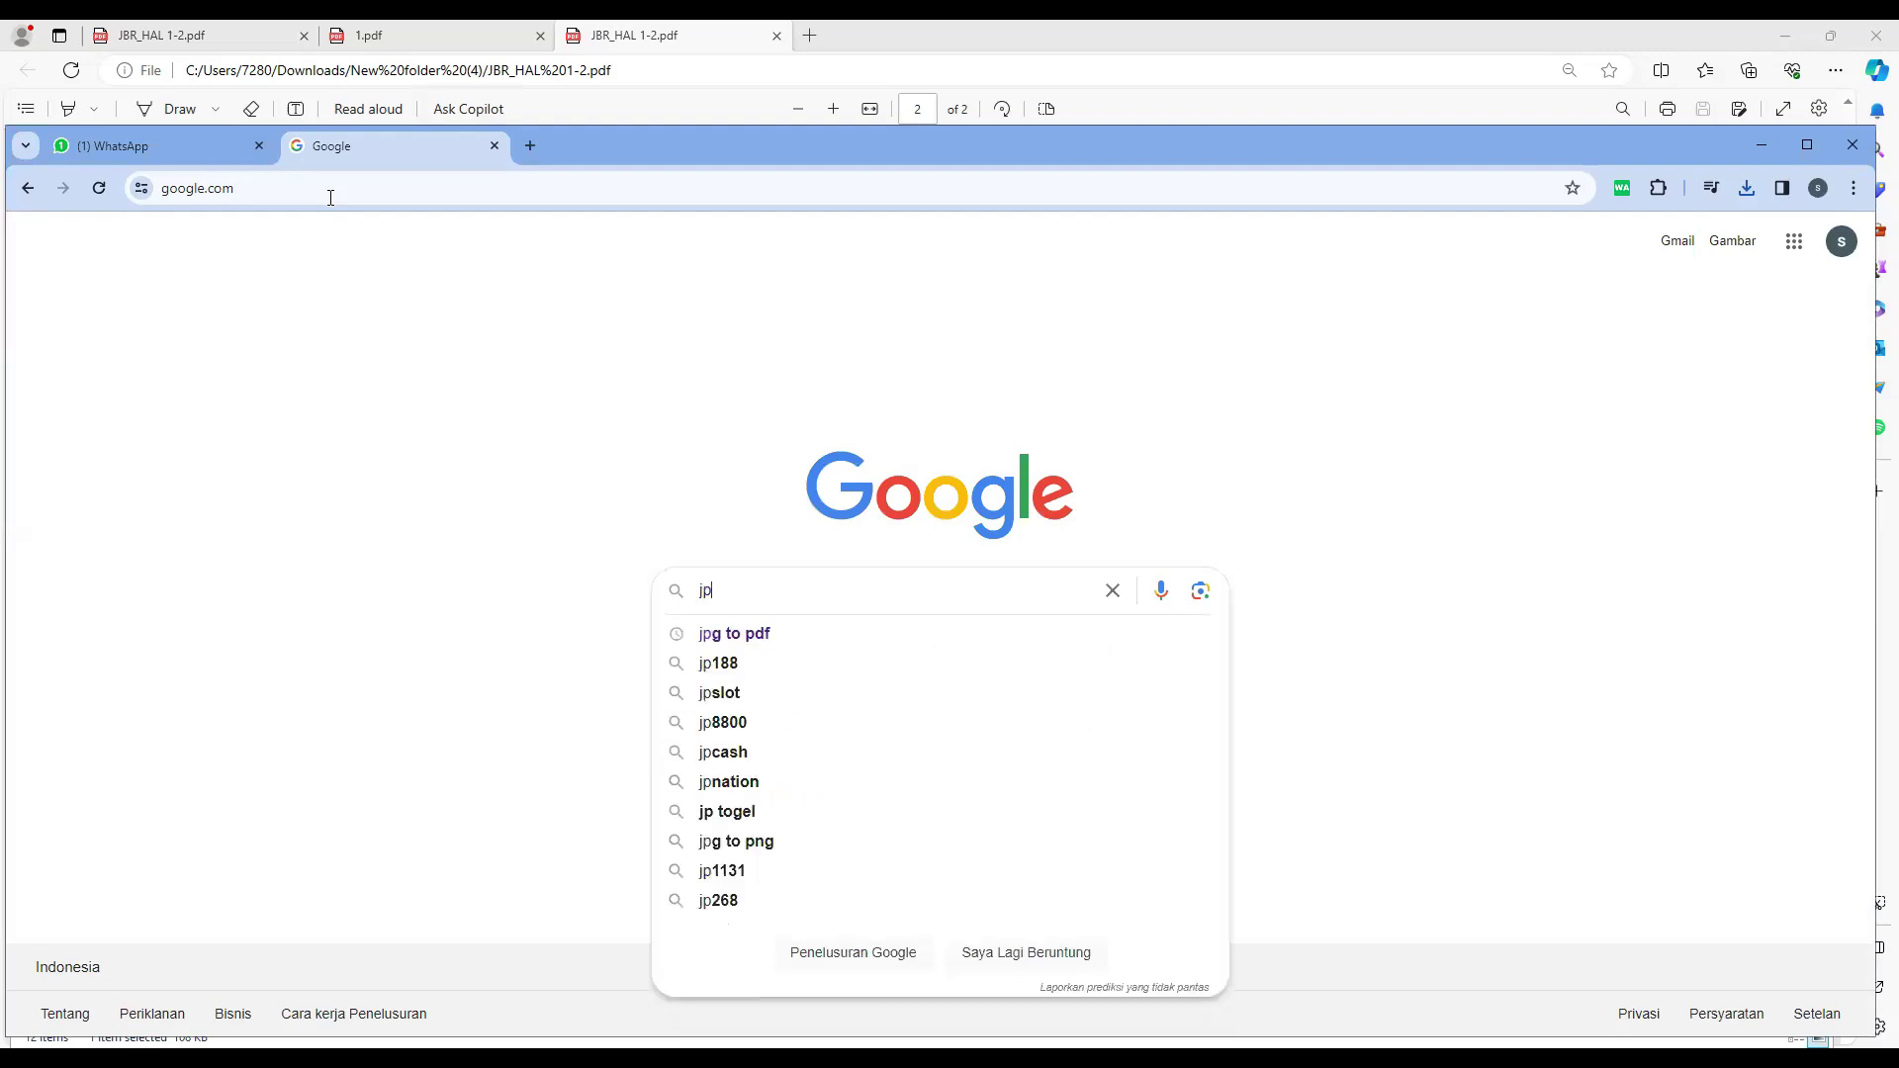
key("Down")
key("Return")
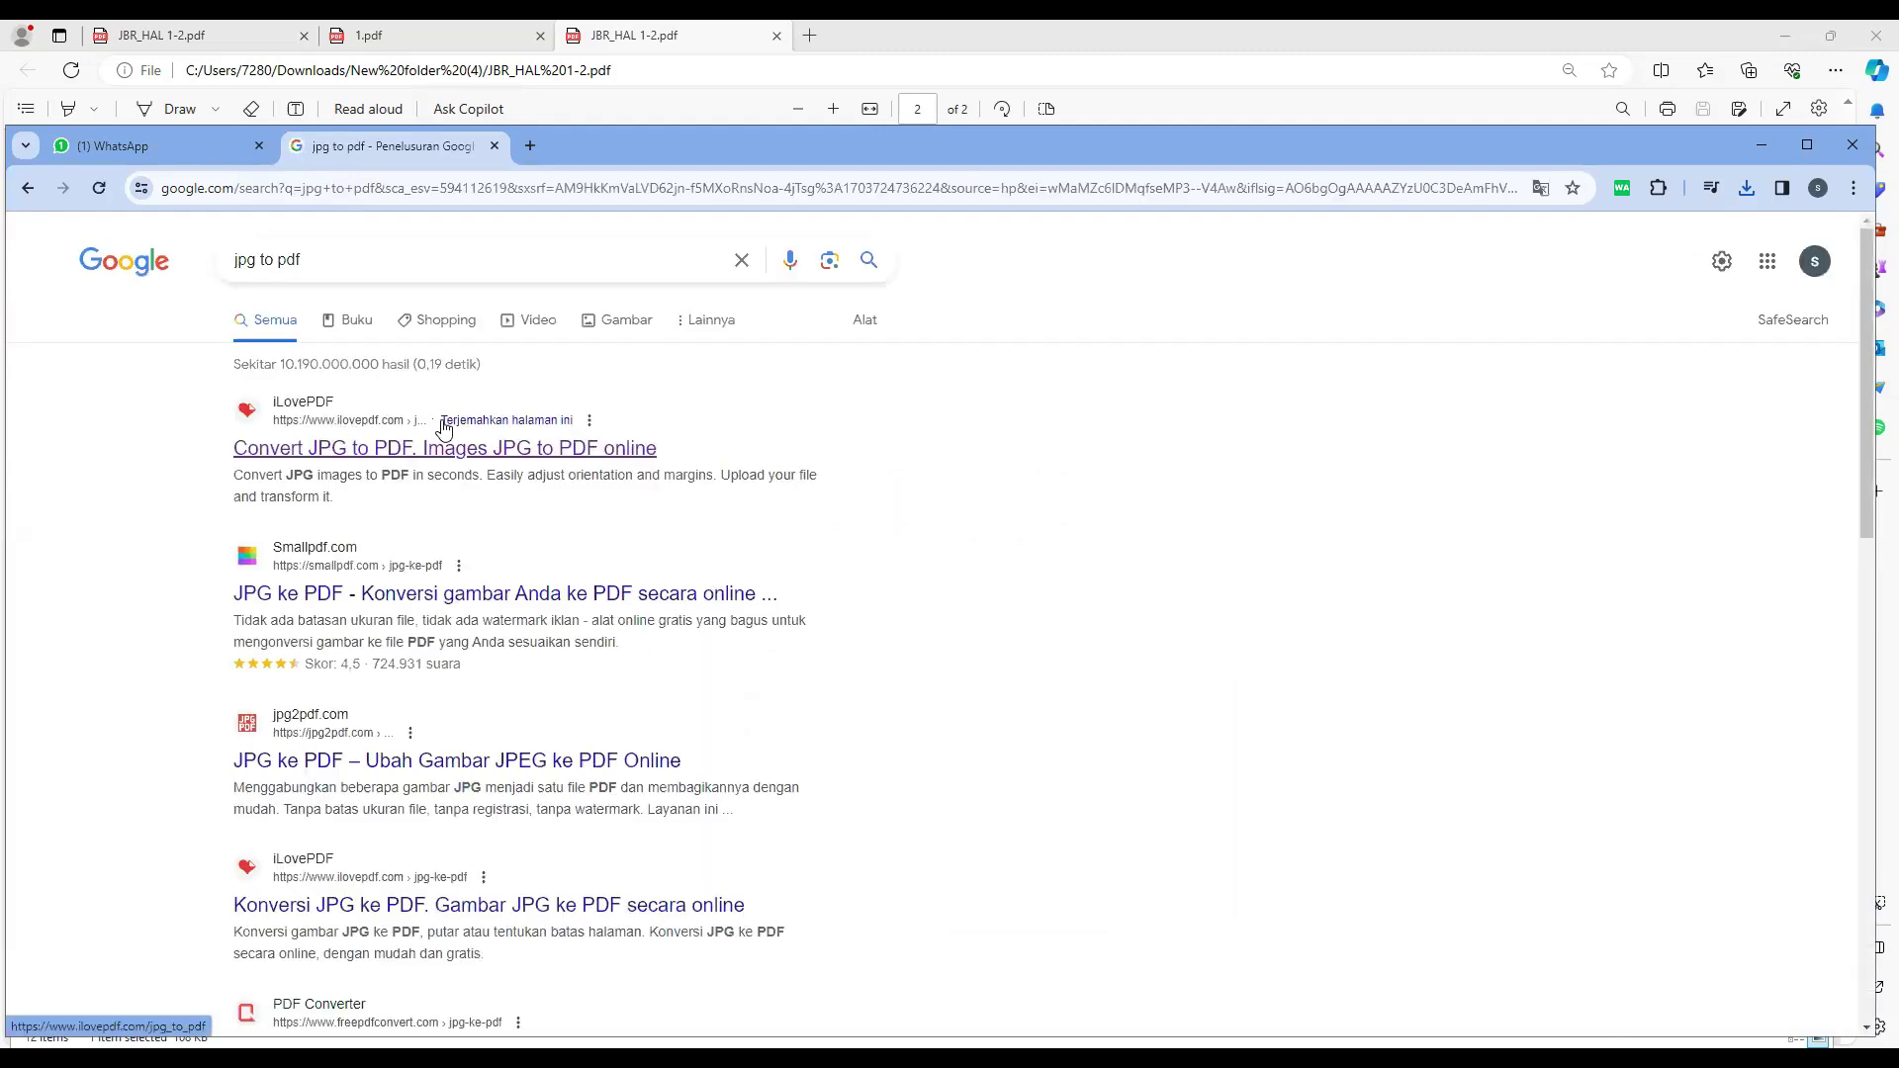
left_click(376, 438)
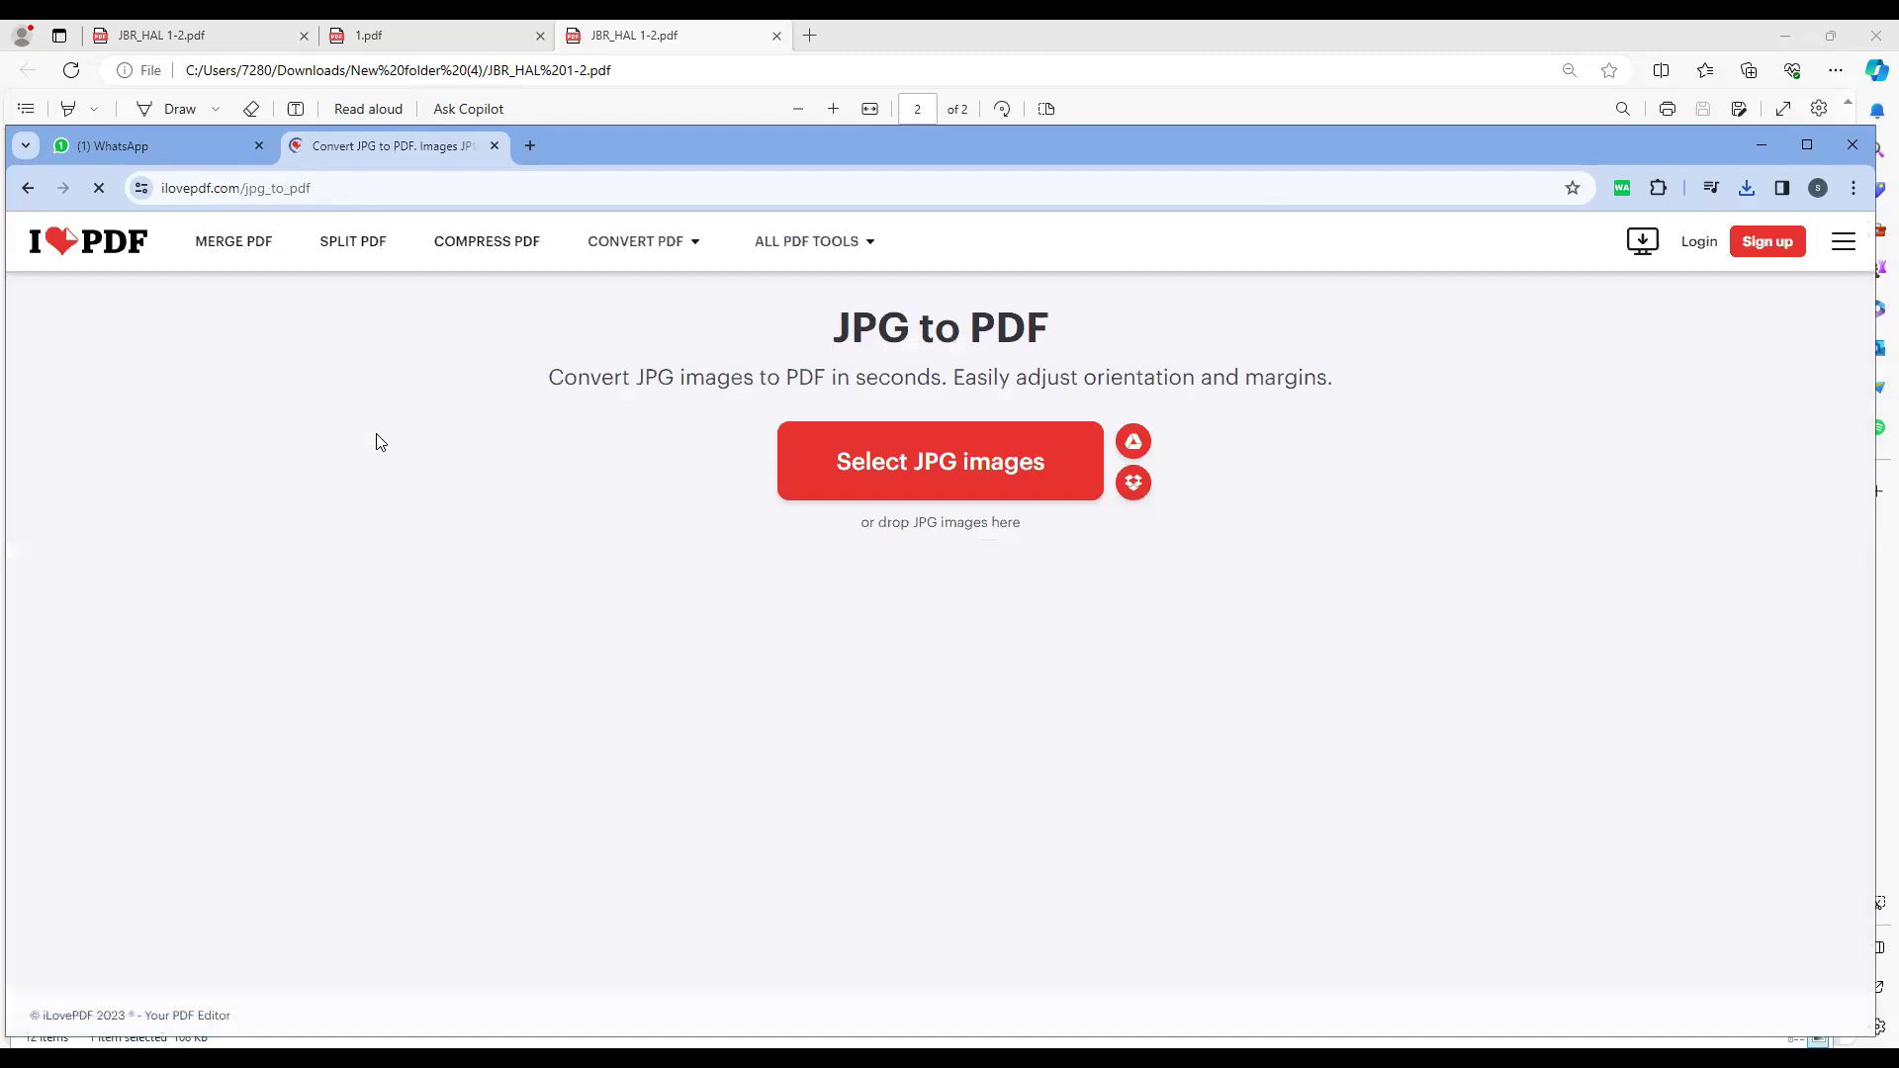
Upload both WhatsApp images from New folder (4) and convert them into one merged A4 portrait PDF without margins.
left_click(991, 465)
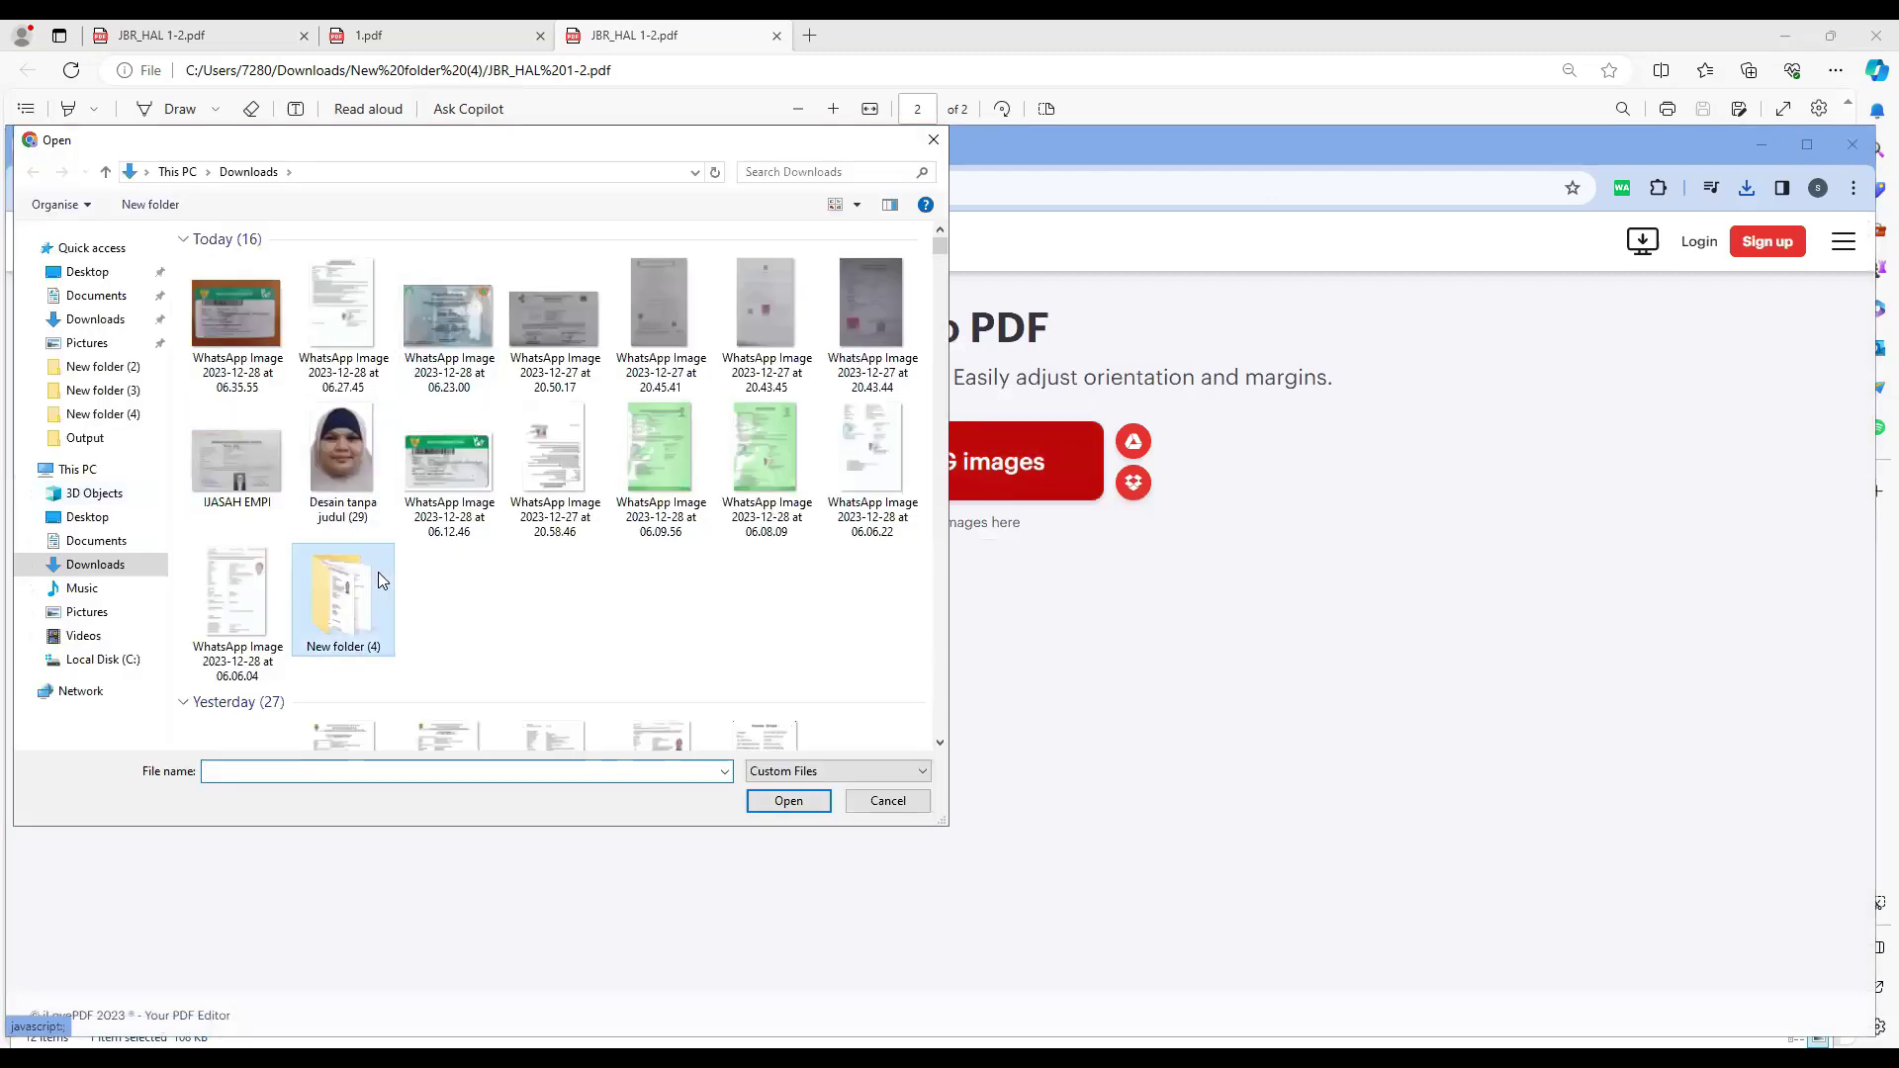
double_click(378, 572)
key("ctrl+a")
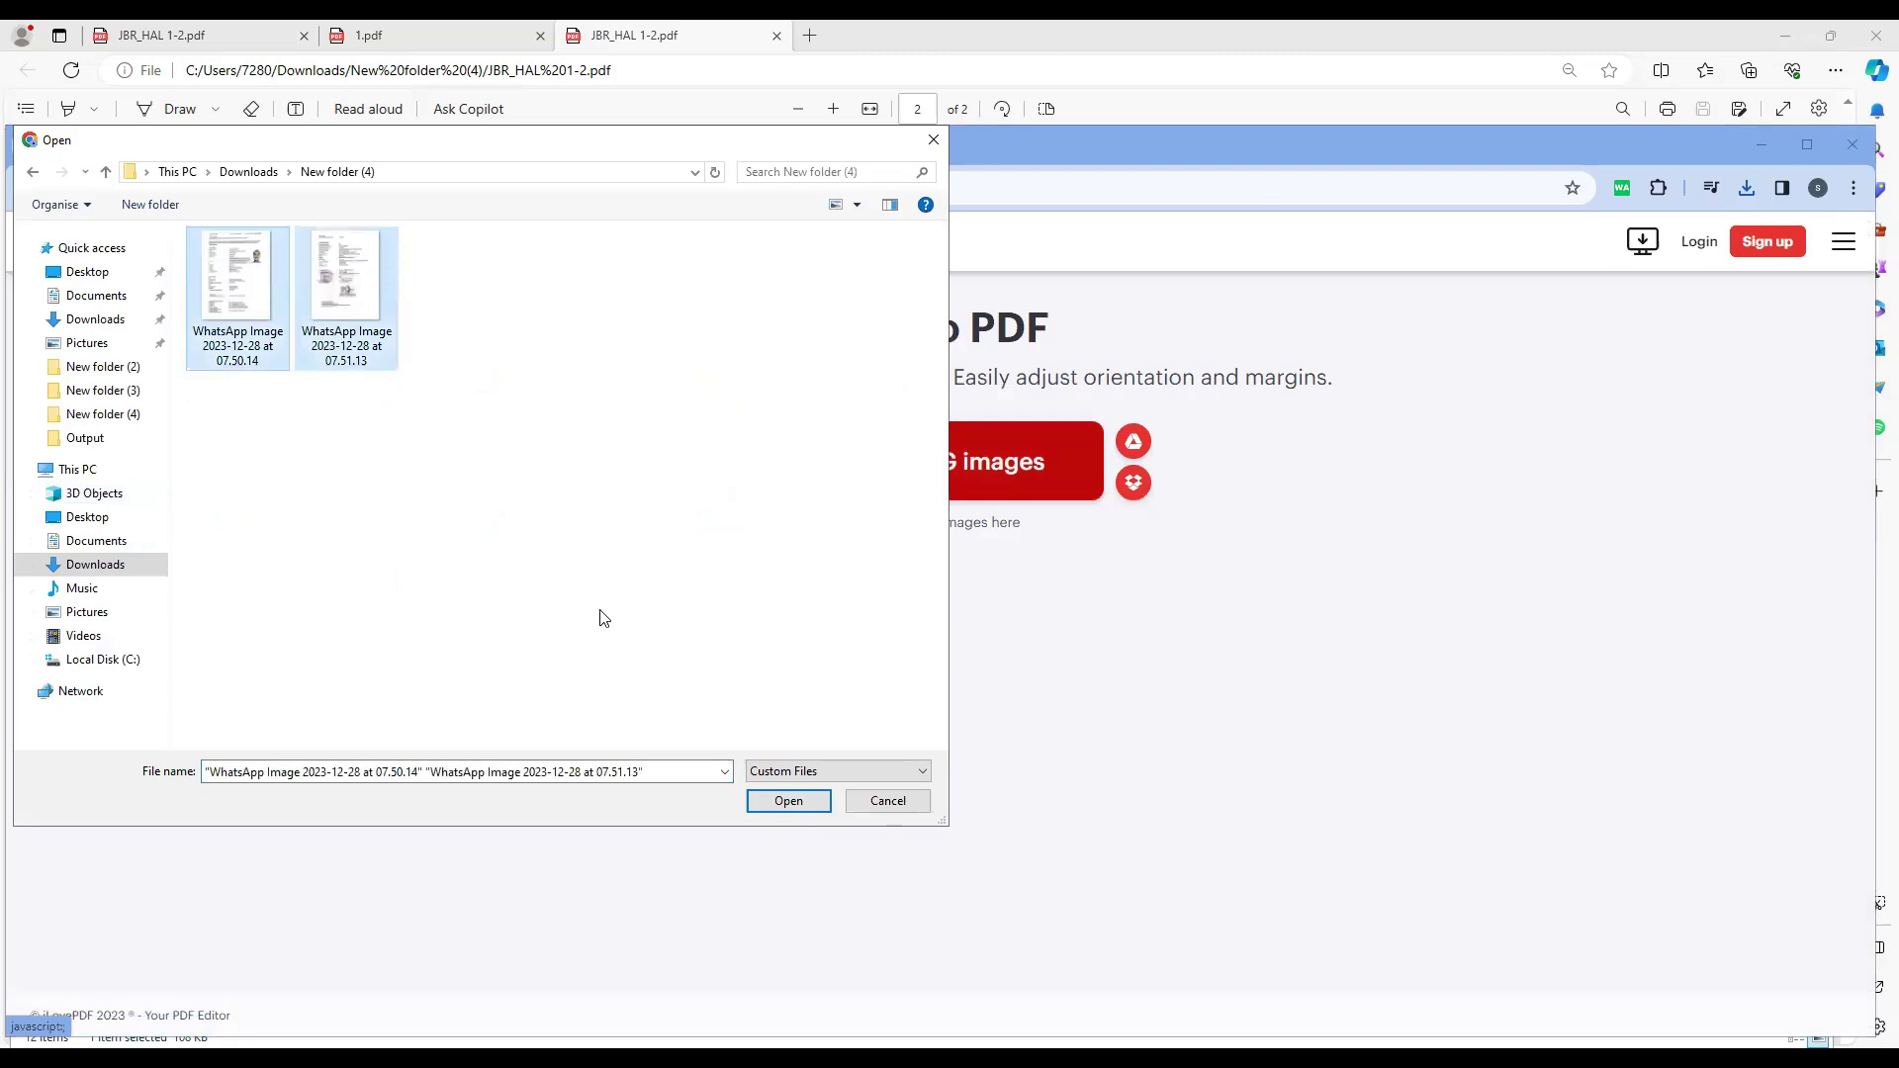
left_click(788, 801)
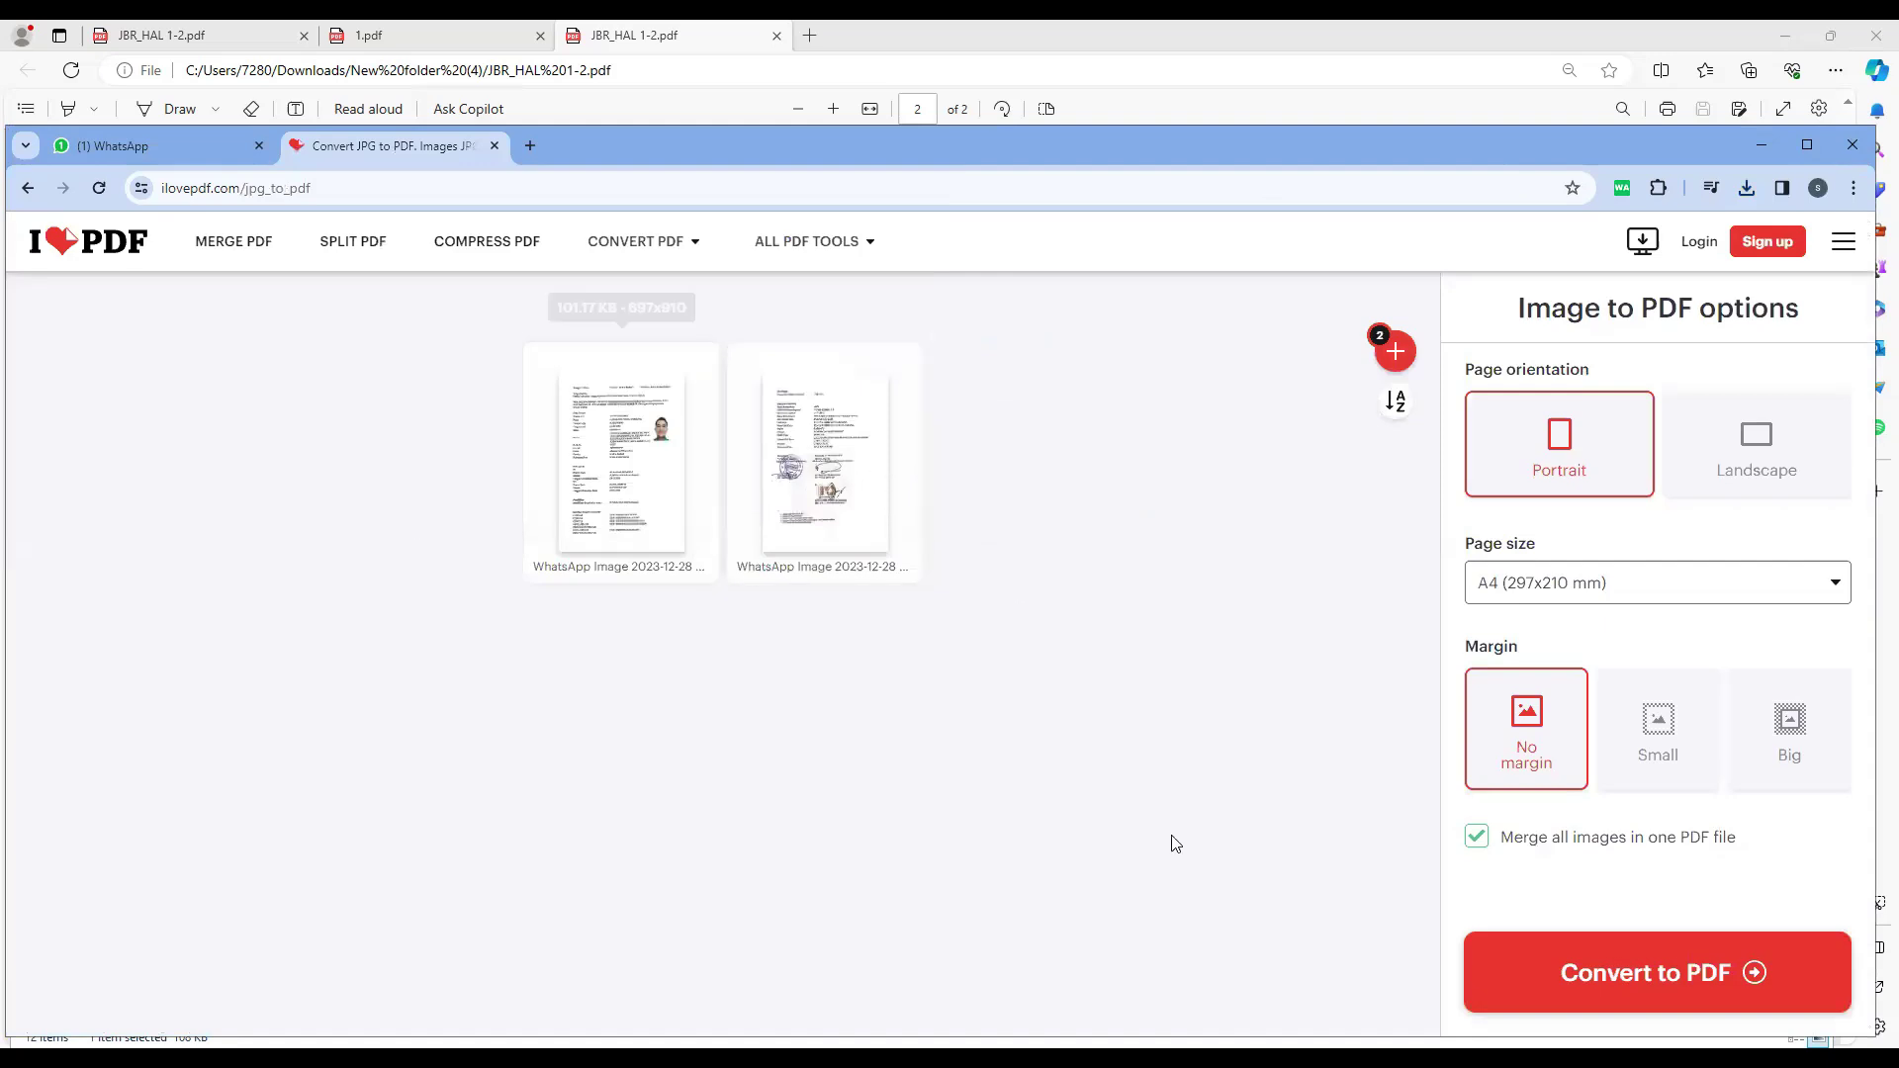
left_click(1583, 973)
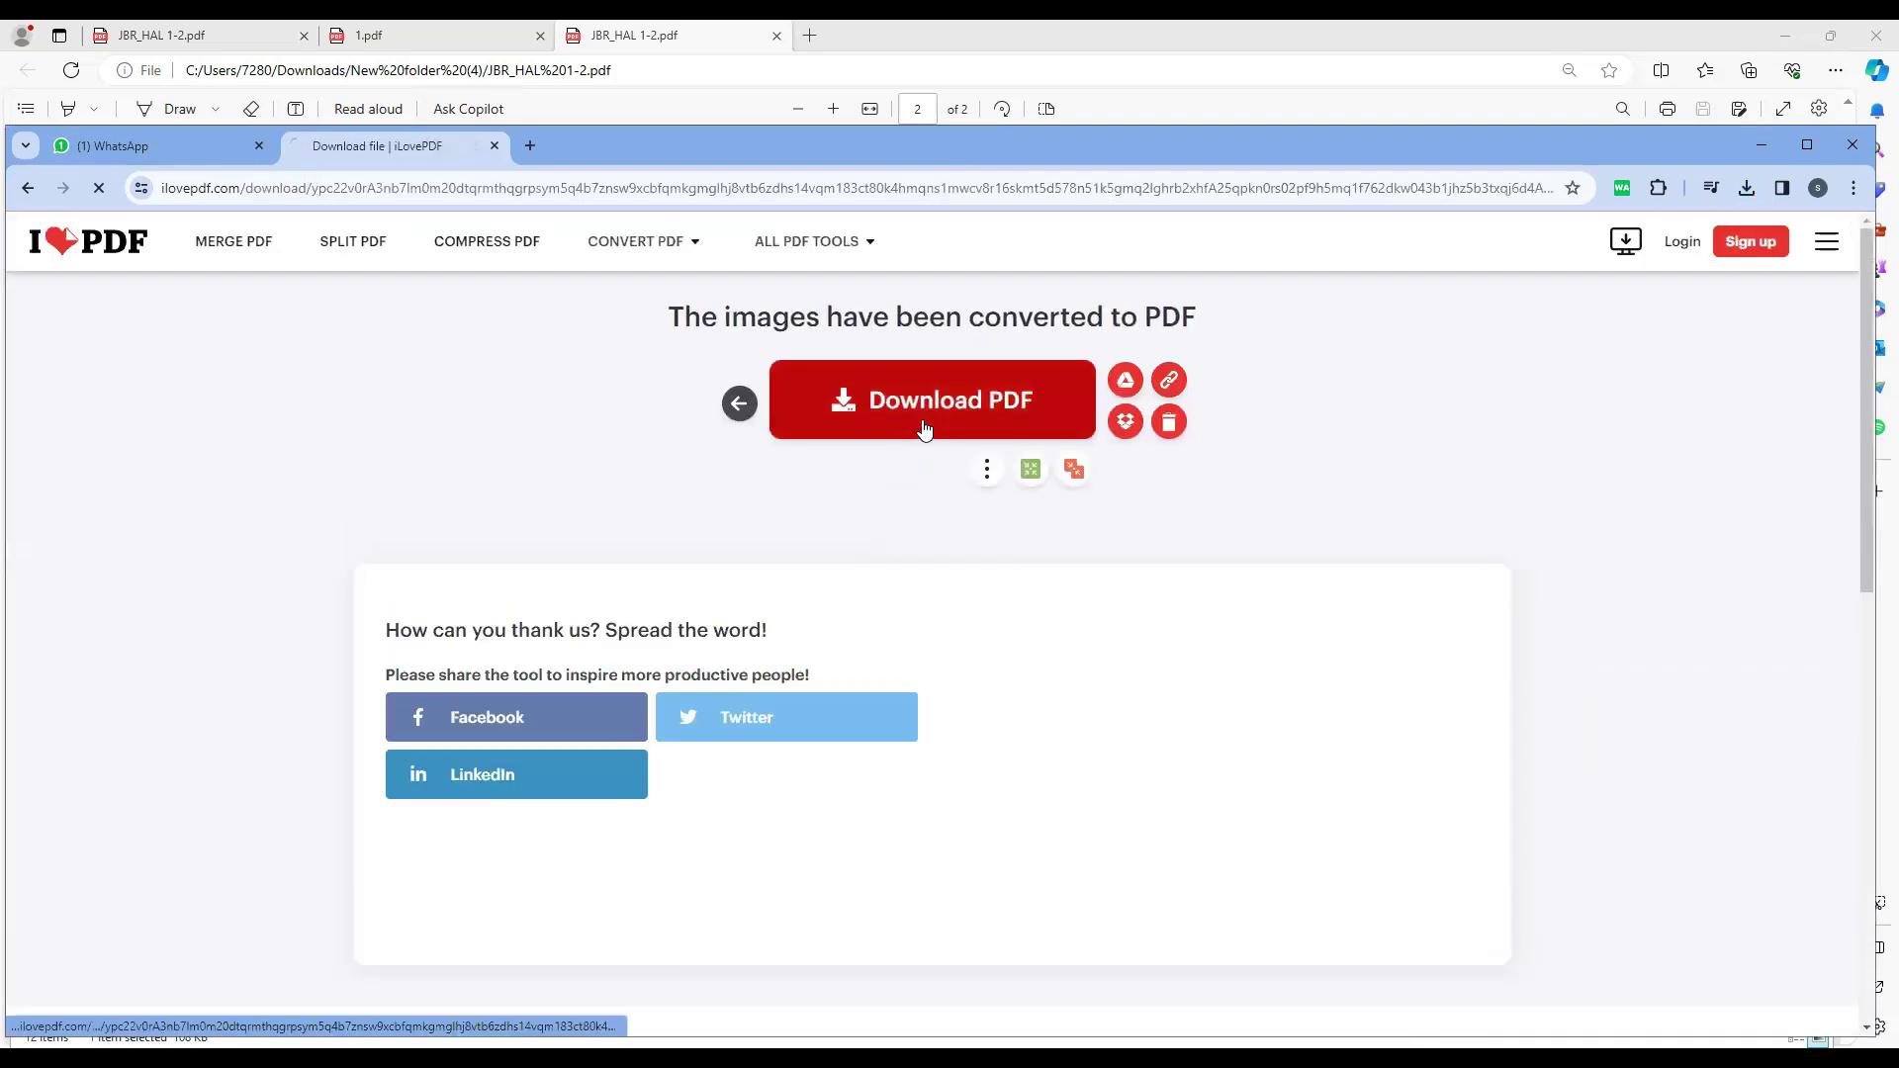
Download the converted PDF and move it from Downloads into New folder (4).
left_click(924, 428)
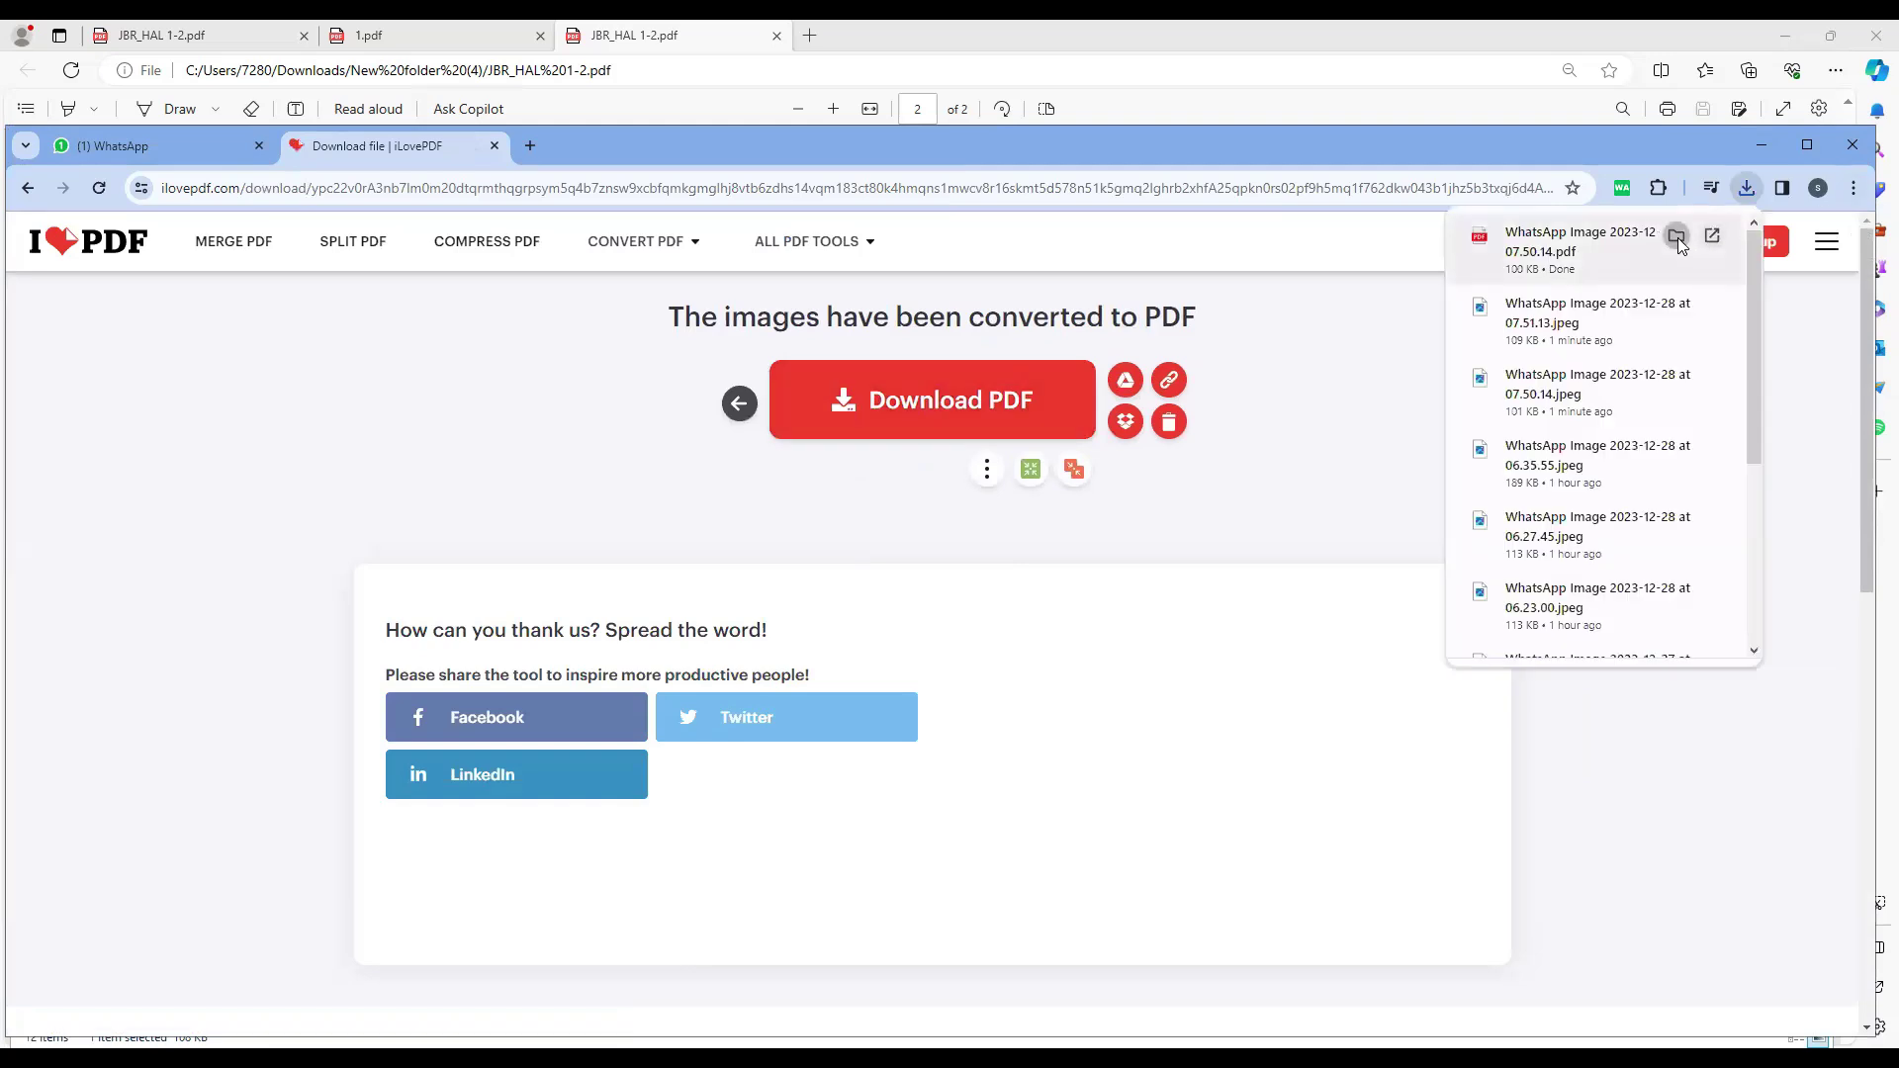
left_click(1678, 238)
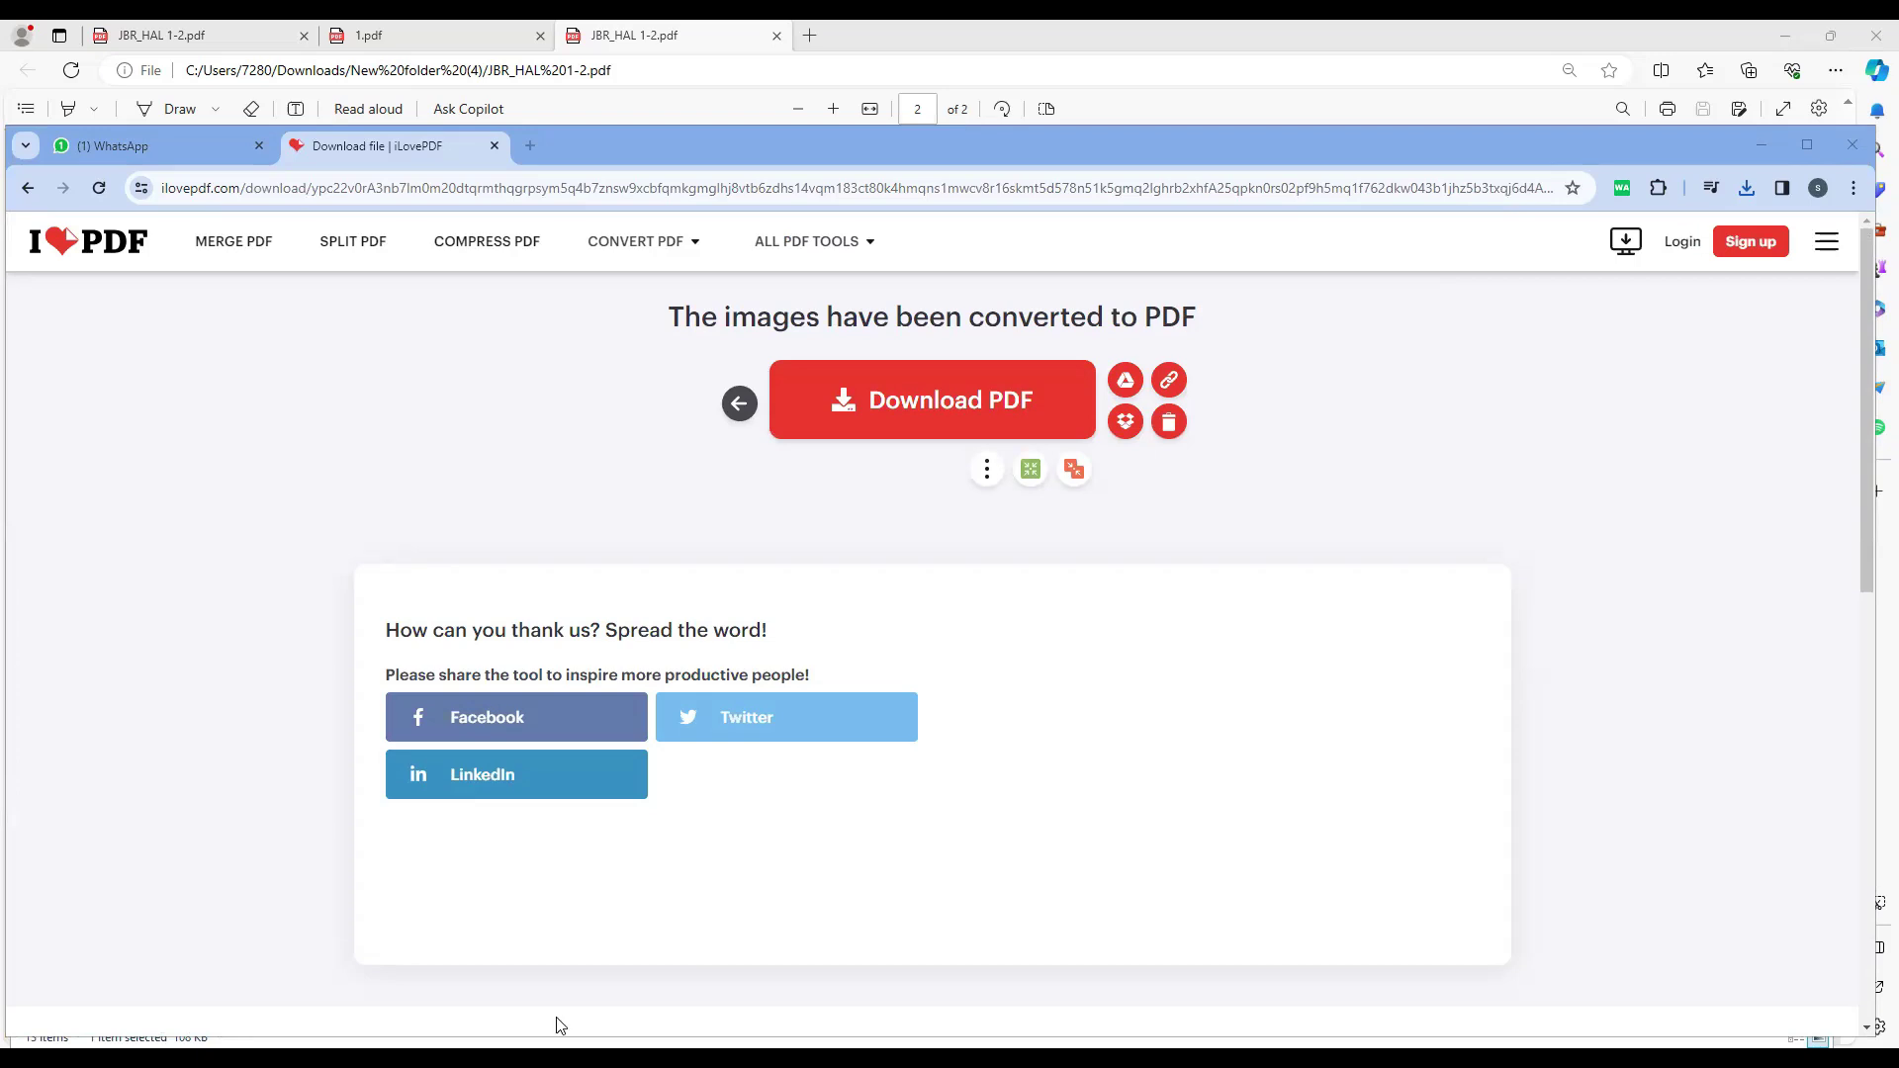
left_click(1647, 335)
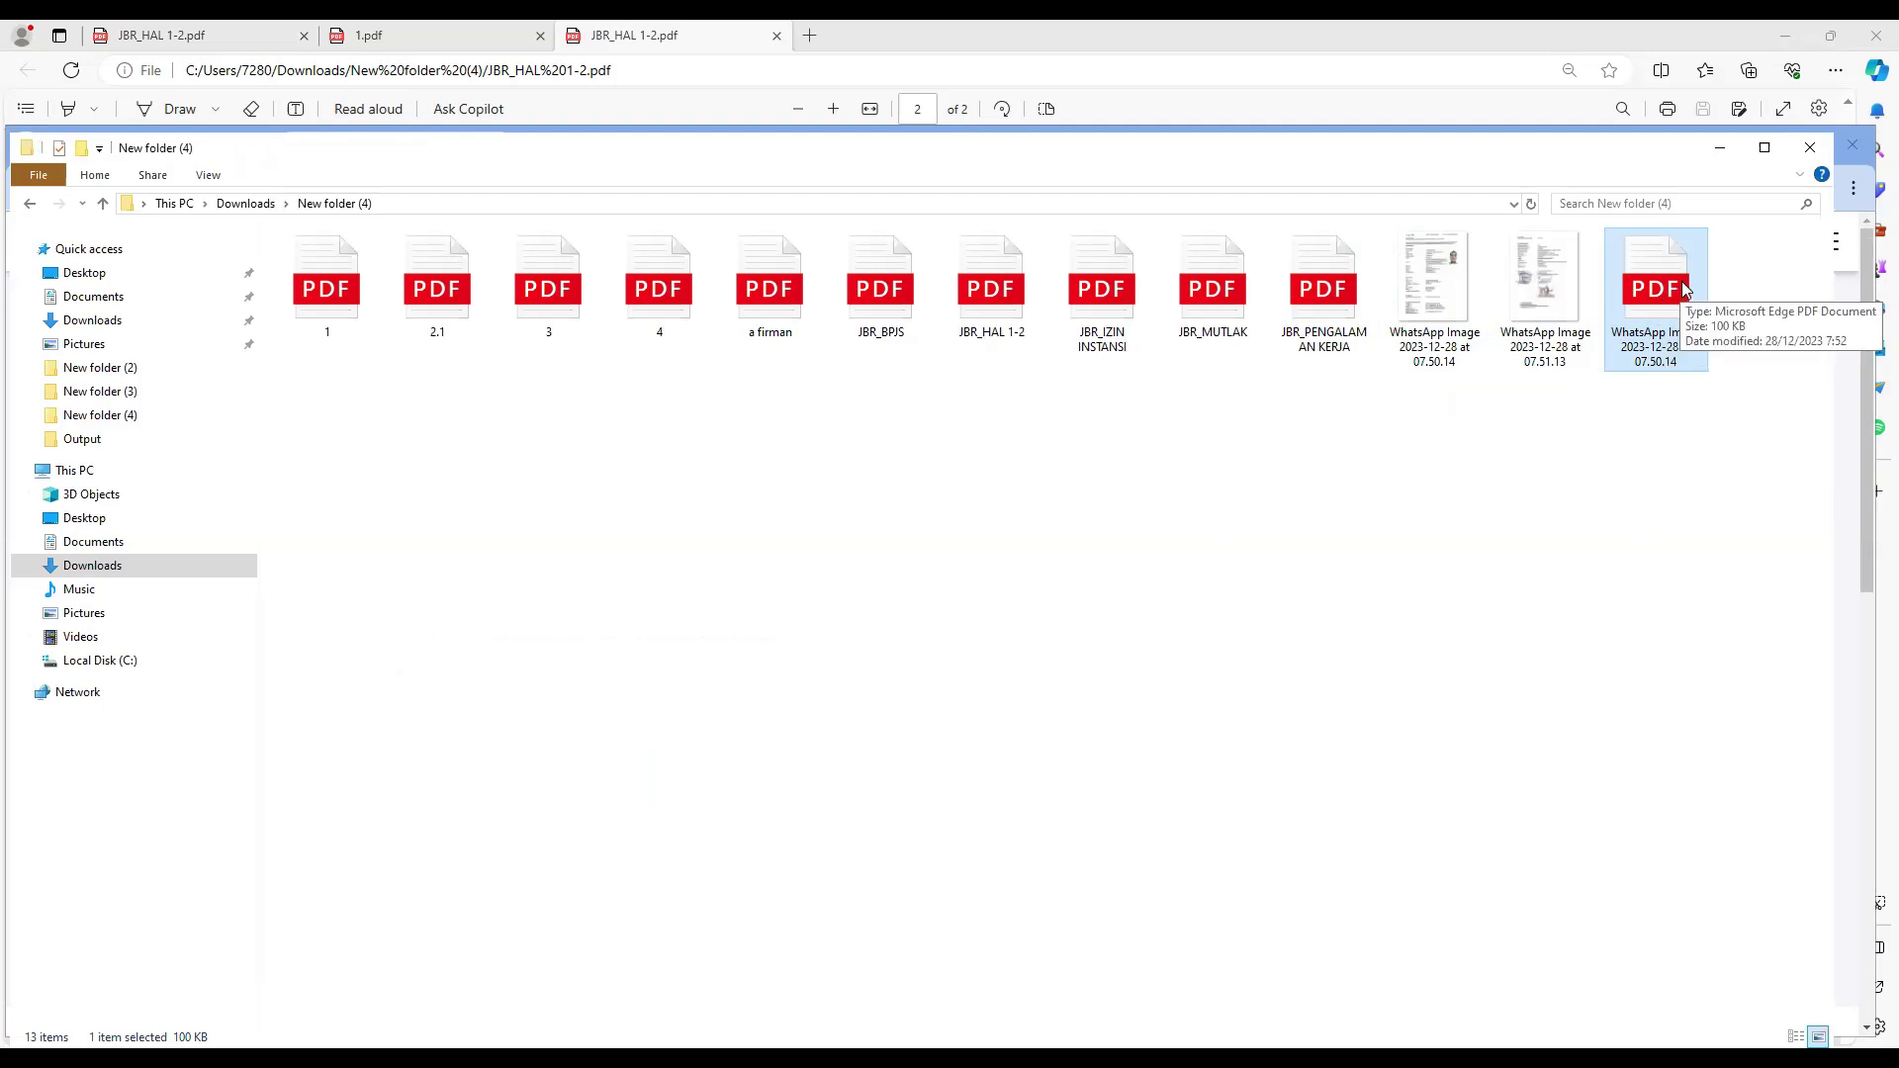
Compare the file sizes of JBR_HAL 1-2 and the newly converted WhatsApp Image PDF.
left_click(1522, 486)
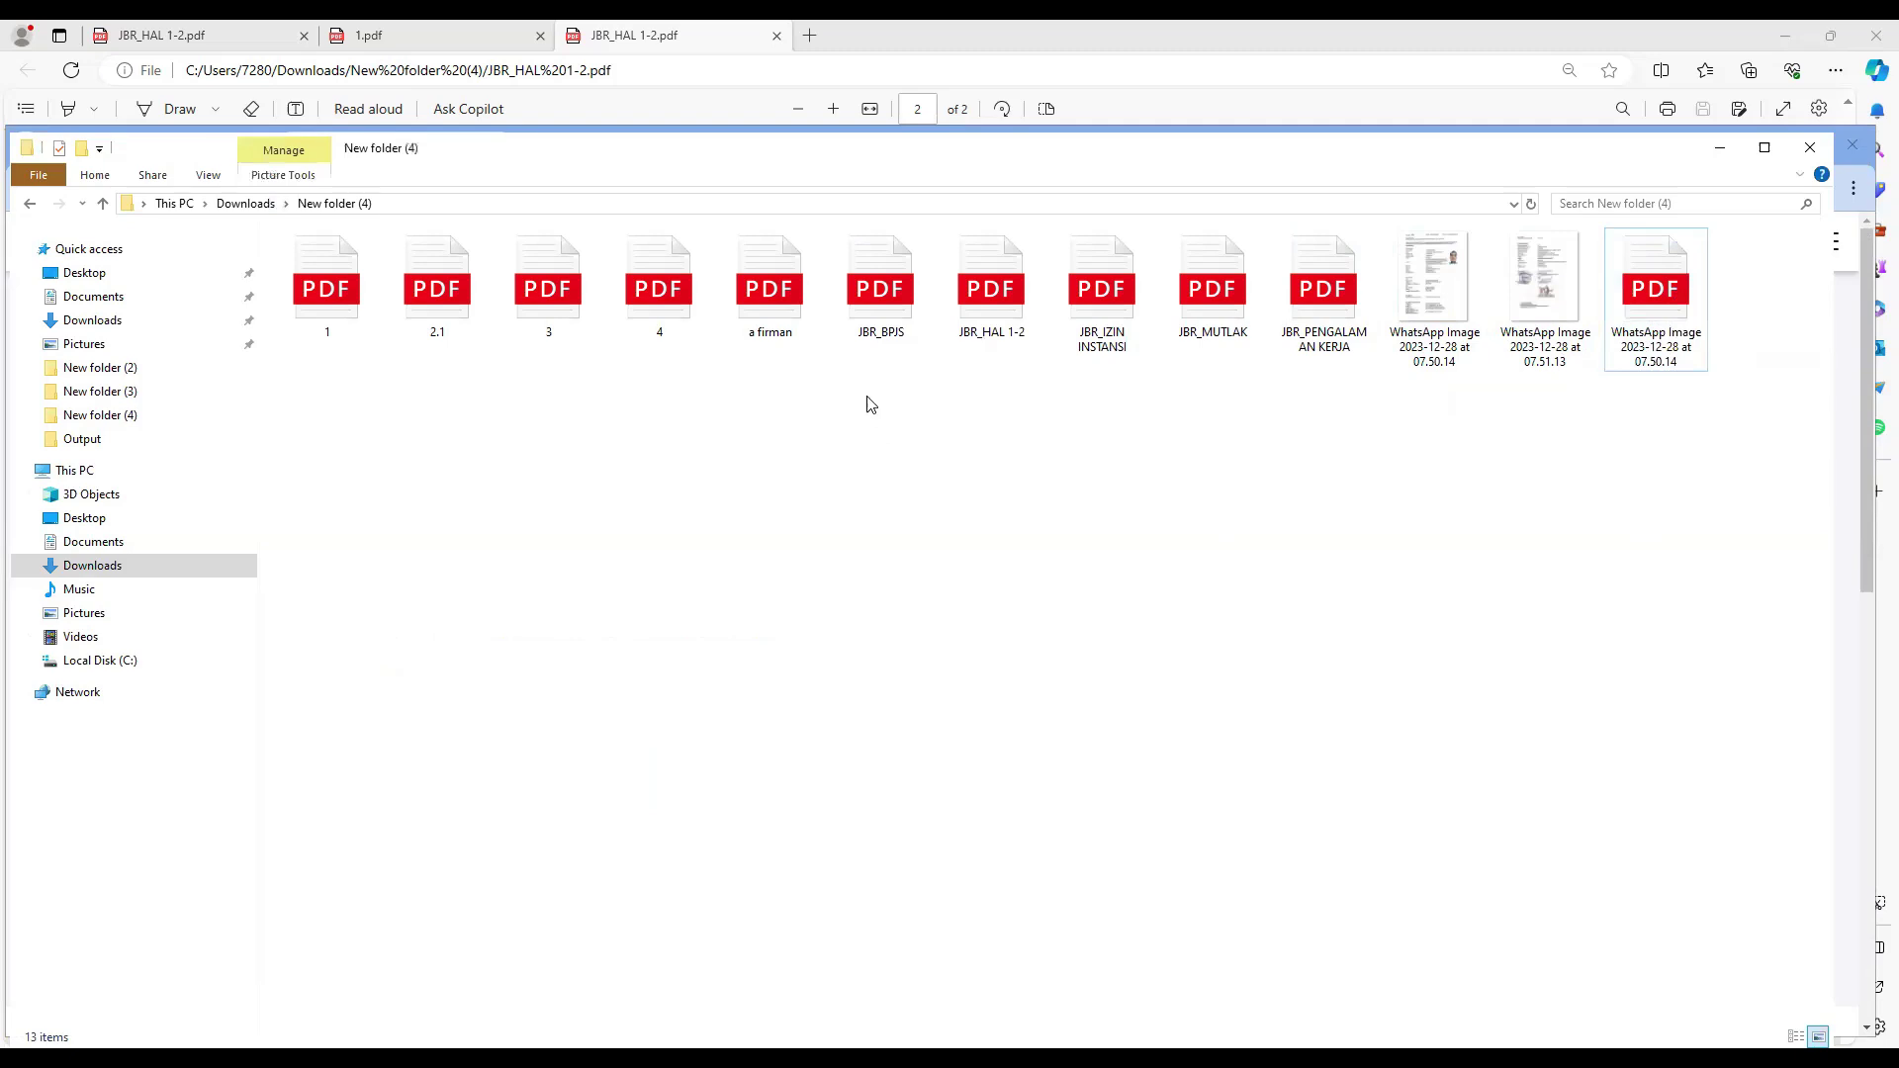
left_click(1019, 284)
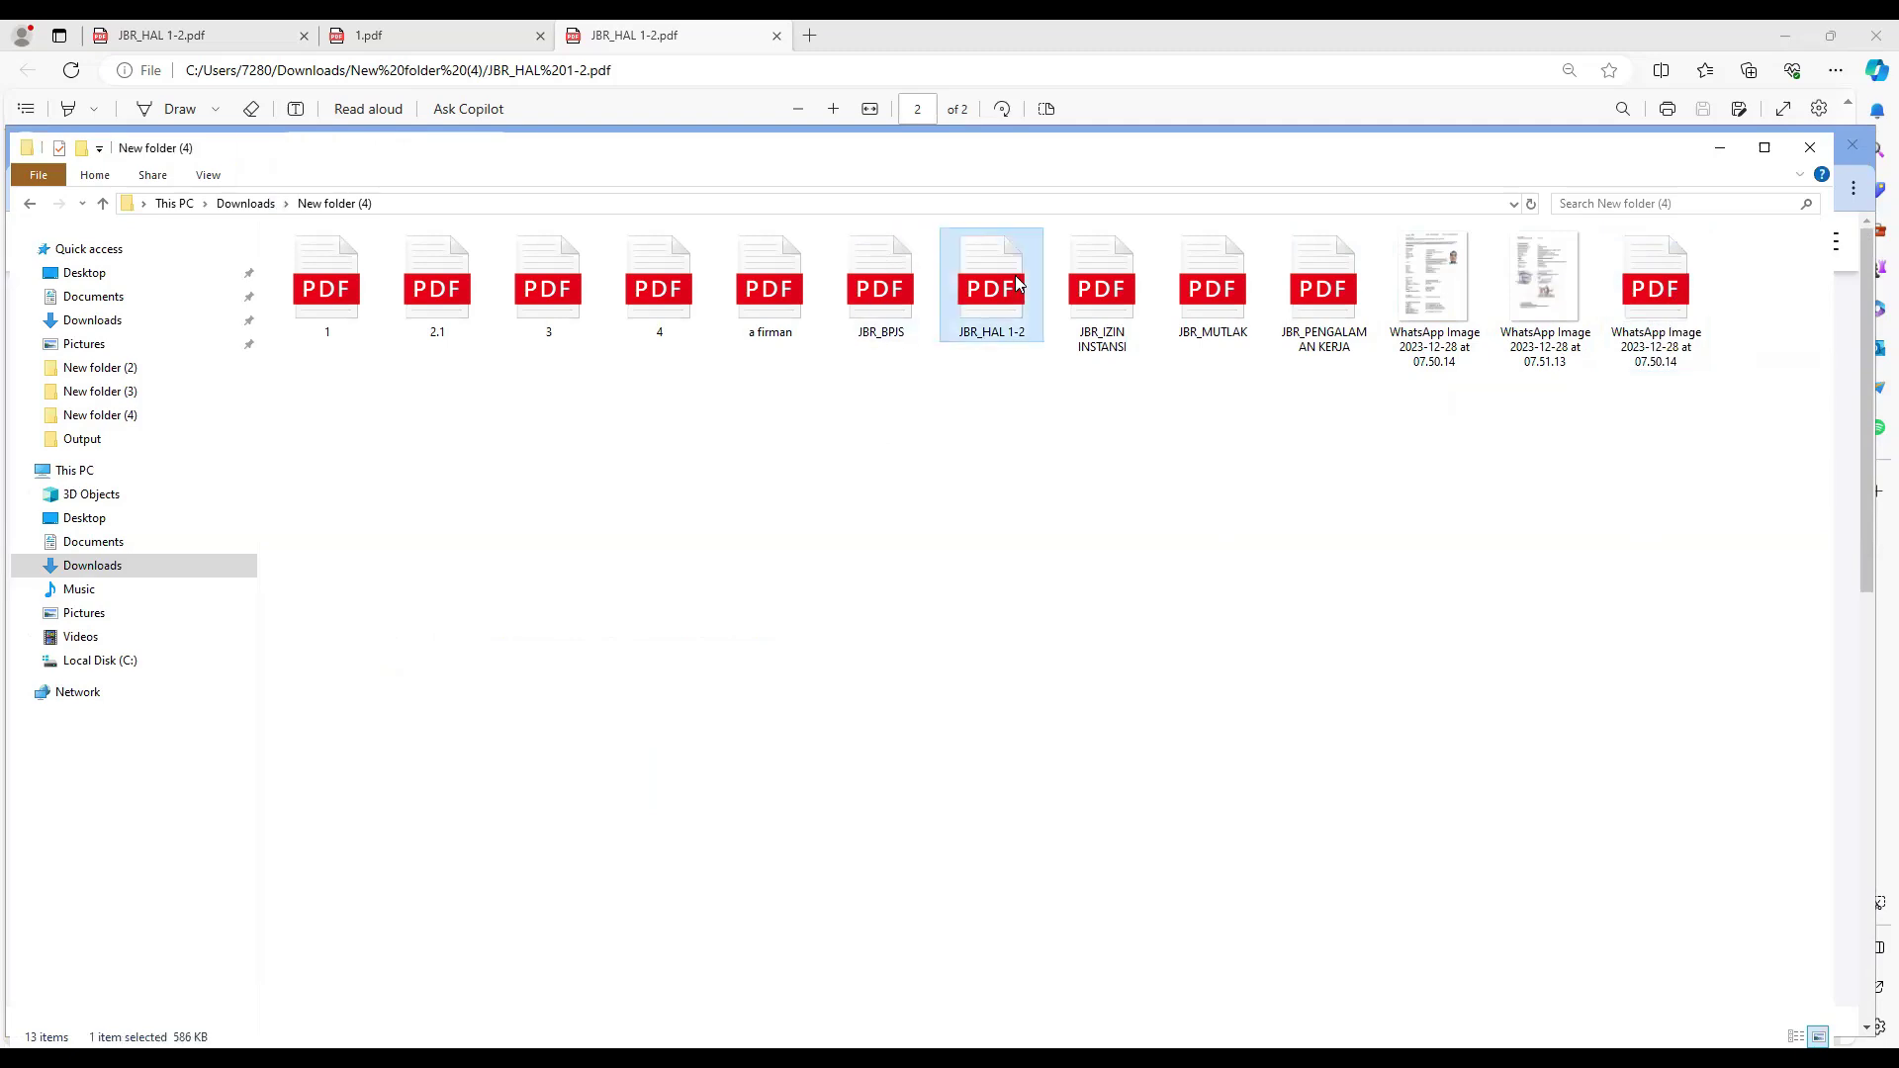
left_click(1657, 289)
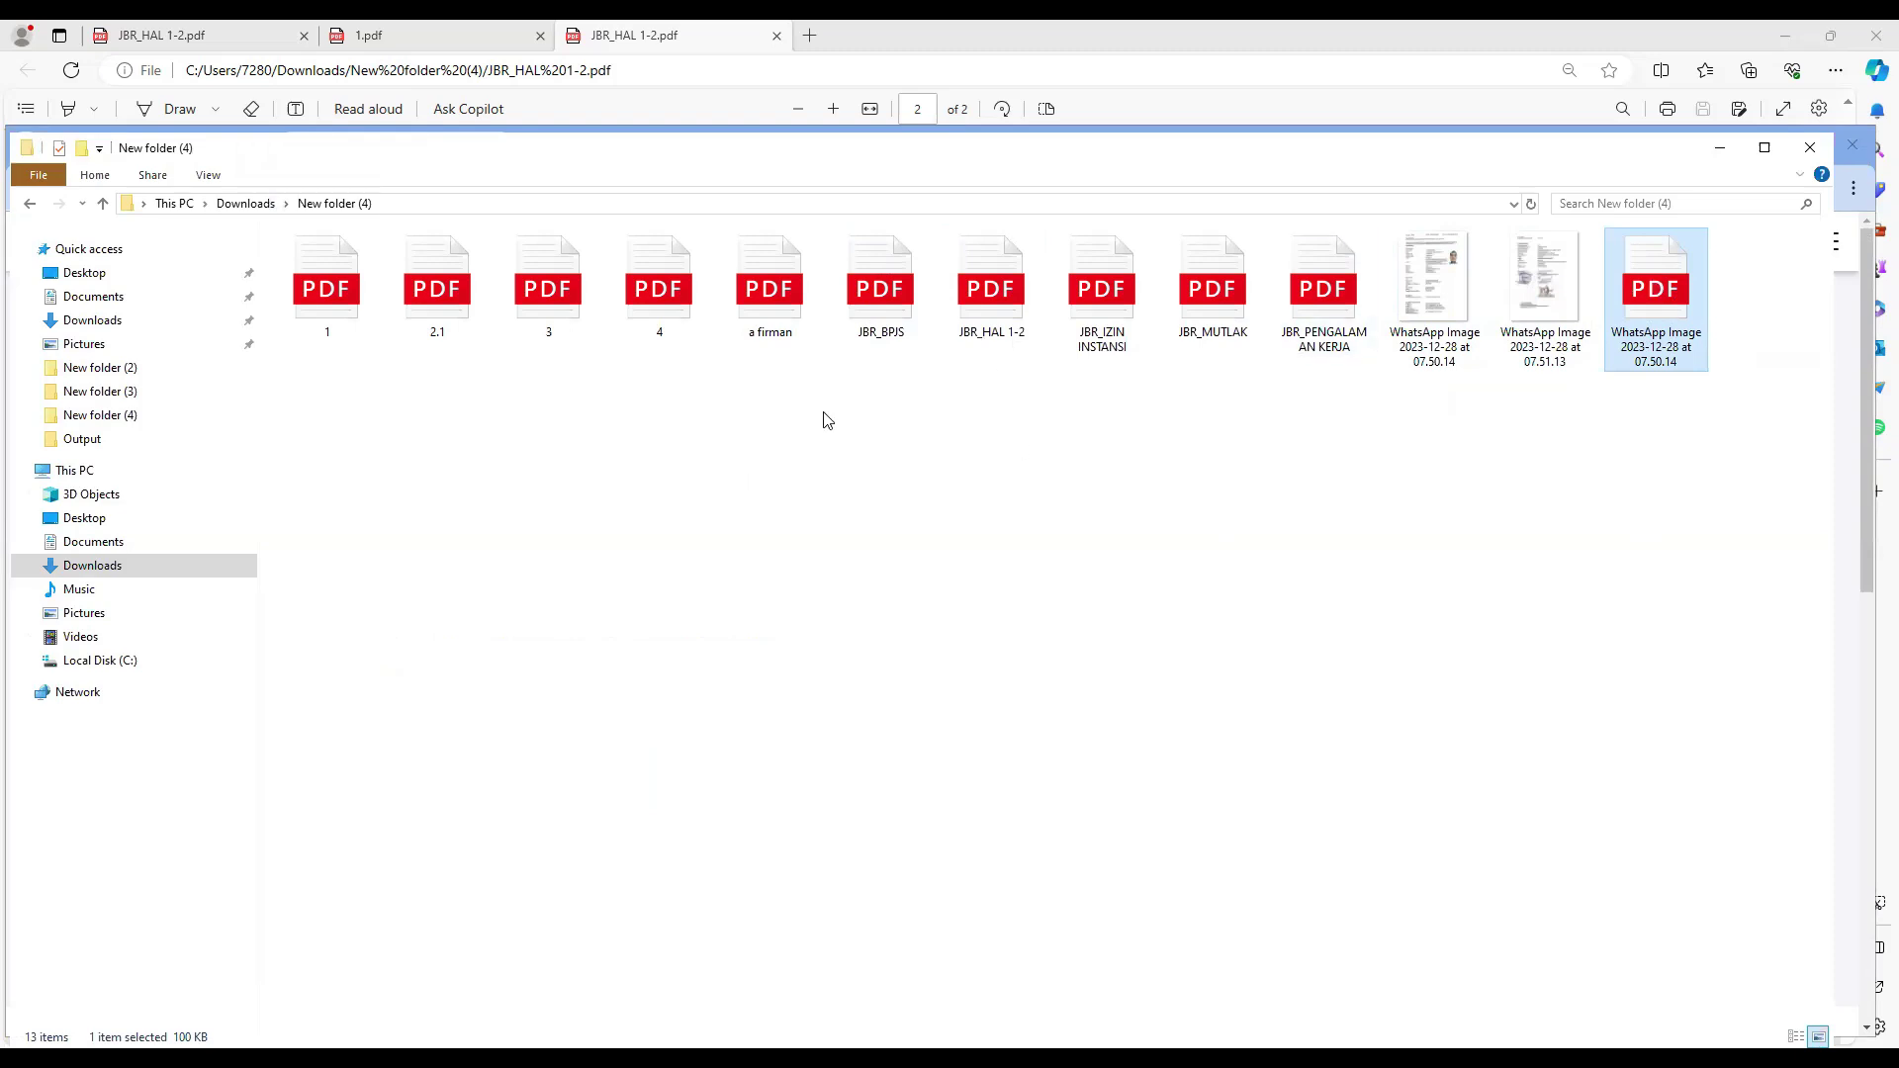
left_click(976, 303)
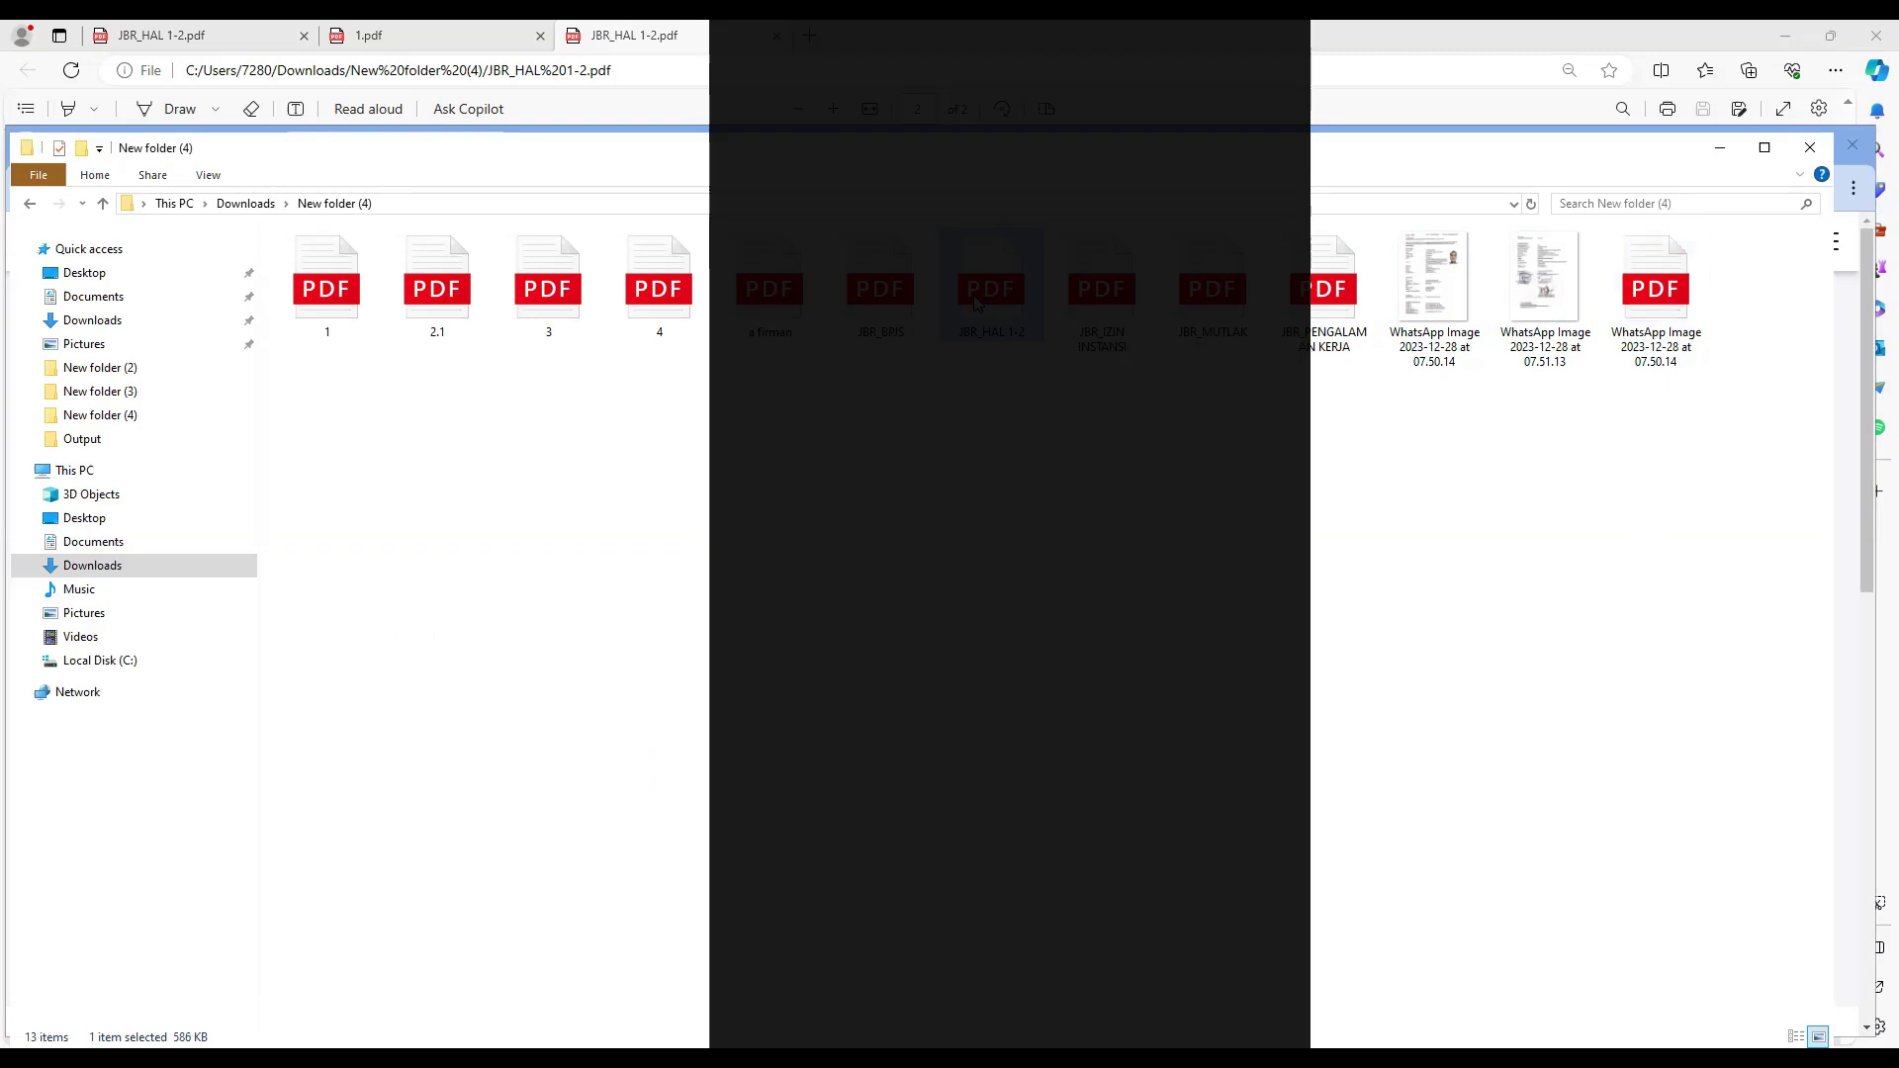
Open the original JBR_HAL 1-2 PDF, review both pages, and return to New folder (4).
double_click(947, 293)
mouse_move(1852, 661)
left_mouse_down()
mouse_move(1855, 593)
mouse_move(1366, 257)
left_mouse_up()
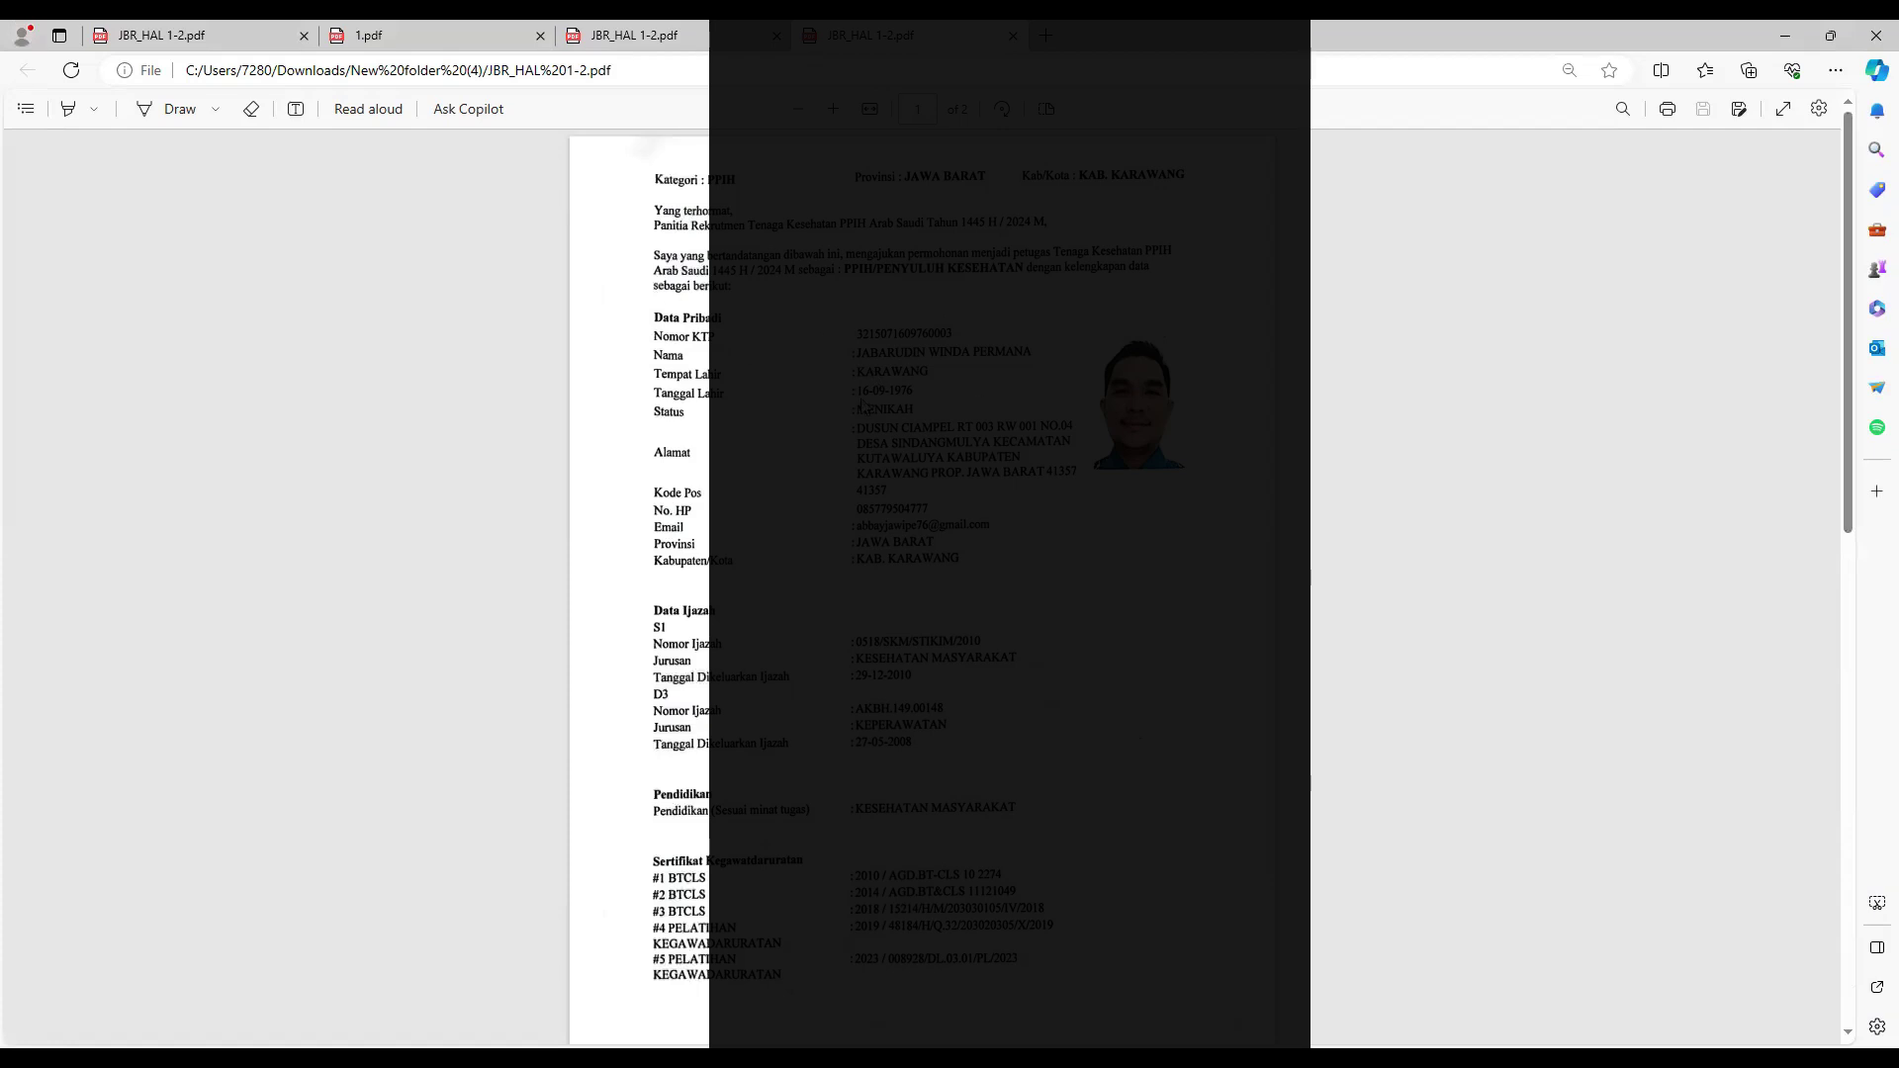
scroll(413, 819, "down", 10)
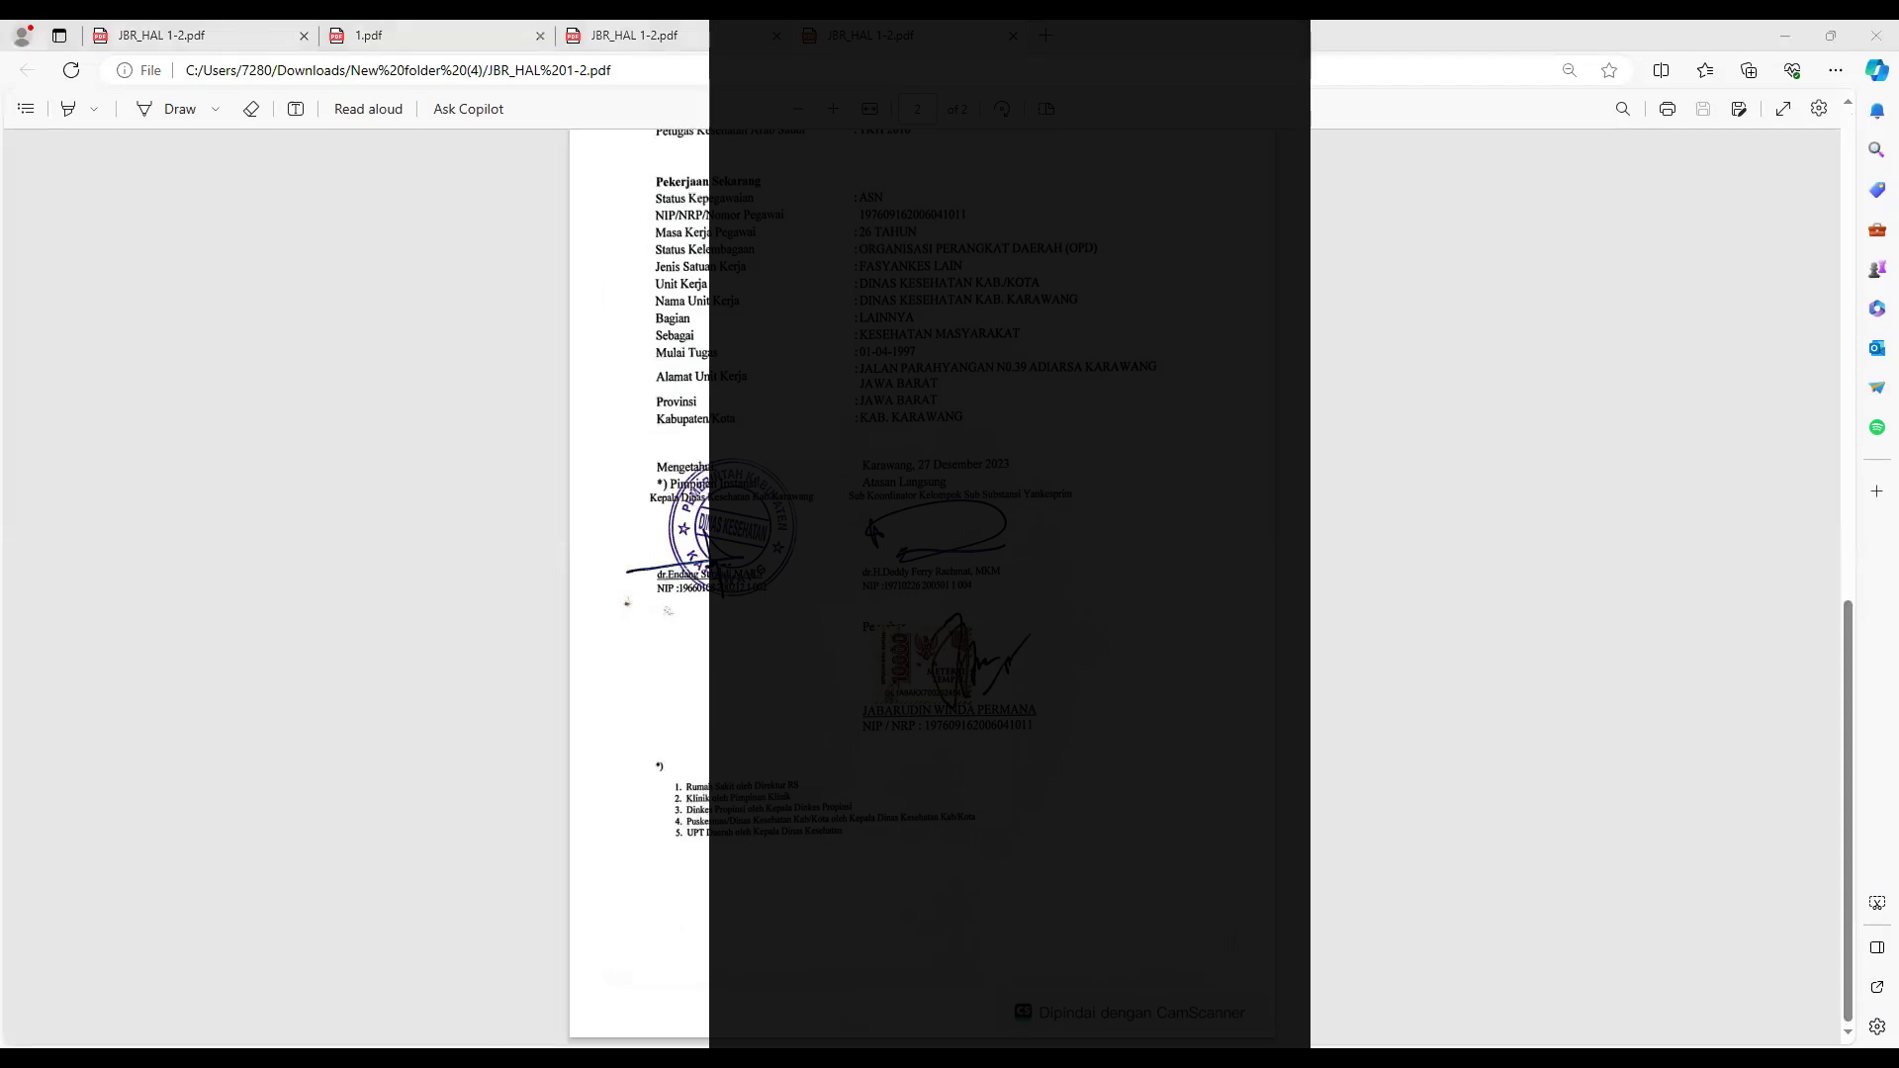
key("alt+Tab")
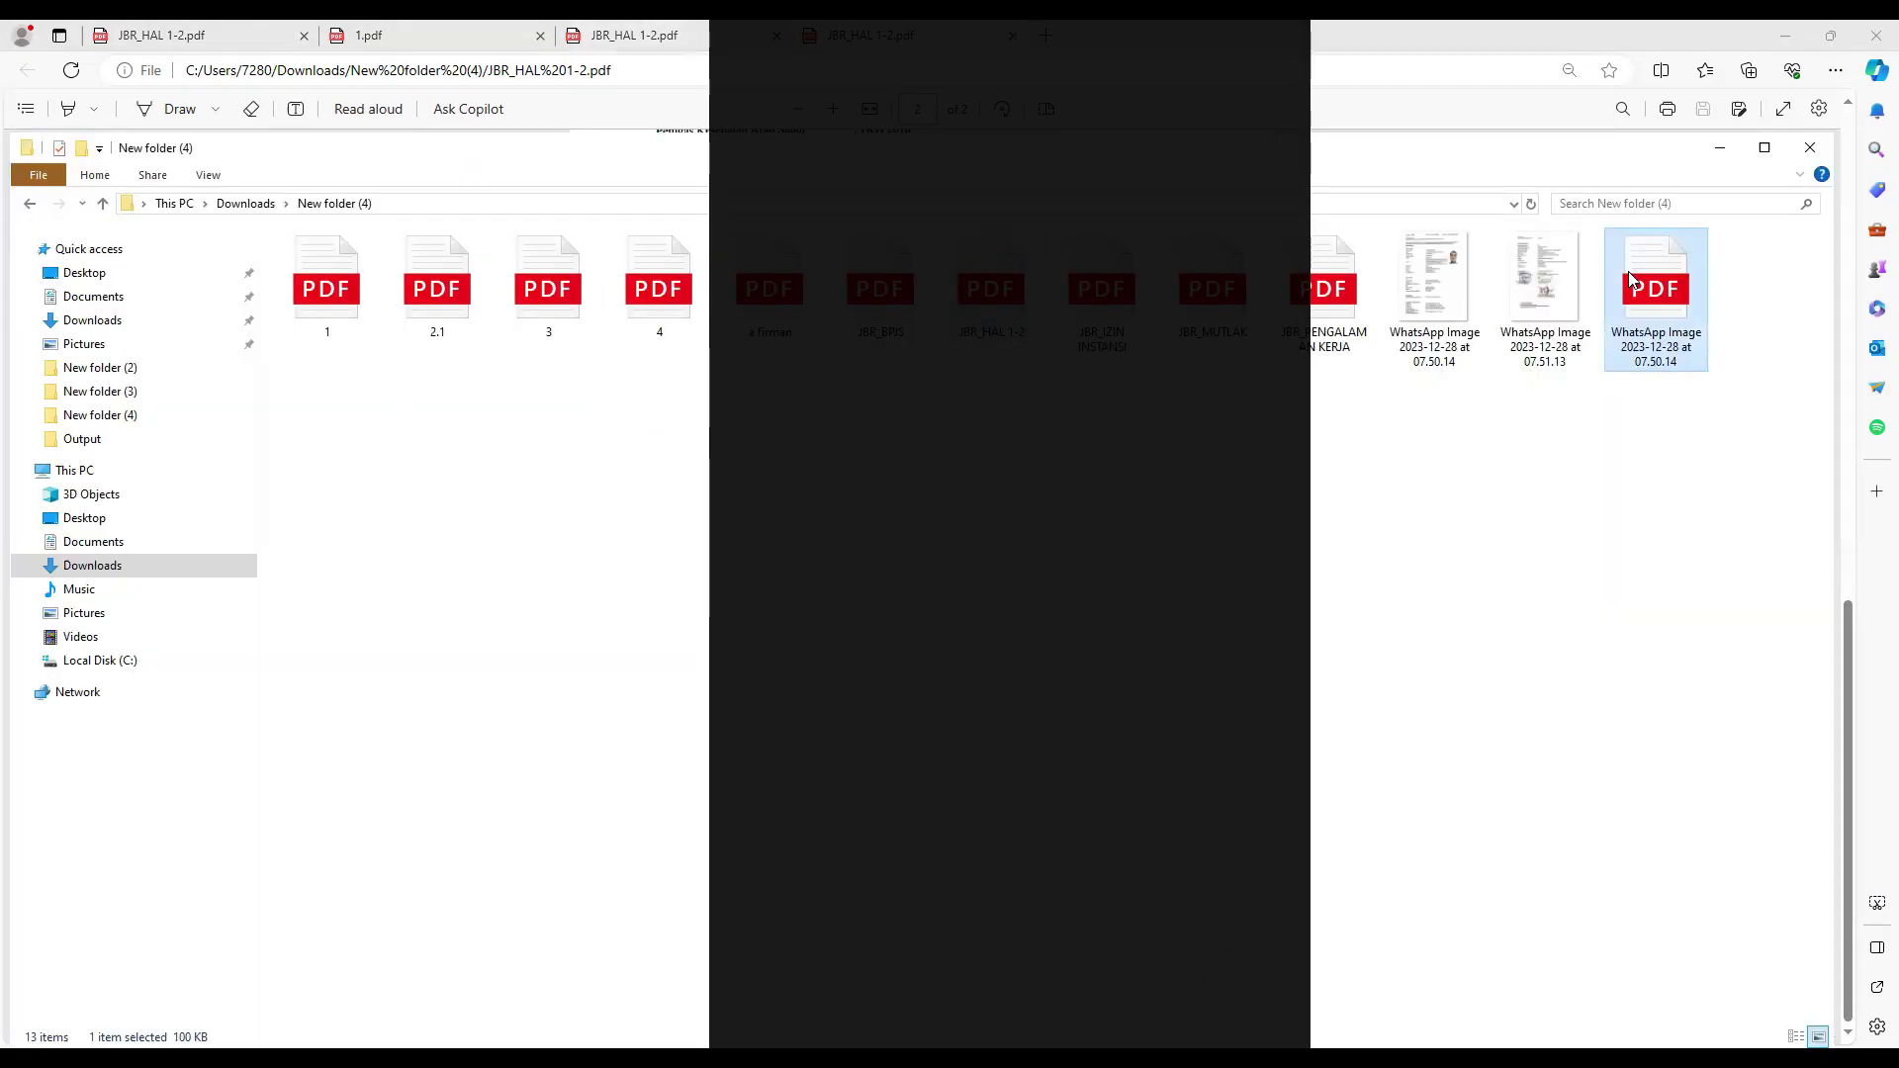
Open the converted WhatsApp Image 2023-12-28 at 07.50.14 PDF and check the legibility of both pages.
double_click(1633, 282)
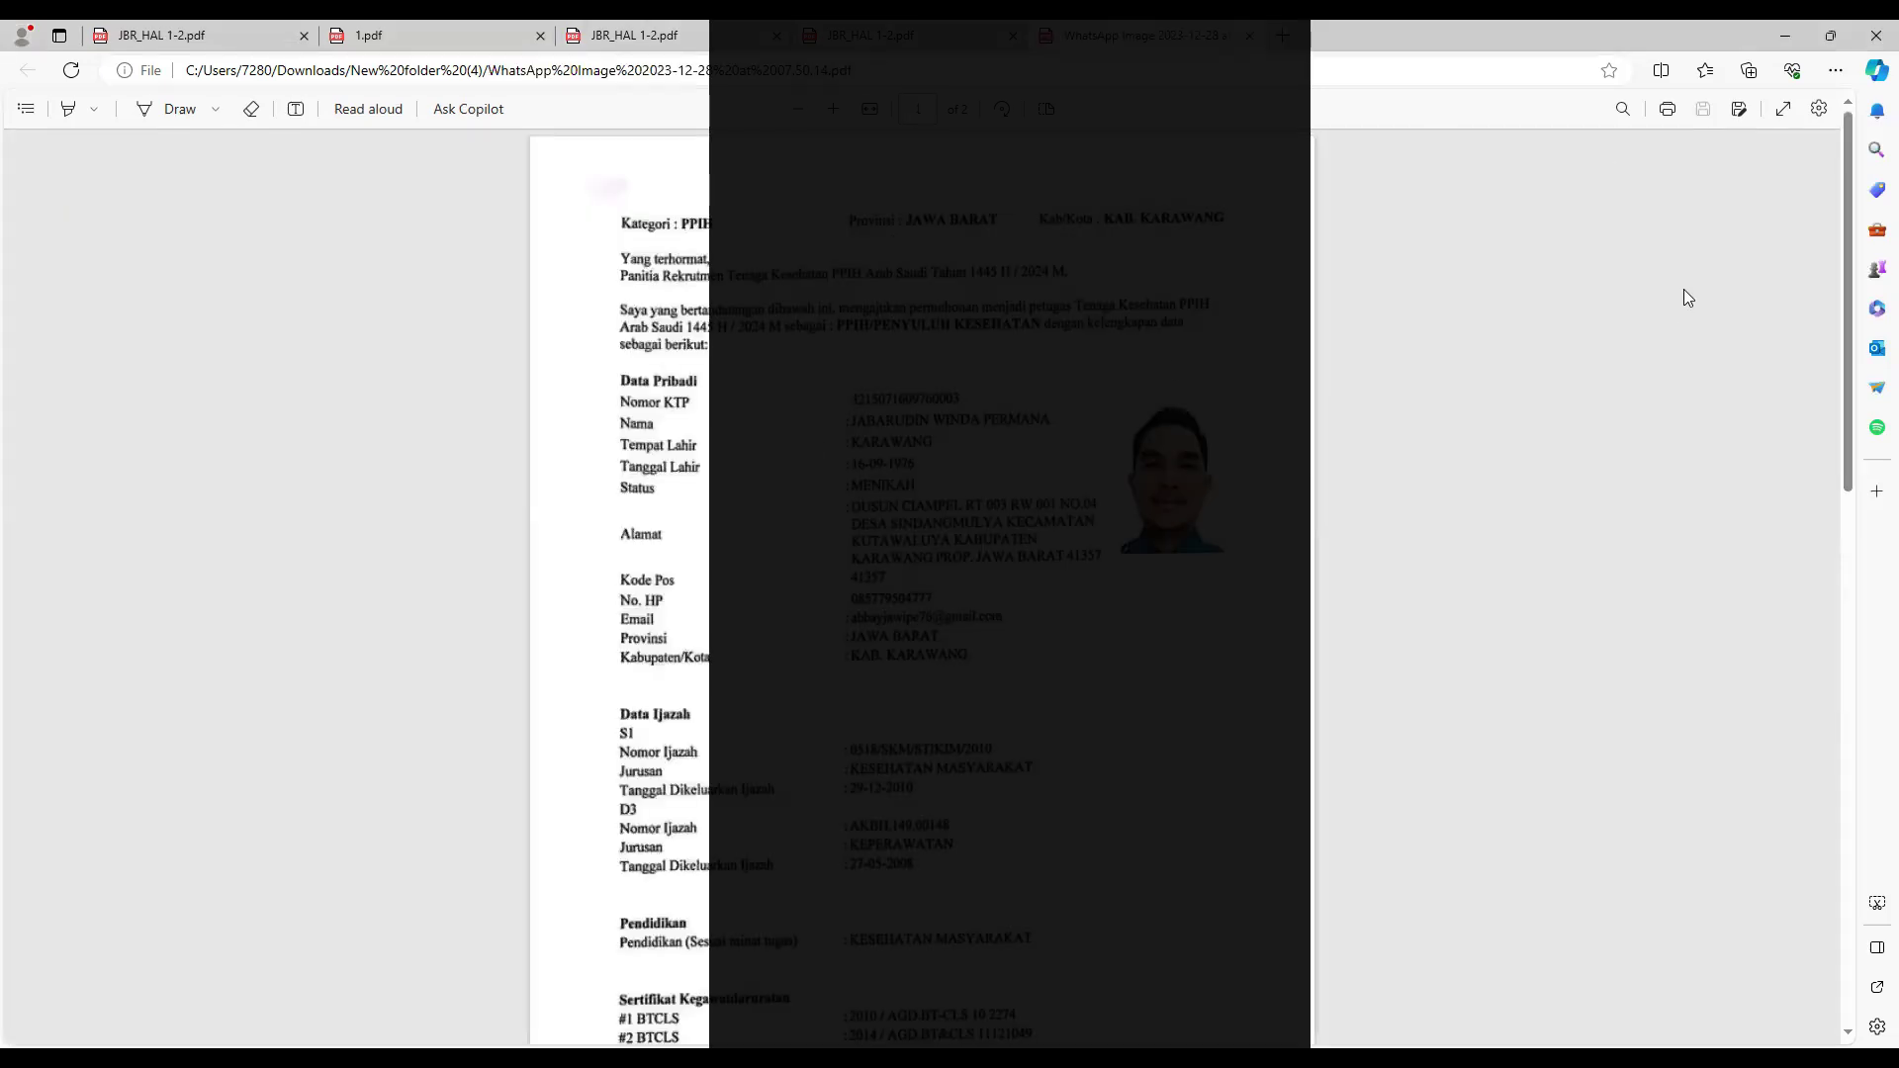
scroll(1846, 259, "down", 3)
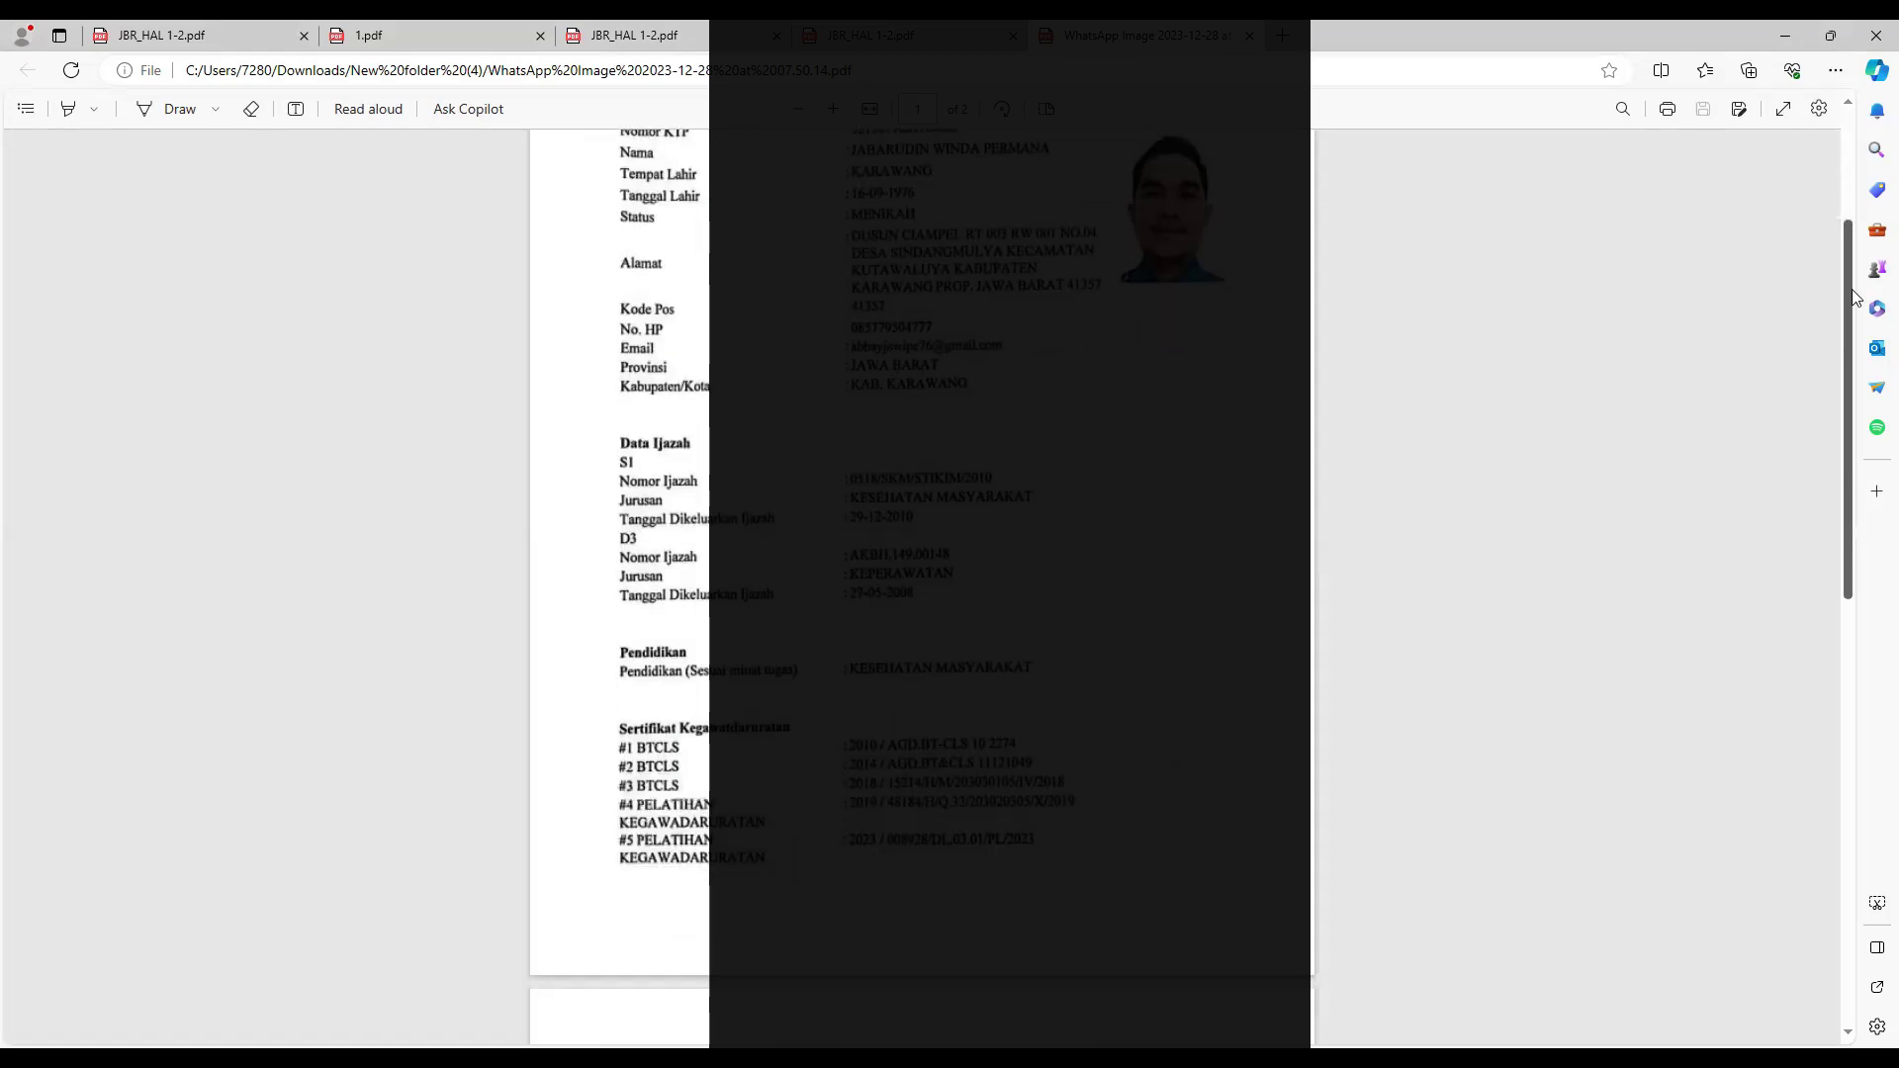
left_click_drag(1854, 316, 1870, 227)
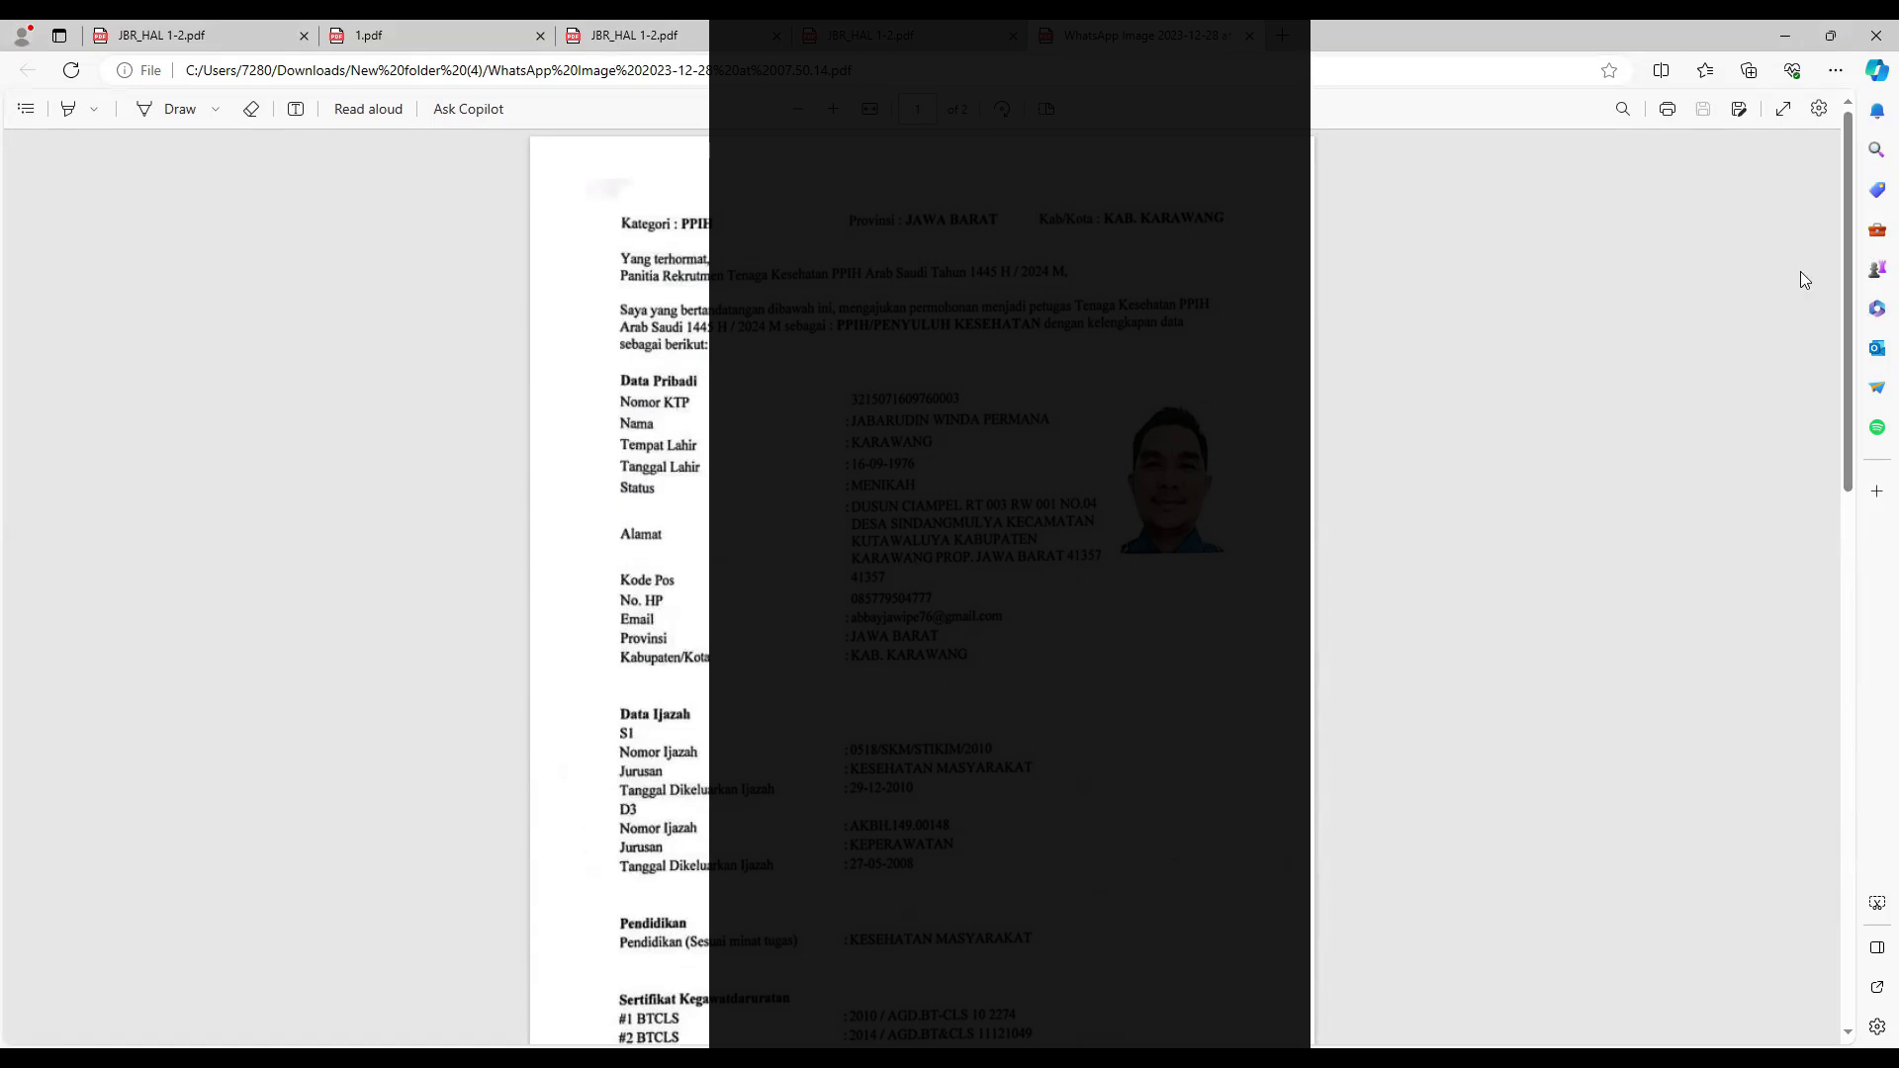
scroll(1862, 621, "down", 2)
scroll(1862, 621, "down", 15)
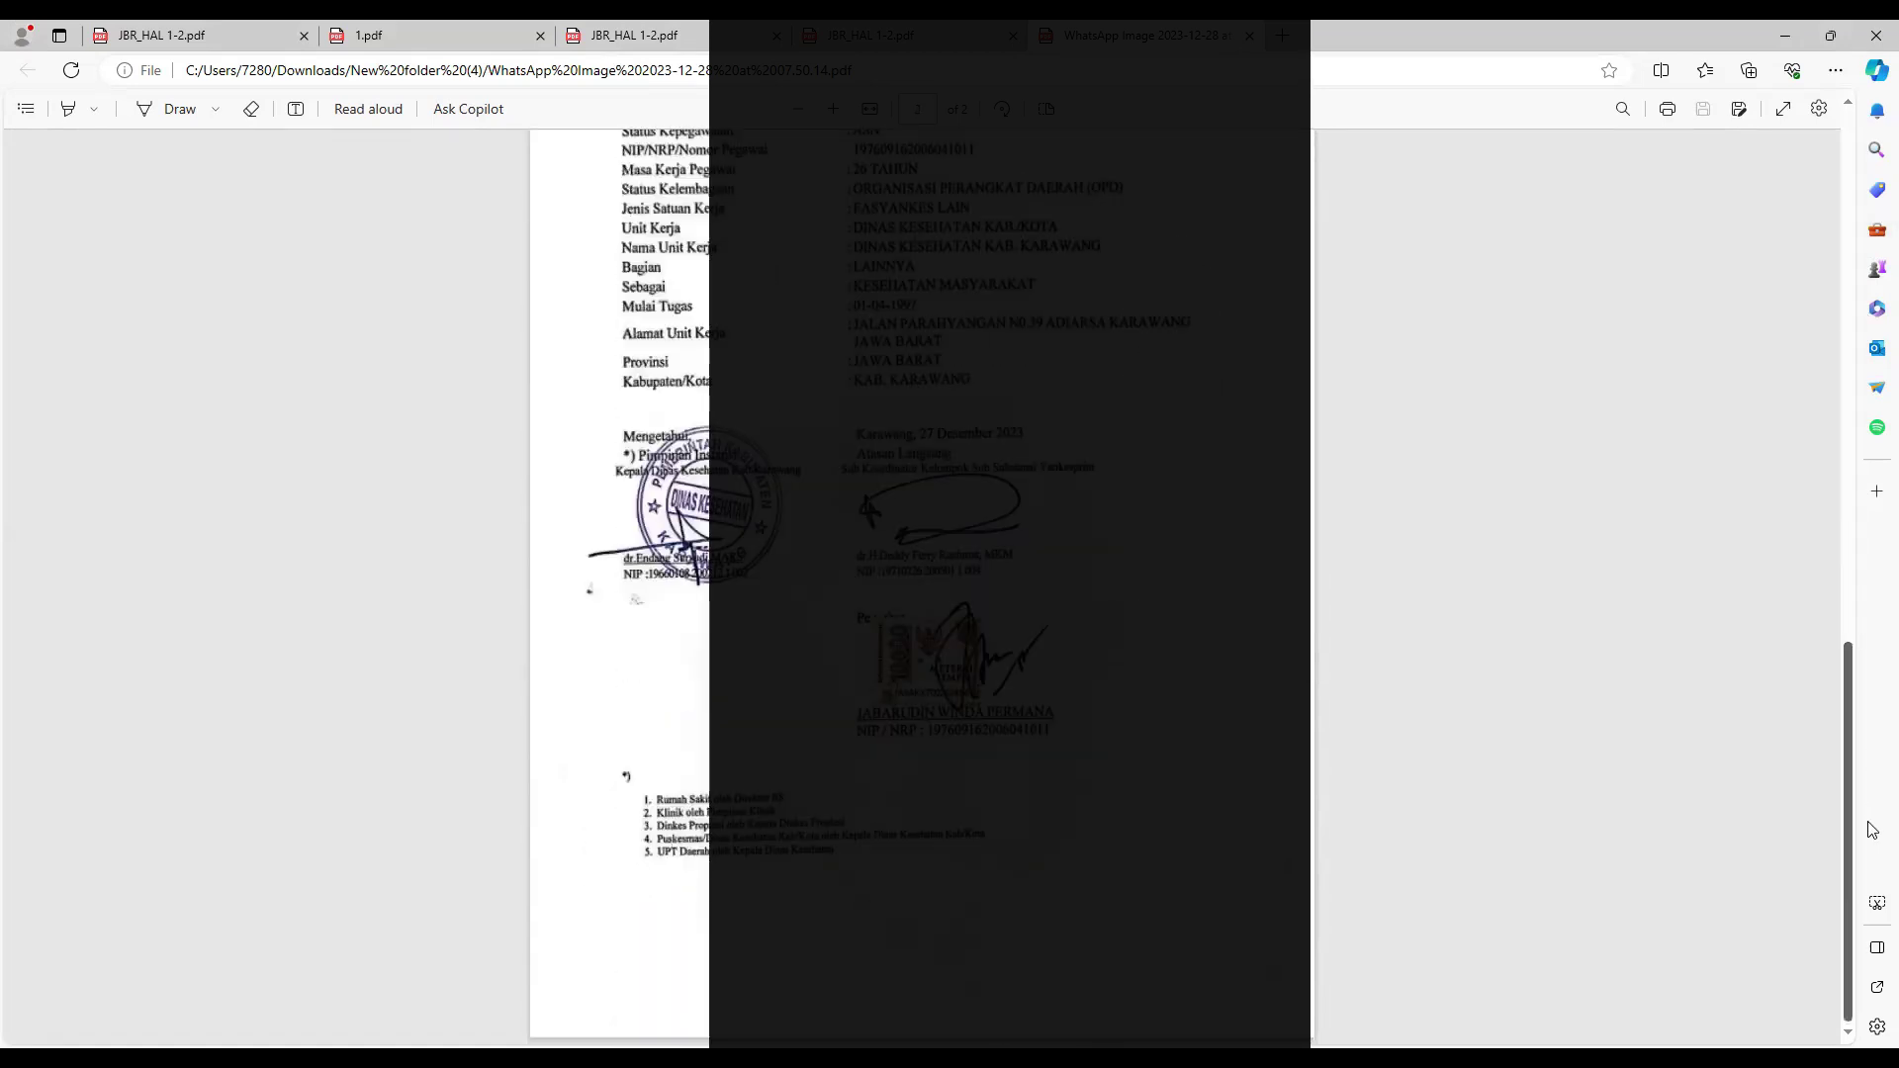
scroll(1870, 217, "up", 17)
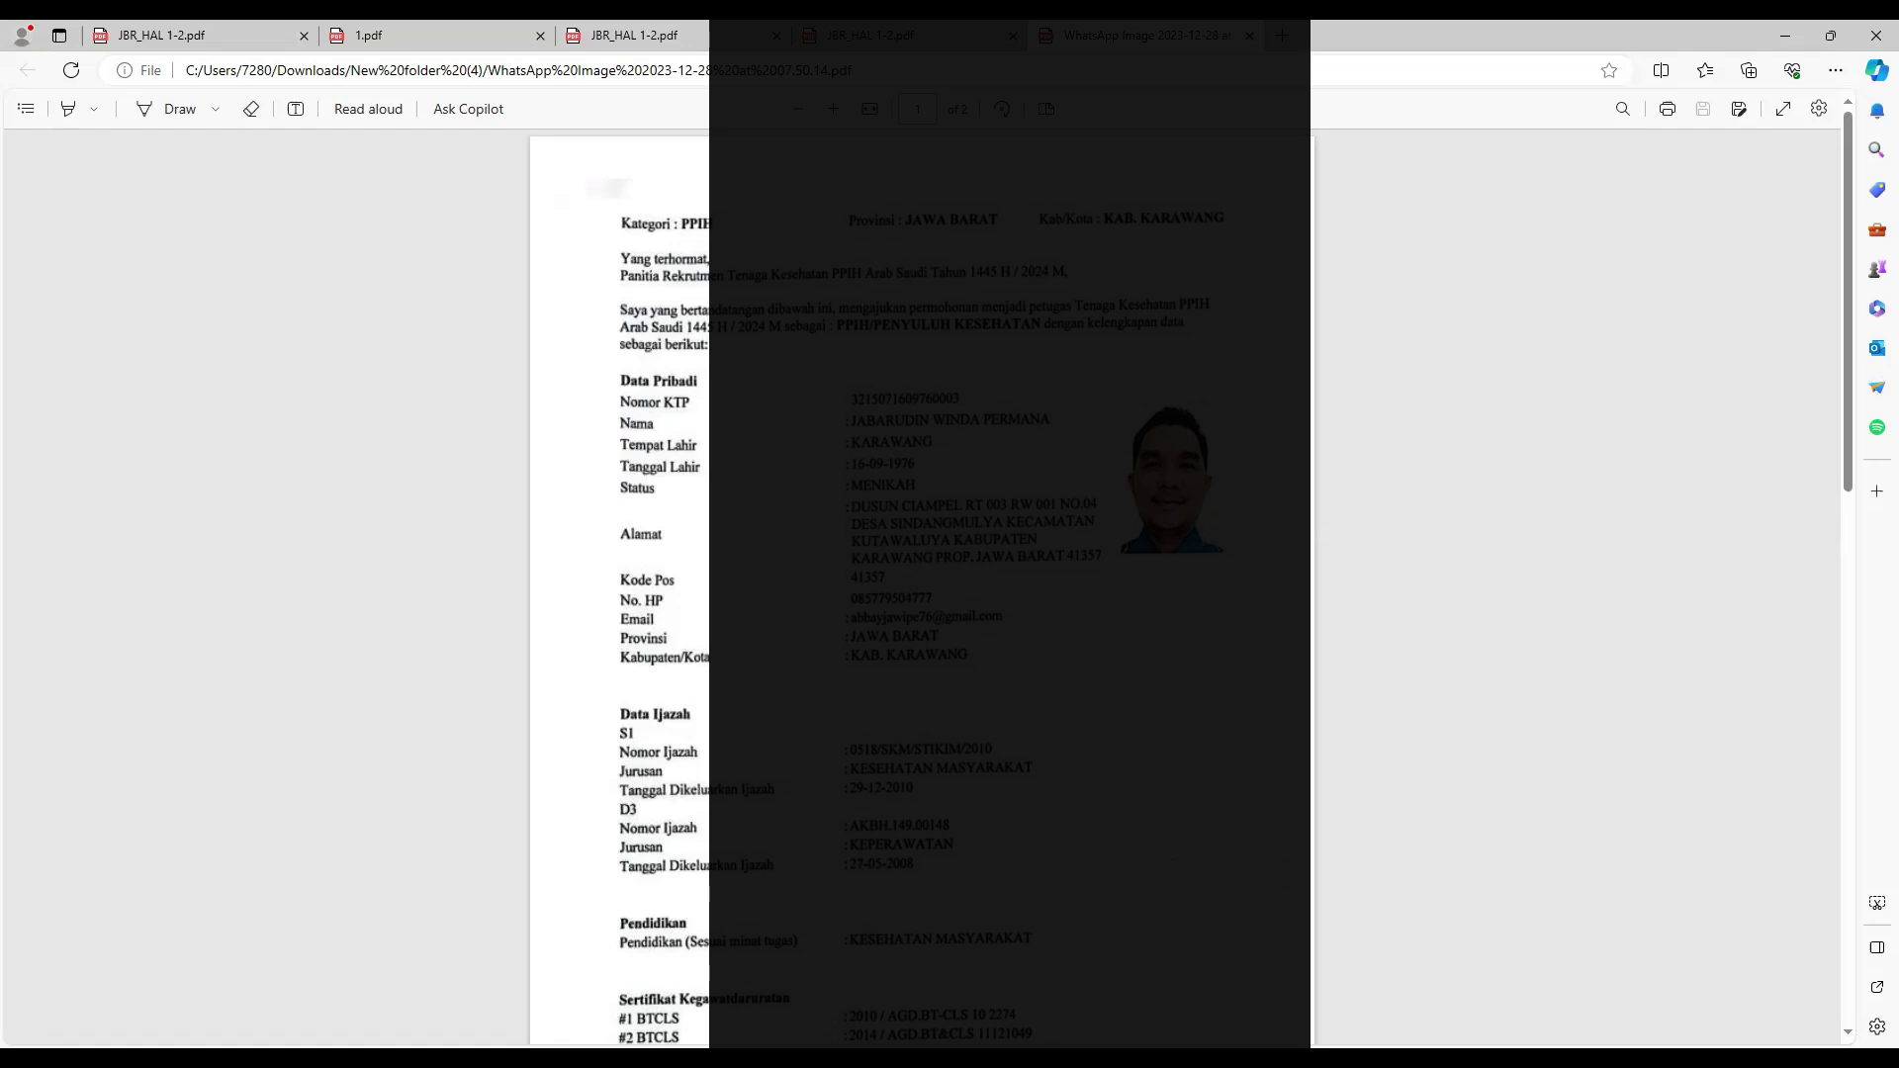
Return to New folder (4) and examine the converted PDF alongside its two source WhatsApp images.
key("alt+Tab")
left_click(1652, 363)
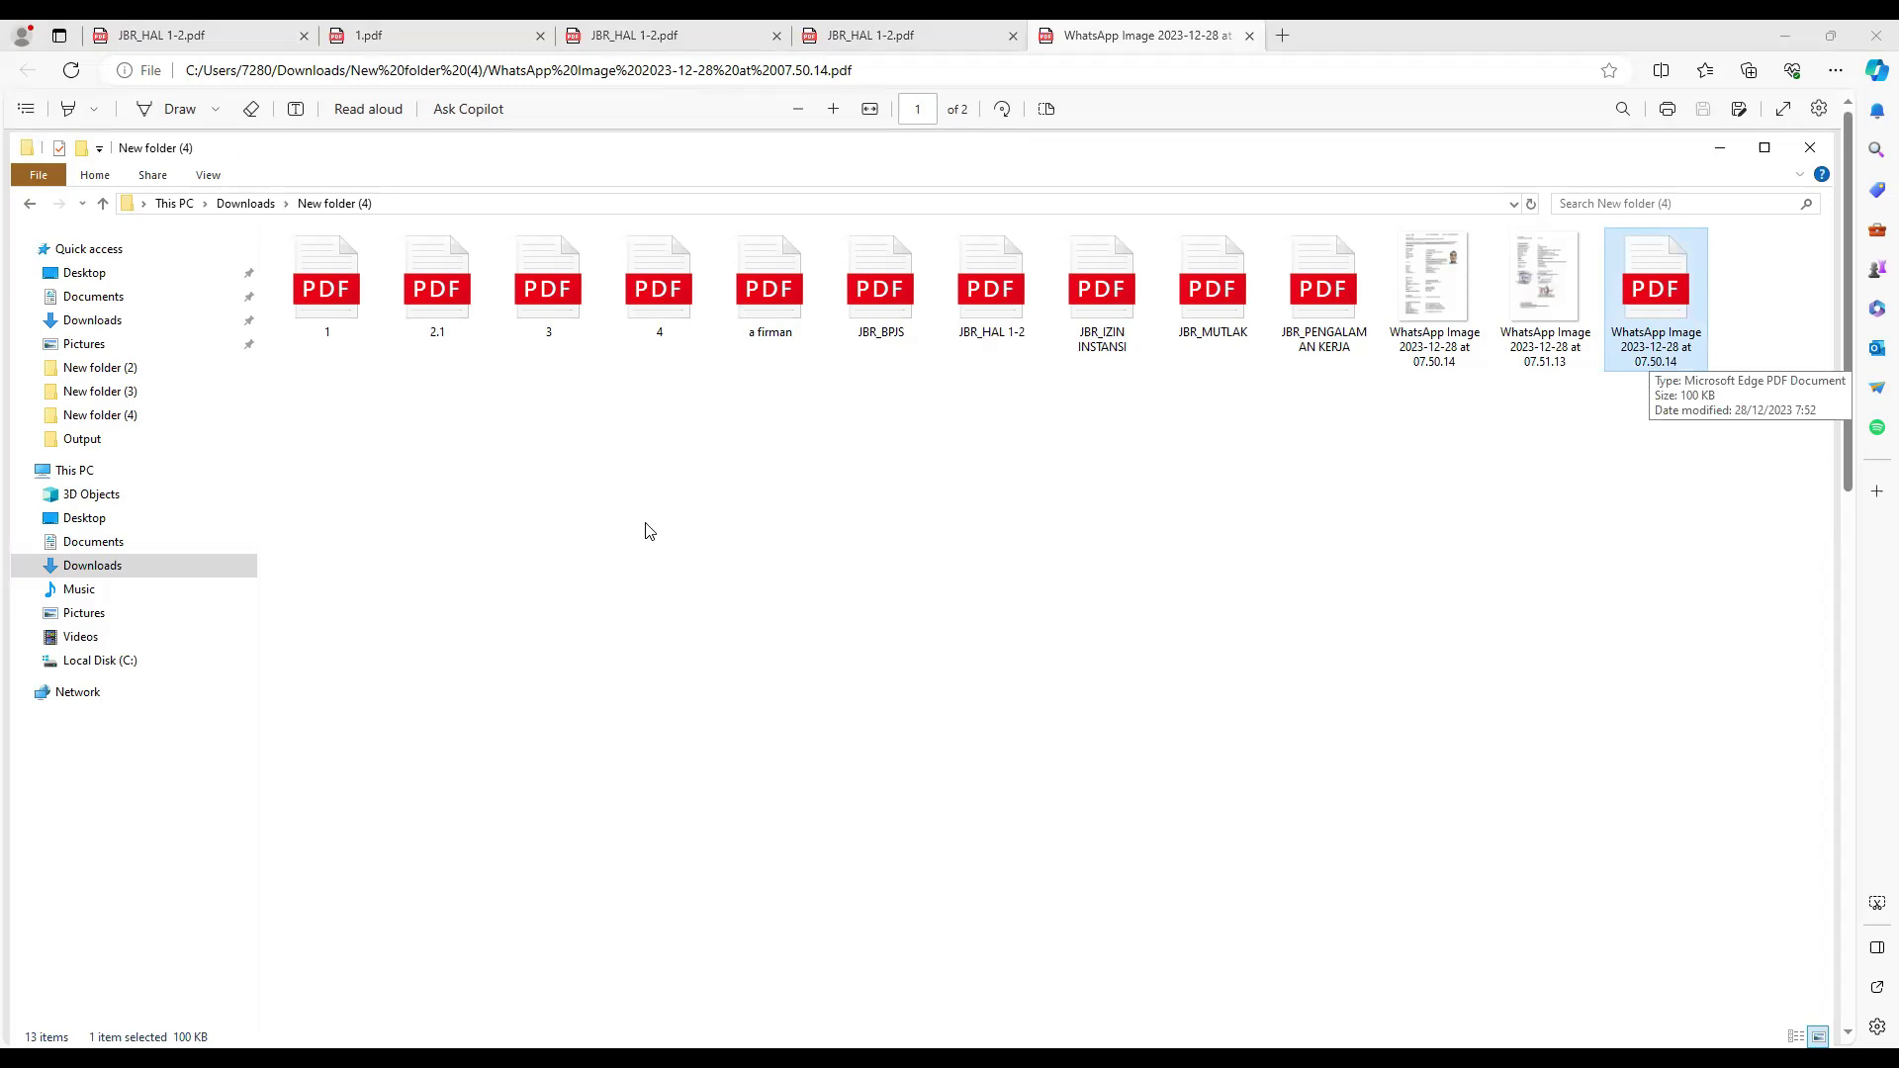
left_click_drag(1414, 438, 1537, 280)
left_click_drag(1443, 572, 1550, 328)
left_click_drag(1399, 607, 1450, 521)
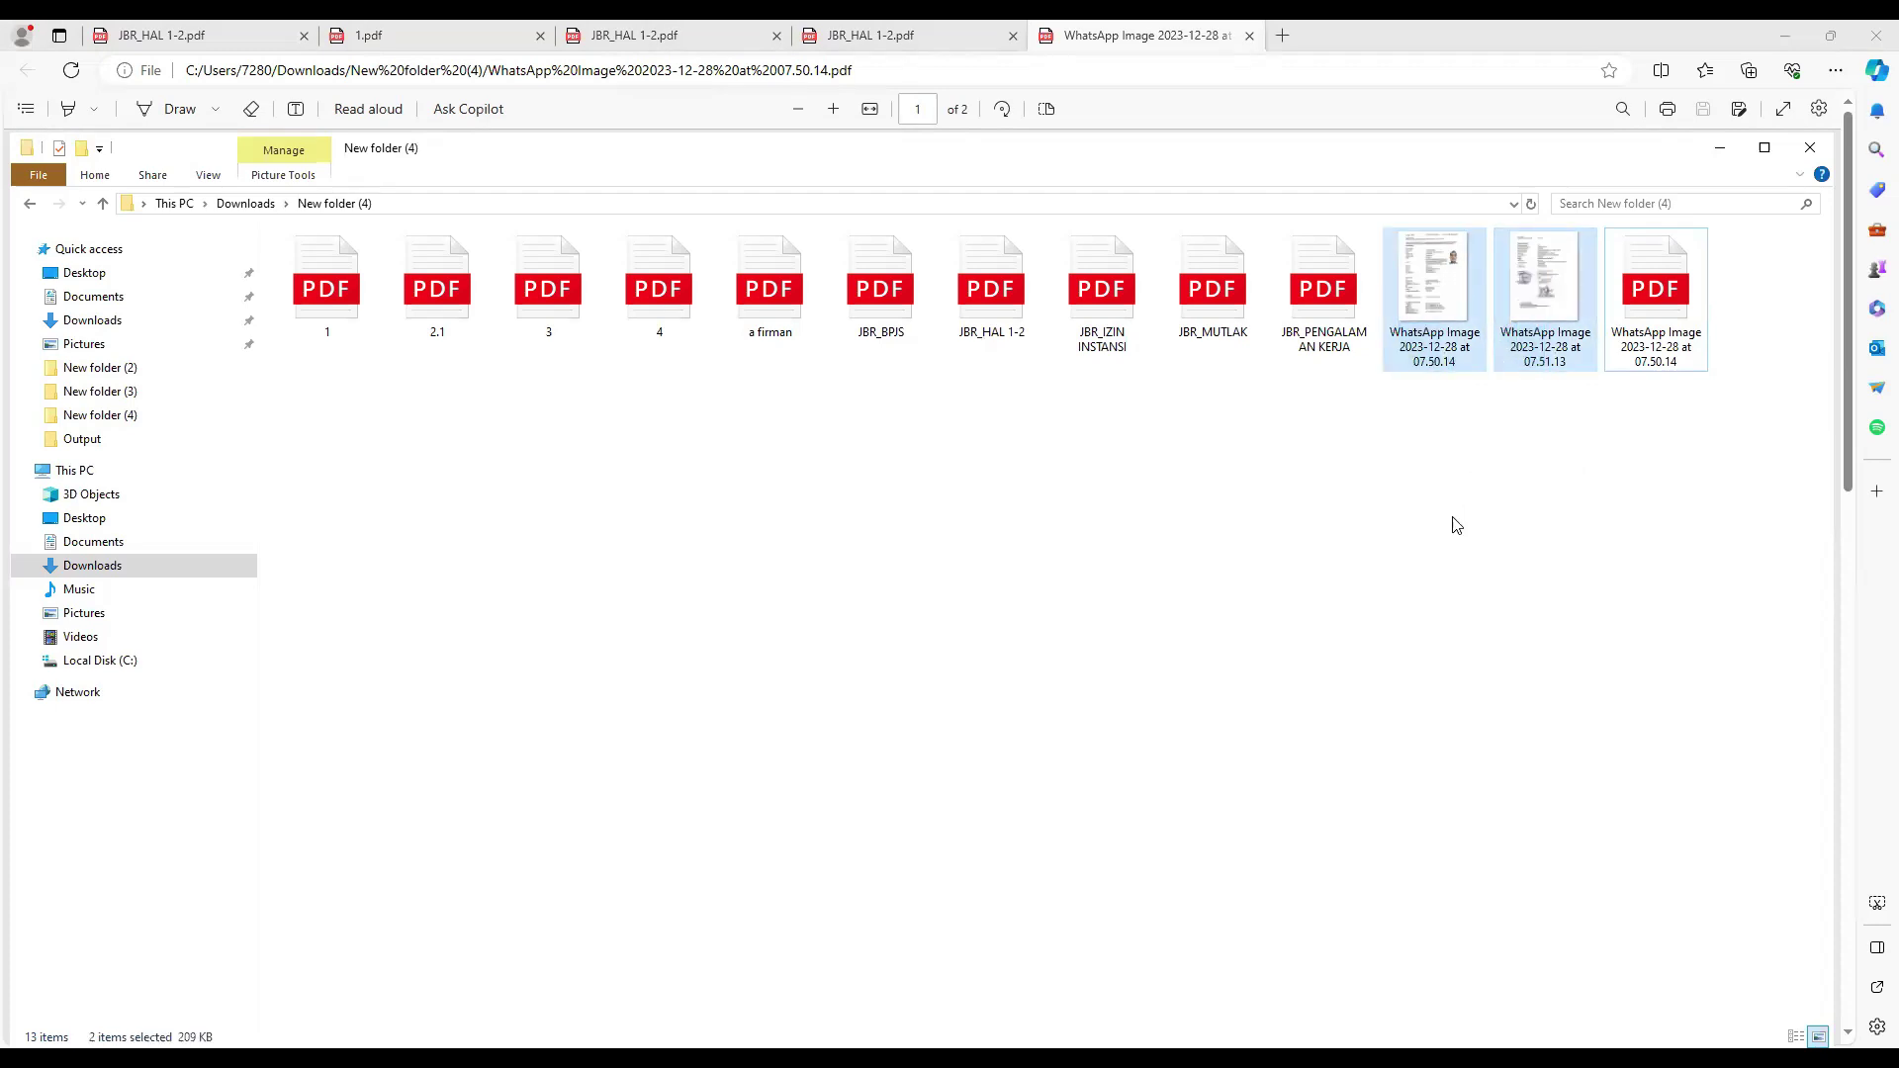
left_click(1358, 611)
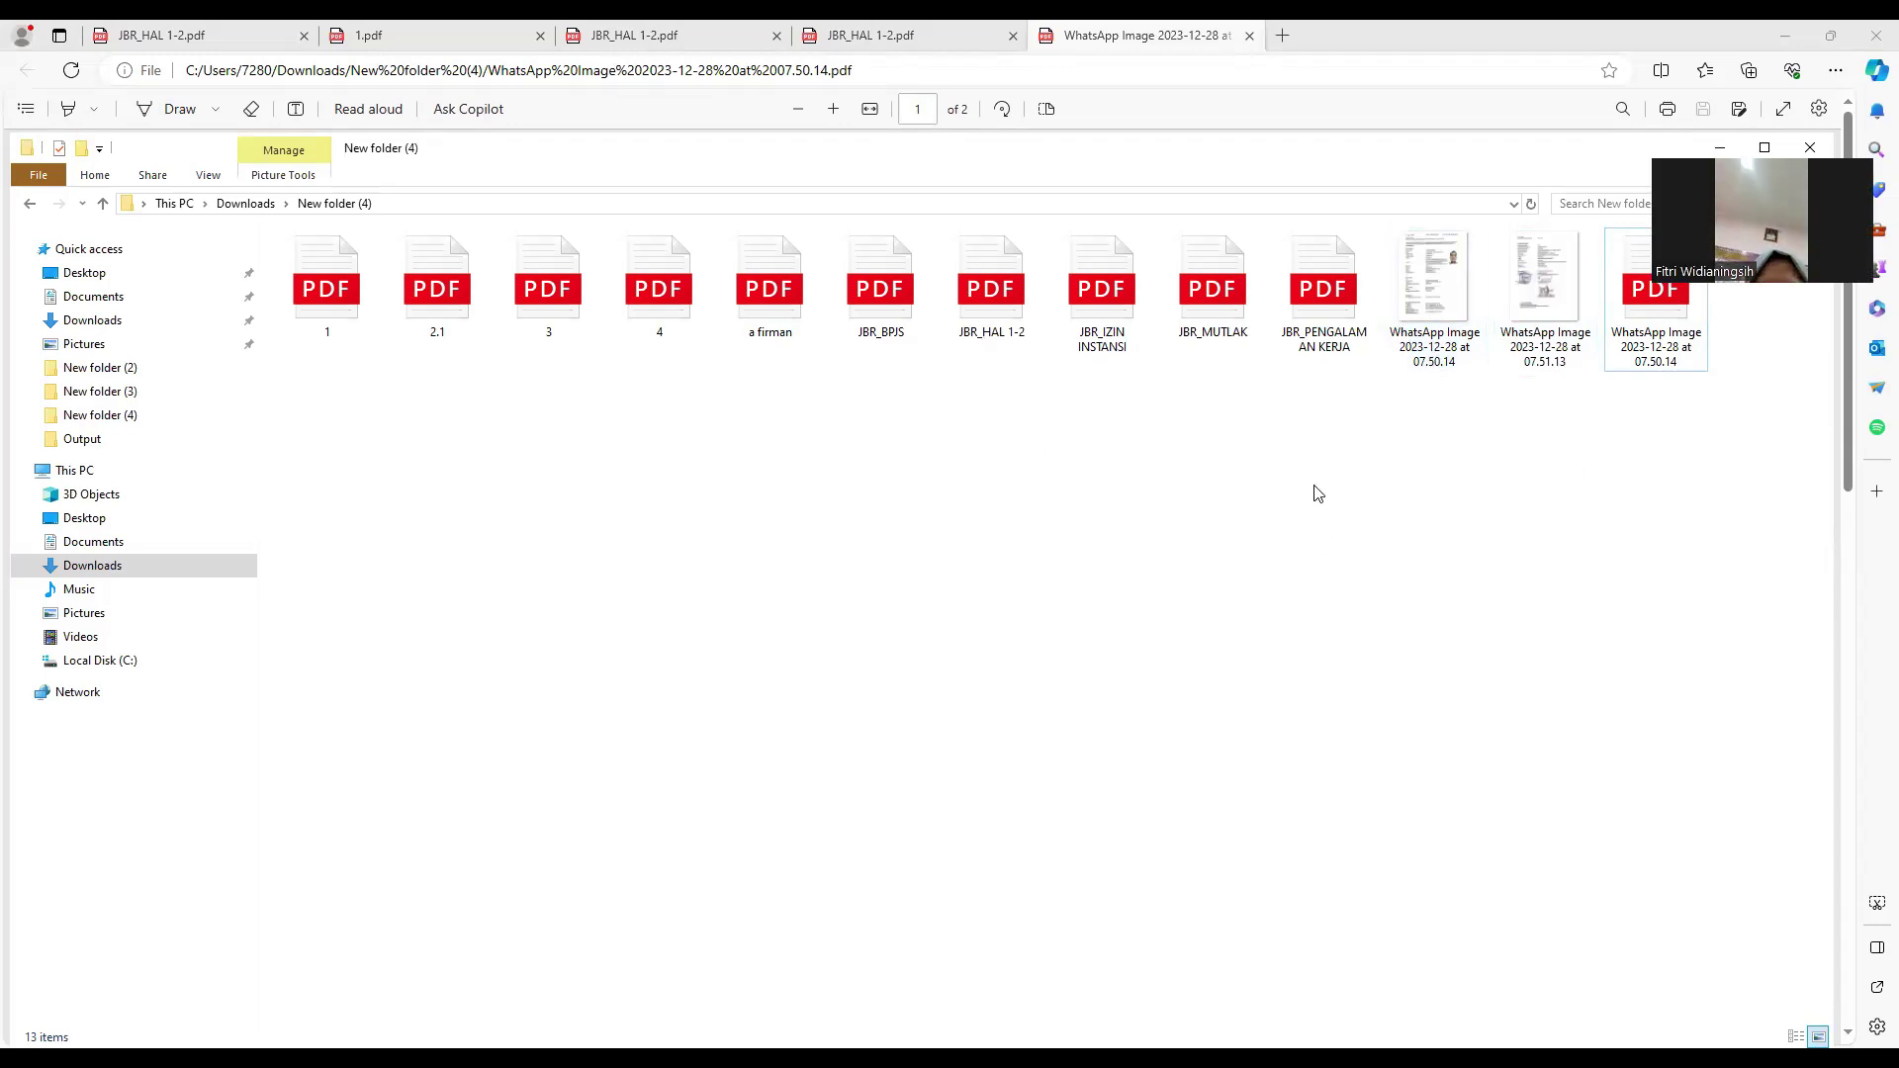
View the apps available for opening the WhatsApp image dated 2023-12-28 at 07.50.14, without choosing one.
left_click_drag(1446, 447, 1611, 256)
left_click(1437, 342)
key("shift+F10")
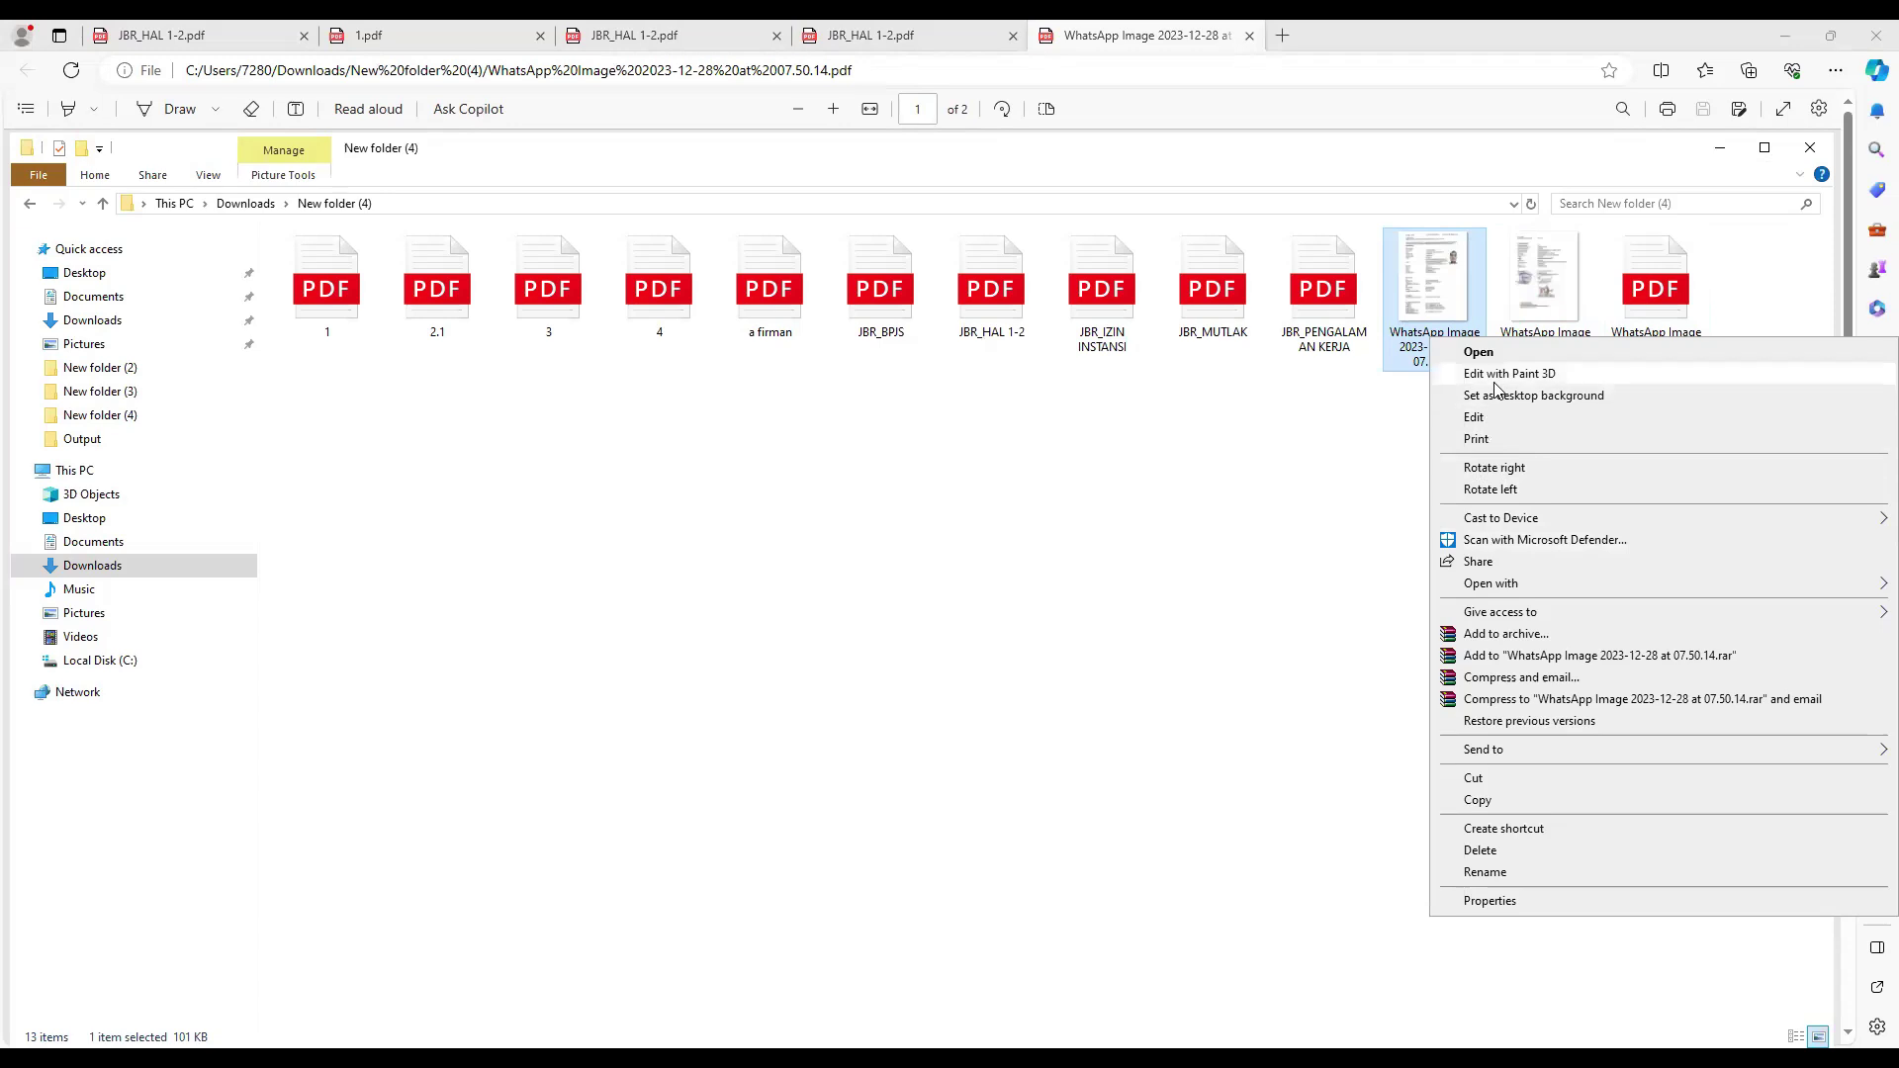
left_click(1507, 592)
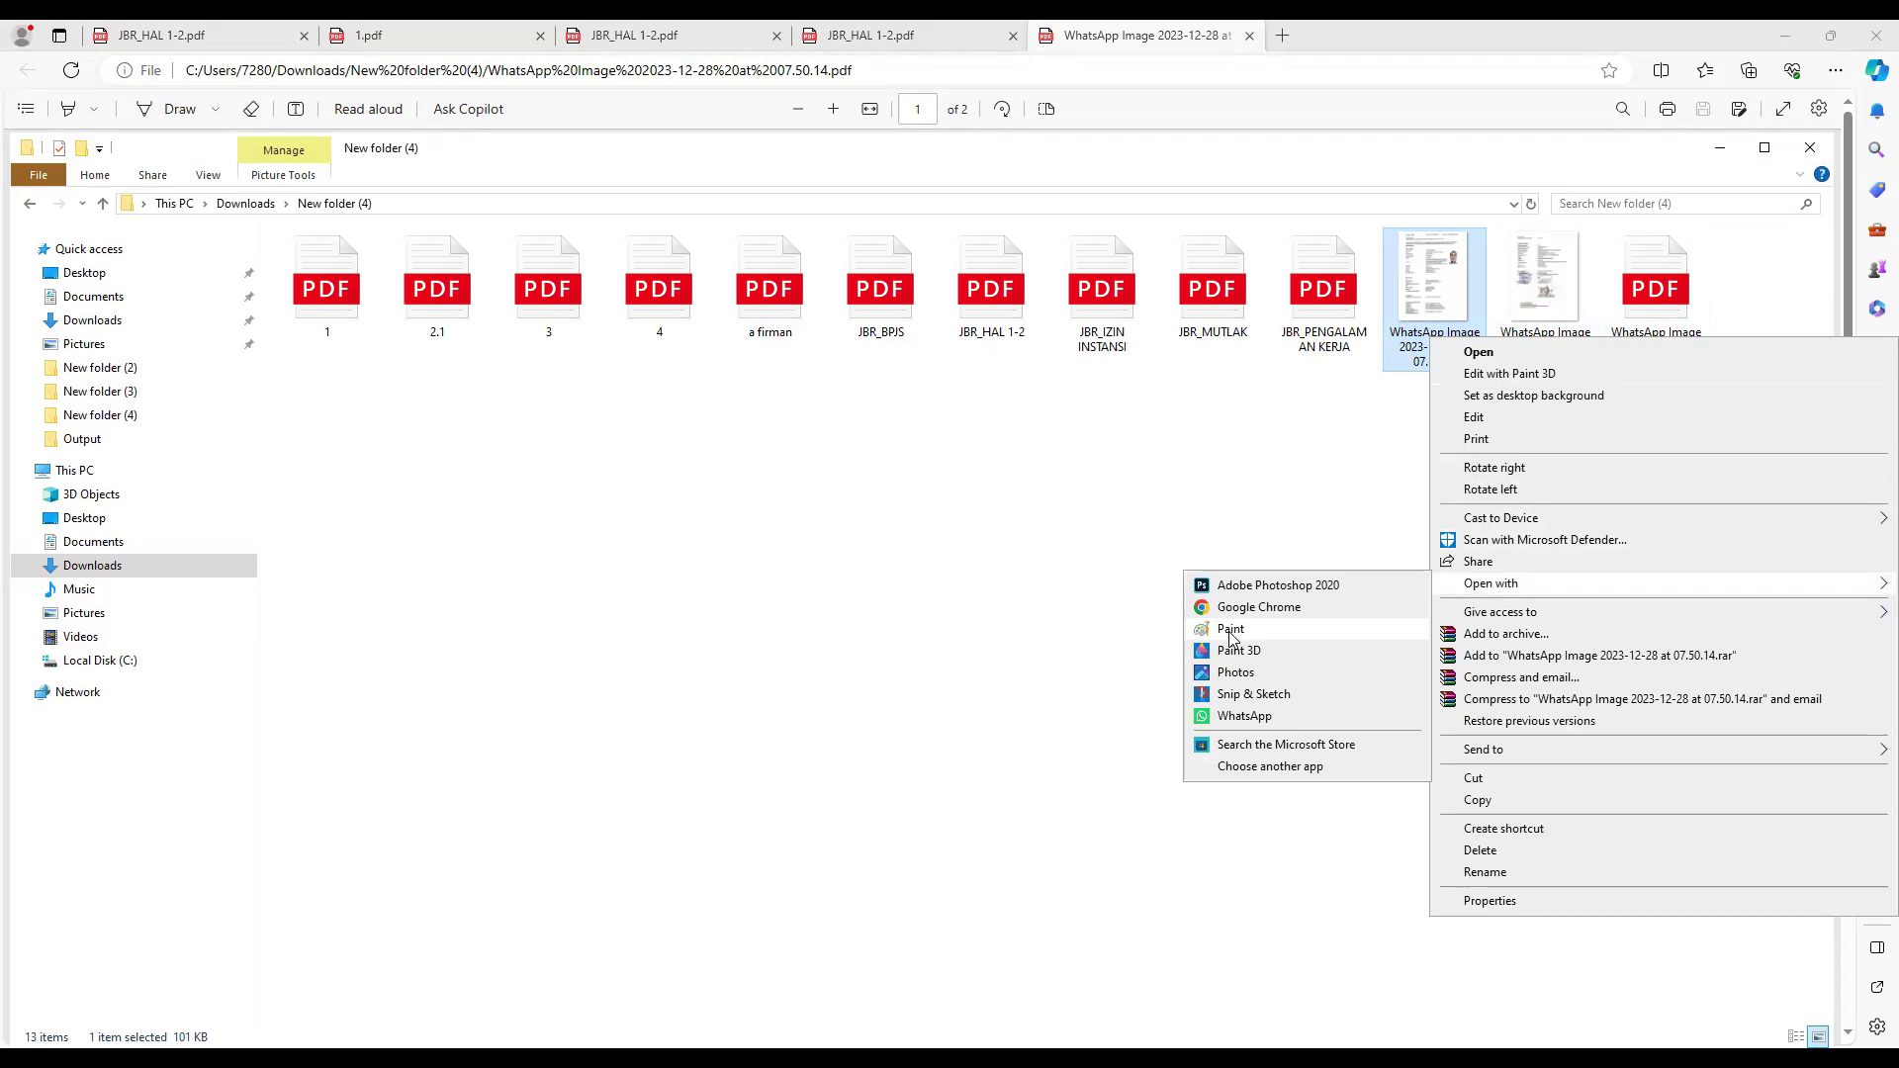
left_click(1061, 589)
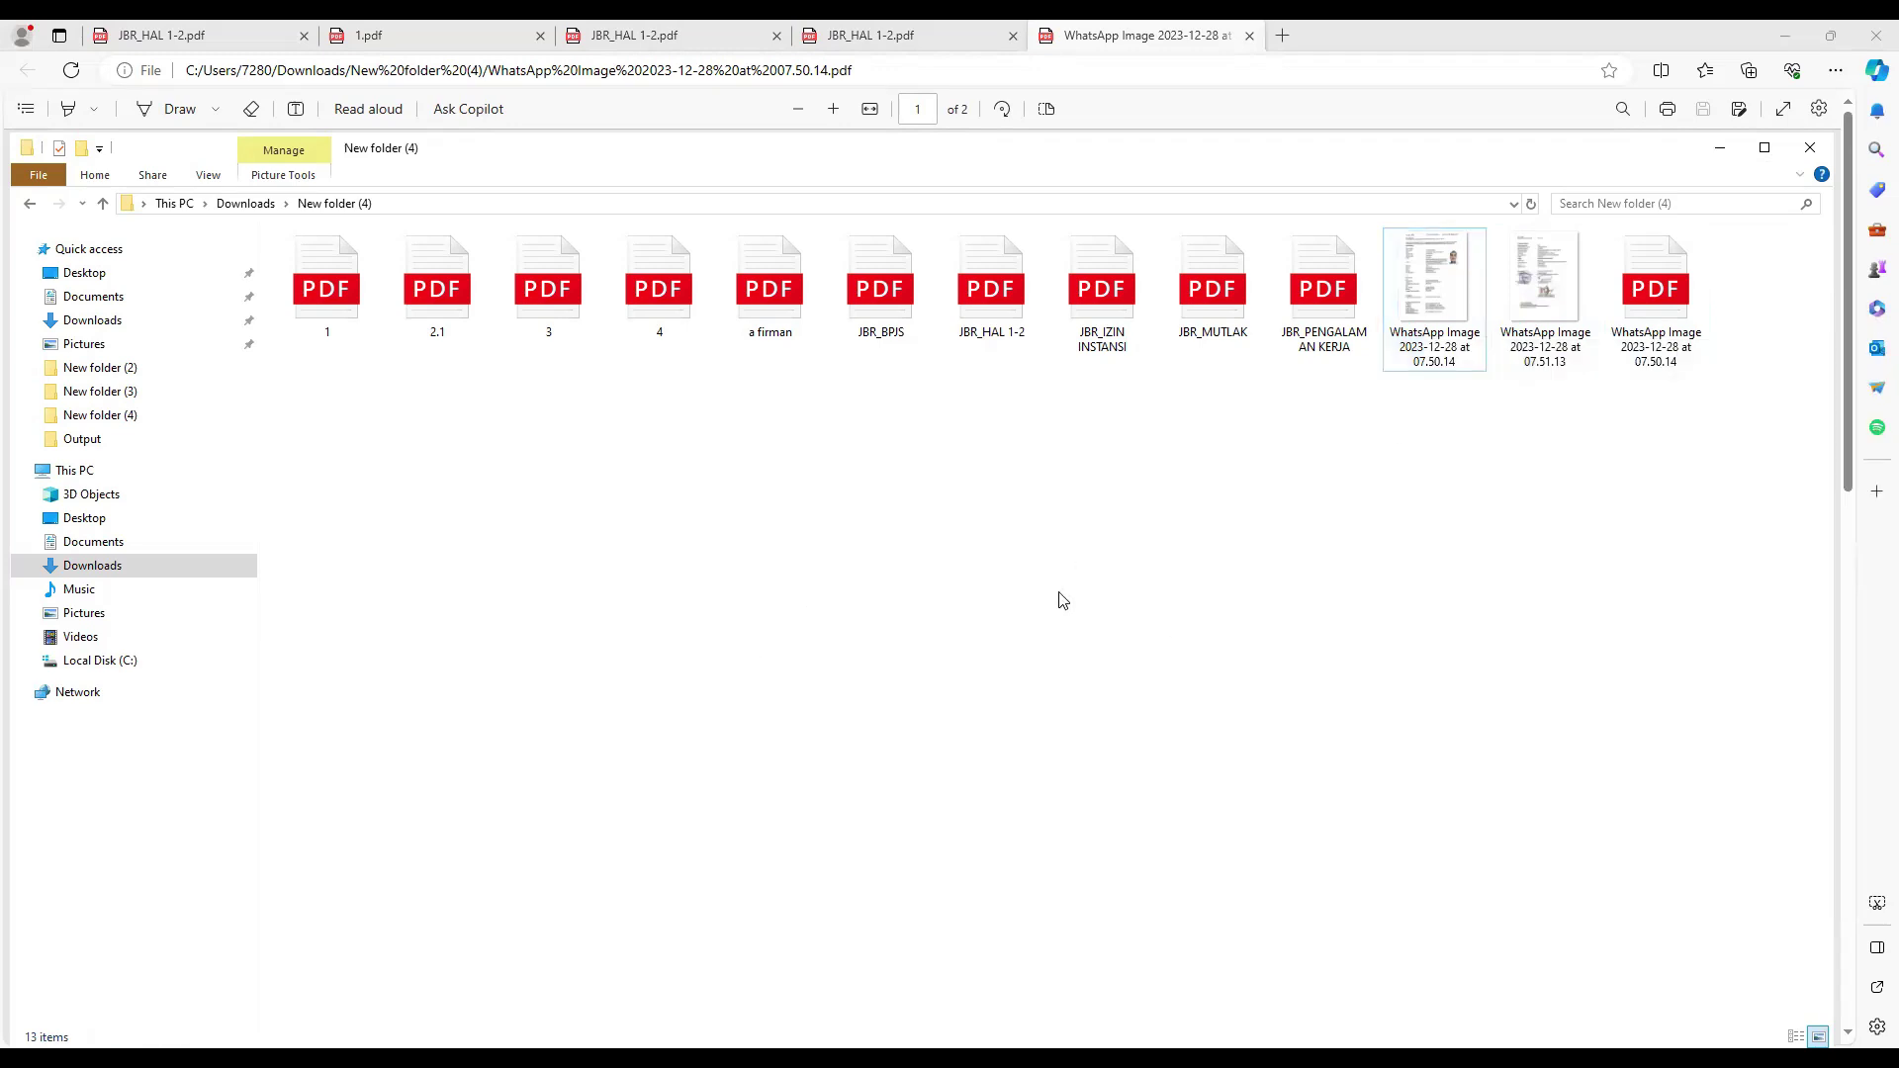